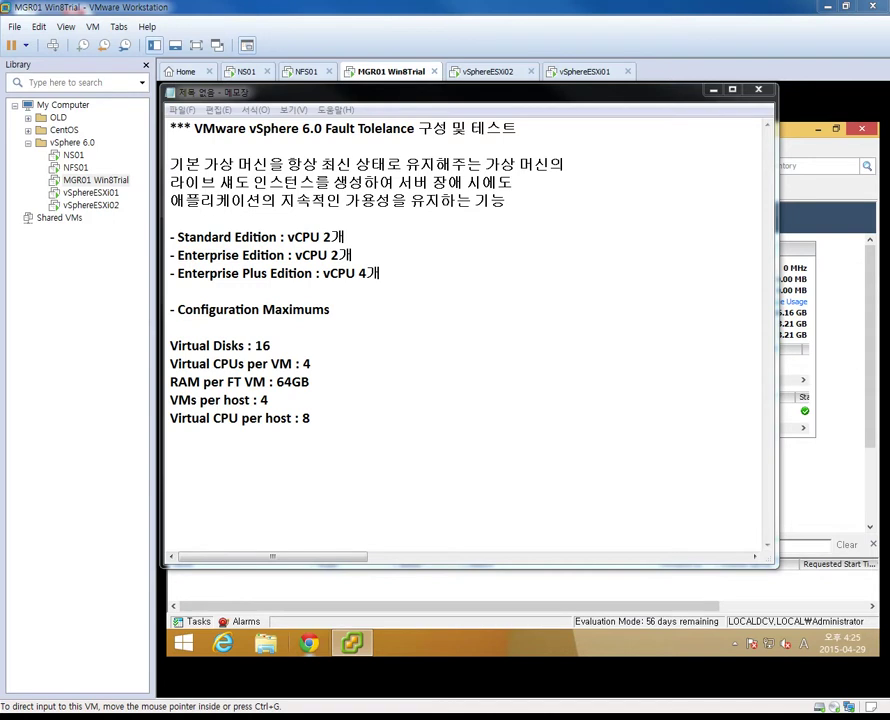
Highlight the continuous application availability passage and the three per-edition vCPU lines in the notes
{"action": "left_click_drag", "start_coordinate": [285, 183], "coordinate": [170, 201]}
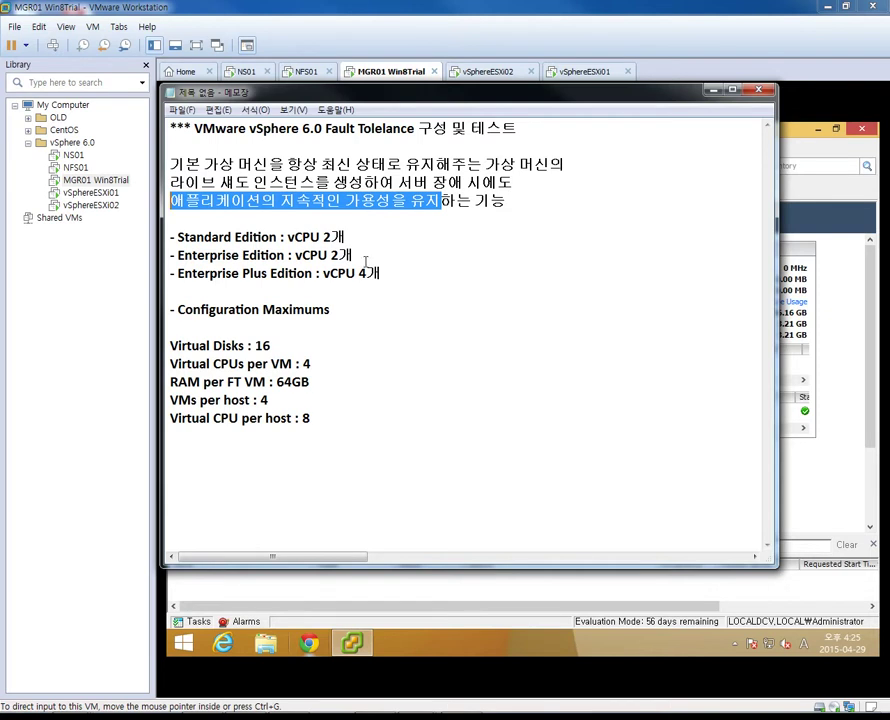
{"action": "left_click_drag", "start_coordinate": [386, 278], "coordinate": [168, 238]}
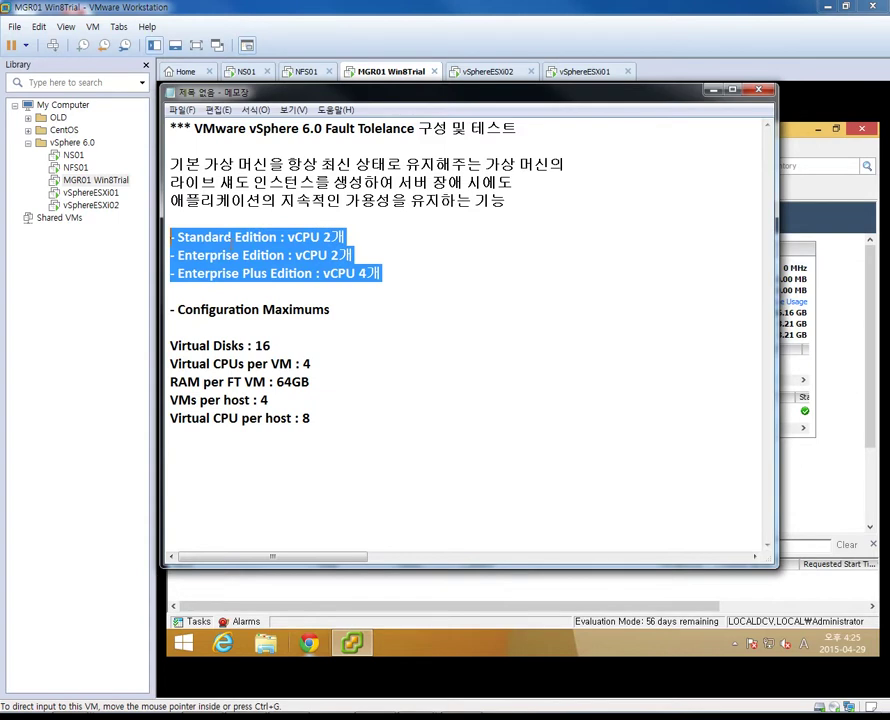
{"action": "left_click", "coordinate": [231, 237]}
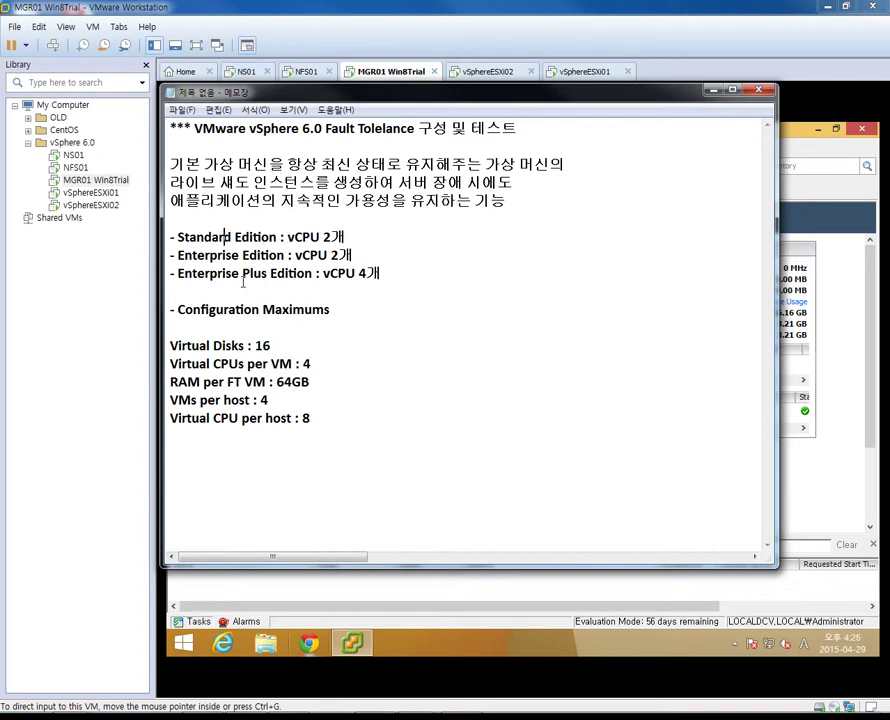
Highlight the Enterprise Plus 4 vCPU value and the five configuration maximums, then minimize Notepad
{"action": "left_click_drag", "start_coordinate": [381, 273], "coordinate": [323, 274]}
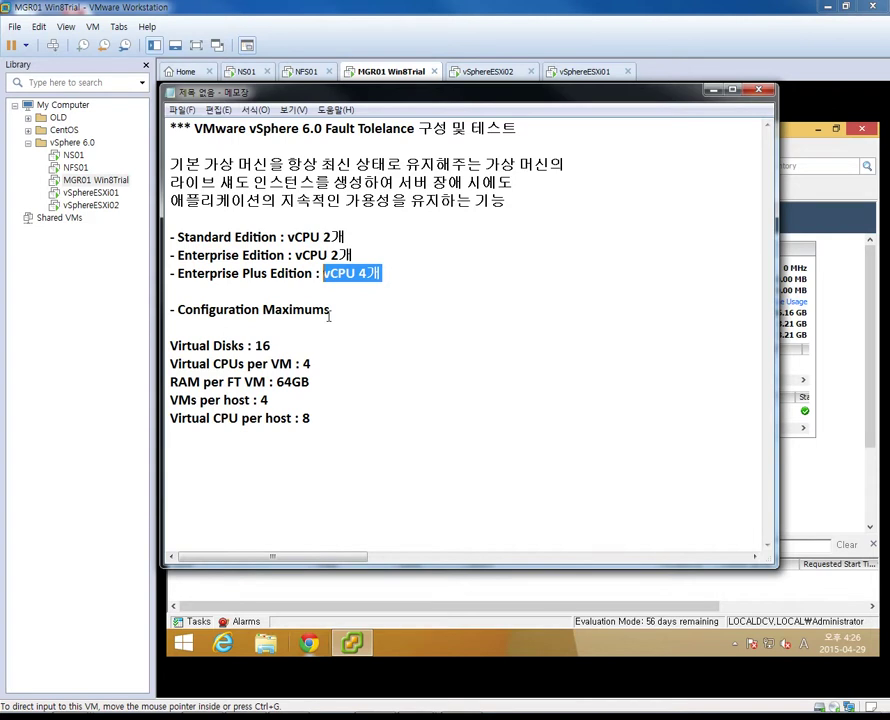
{"action": "left_click_drag", "start_coordinate": [347, 310], "coordinate": [169, 311]}
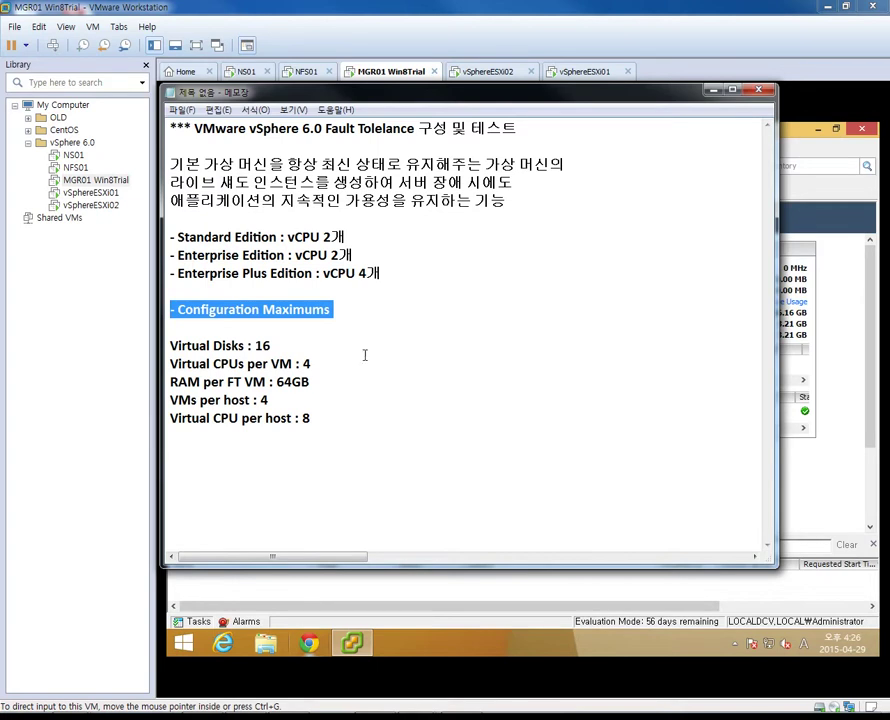
{"action": "left_click_drag", "start_coordinate": [322, 420], "coordinate": [170, 345]}
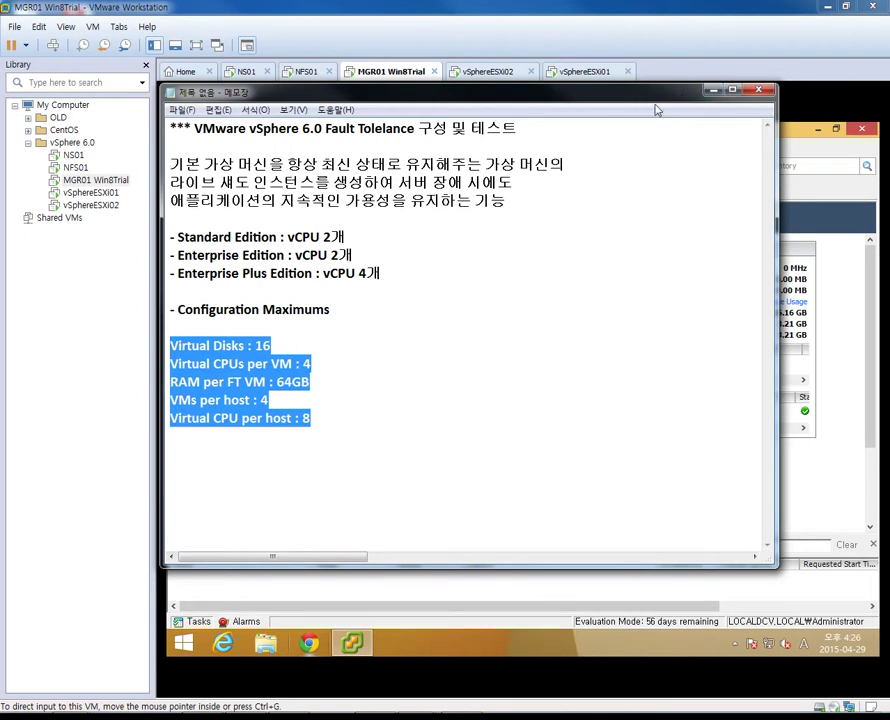
{"action": "left_click", "coordinate": [710, 91]}
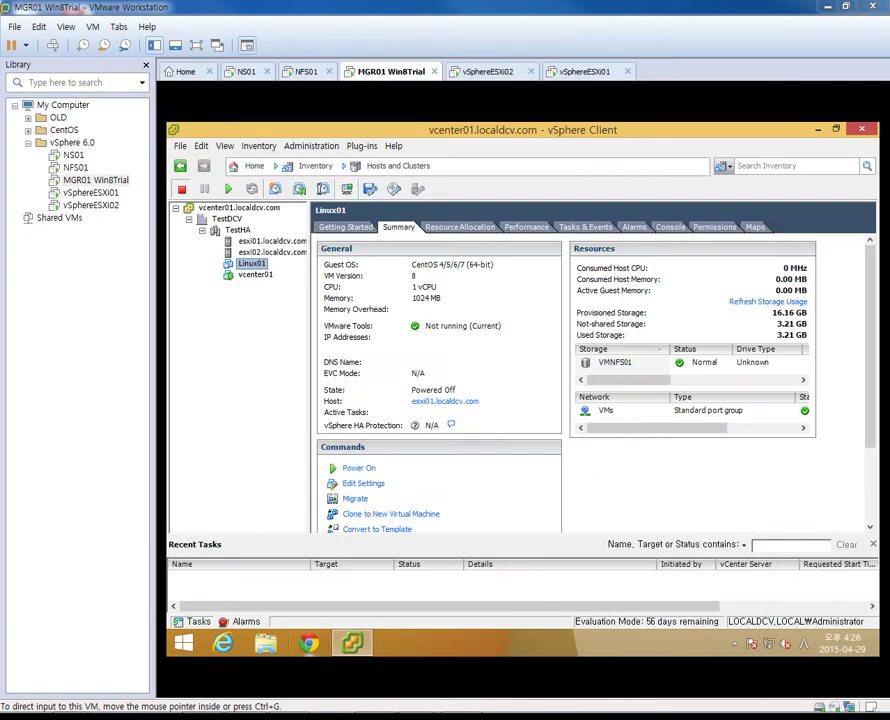
{"action": "left_click", "coordinate": [242, 382]}
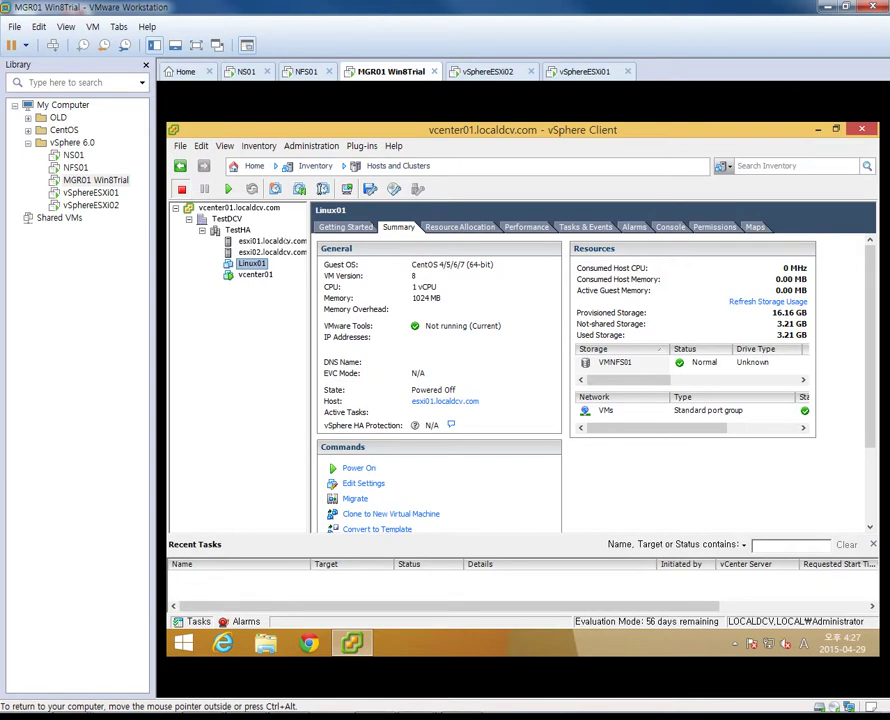
{"action": "left_click", "coordinate": [271, 241]}
{"action": "left_click", "coordinate": [455, 227]}
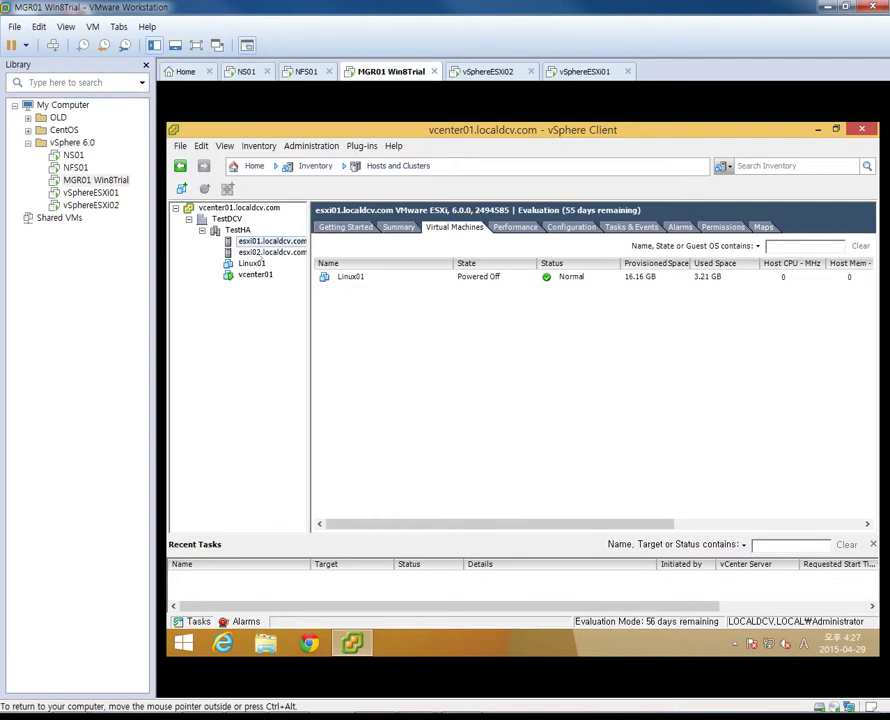
{"action": "left_click", "coordinate": [262, 252]}
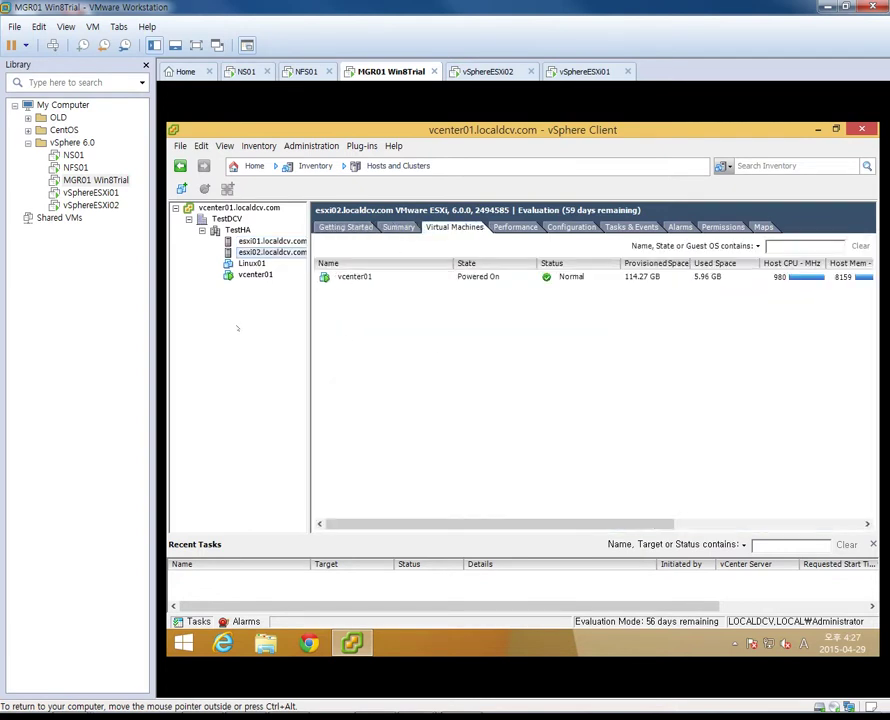
{"action": "left_click", "coordinate": [251, 263]}
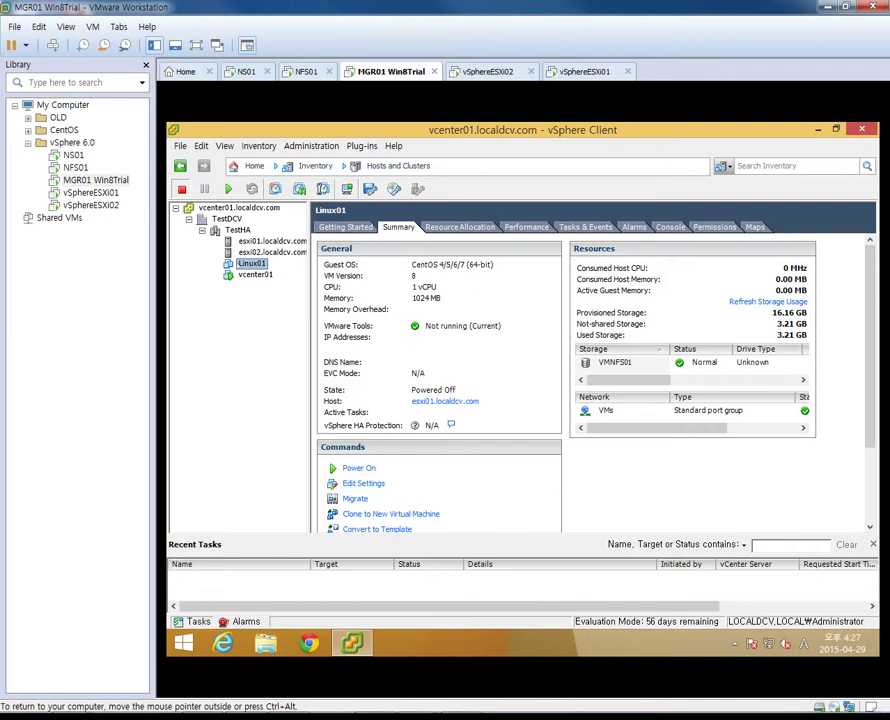
Turn on Fault Tolerance for Linux01, confirm with 예(Y), and select the completed task
{"action": "right_click", "coordinate": [244, 264]}
{"action": "mouse_move", "coordinate": [295, 410]}
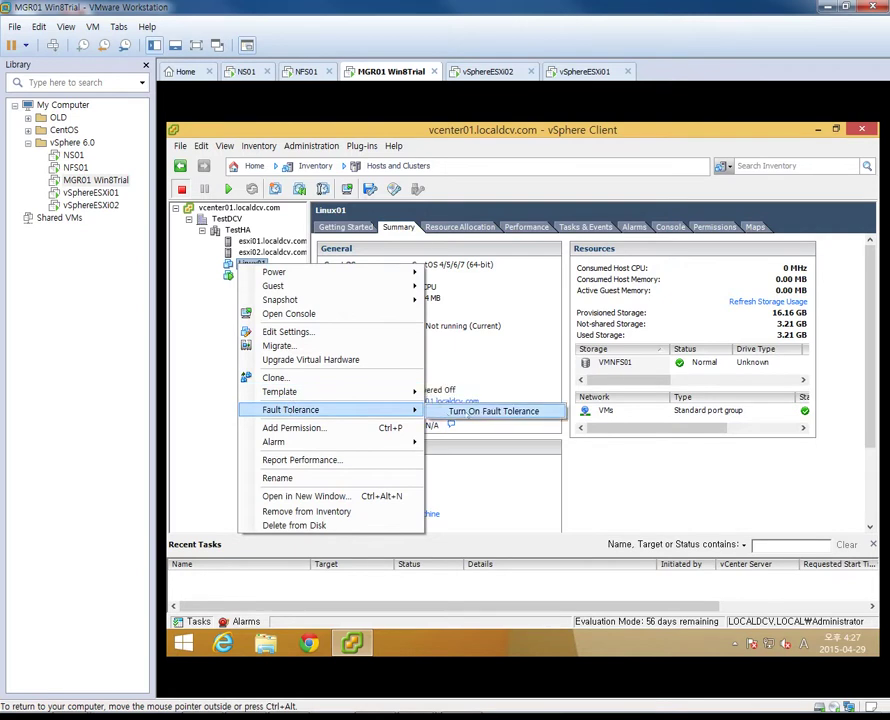
{"action": "left_click", "coordinate": [494, 411]}
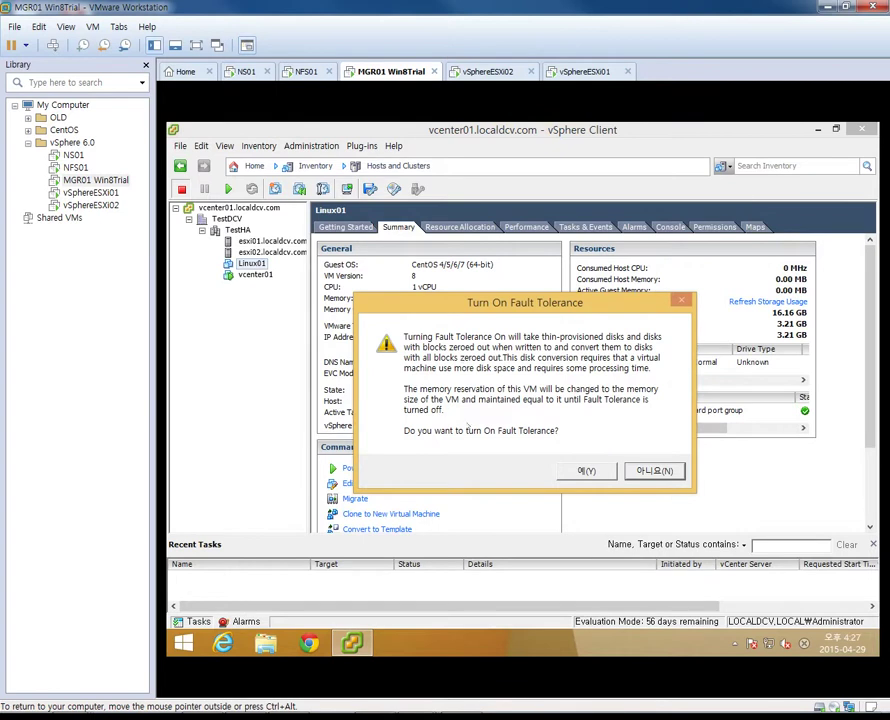
{"action": "left_click_drag", "start_coordinate": [551, 303], "coordinate": [507, 247]}
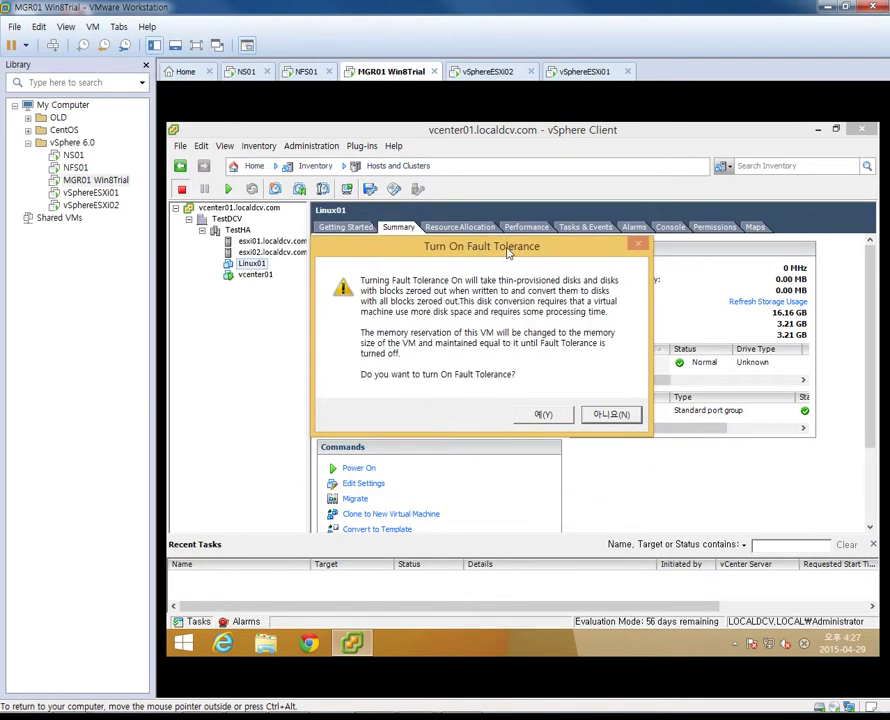
{"action": "left_click", "coordinate": [555, 415]}
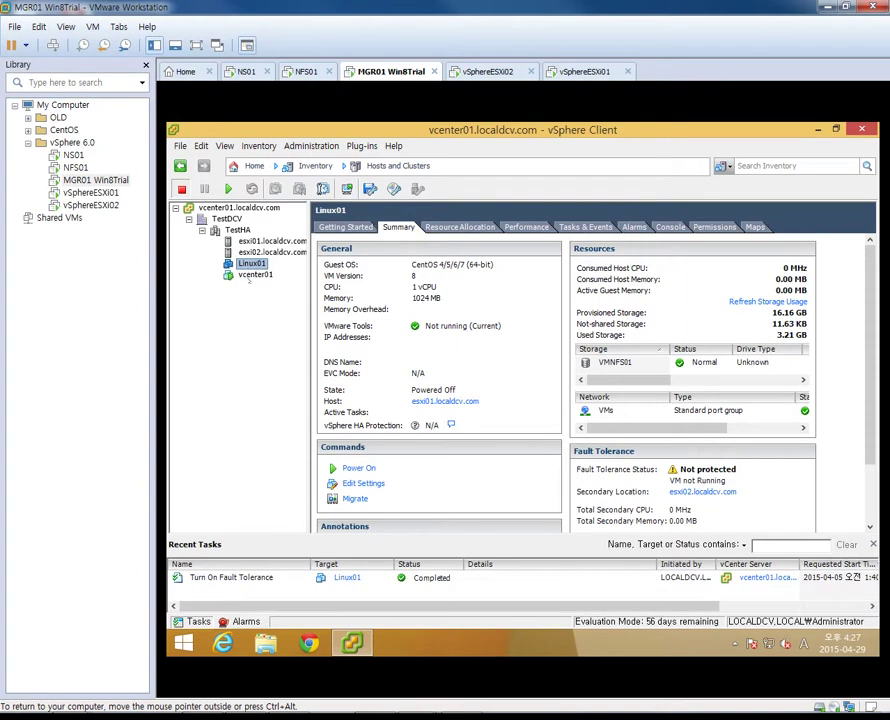
{"action": "left_click", "coordinate": [412, 581]}
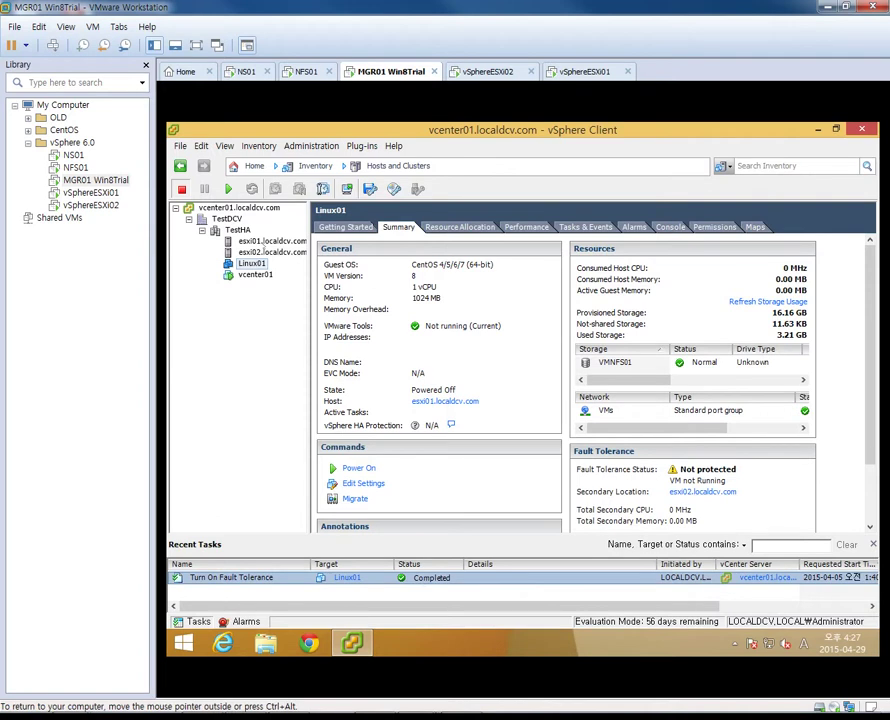
{"action": "left_click", "coordinate": [440, 401]}
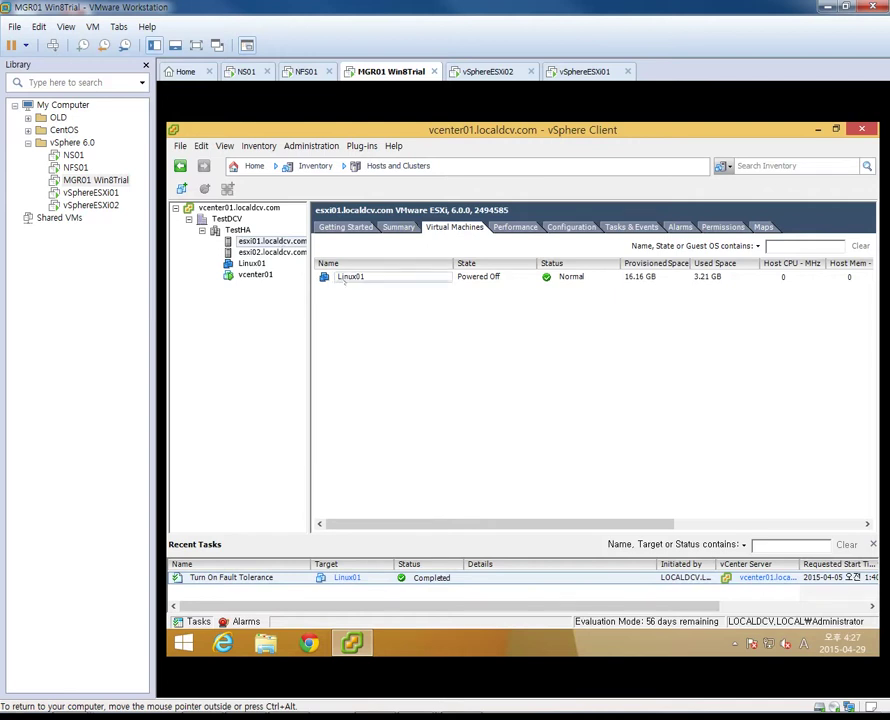
{"action": "left_click", "coordinate": [272, 252]}
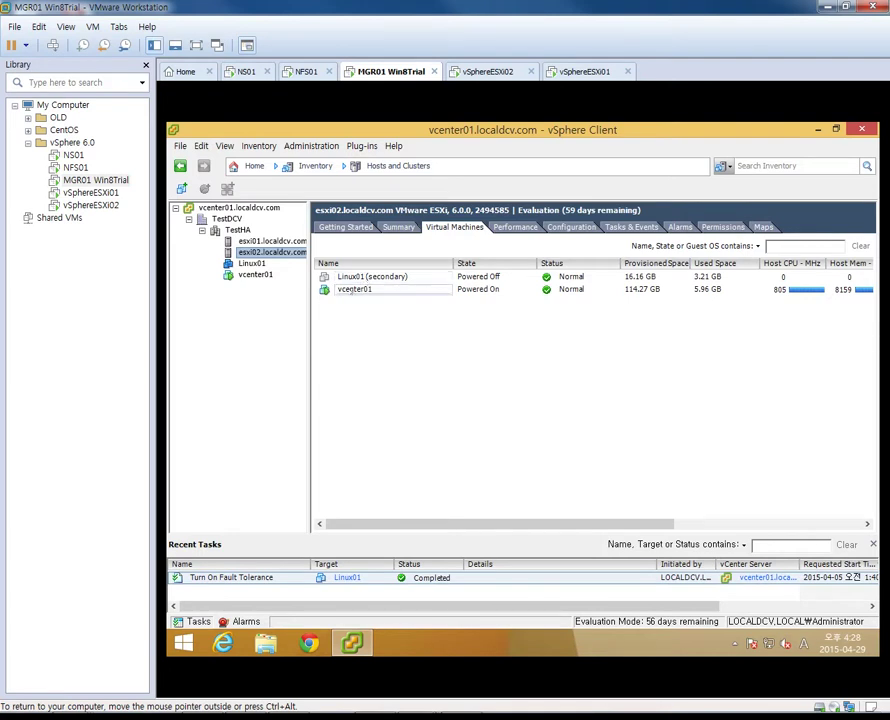
{"action": "left_click", "coordinate": [366, 279]}
{"action": "left_click", "coordinate": [352, 289]}
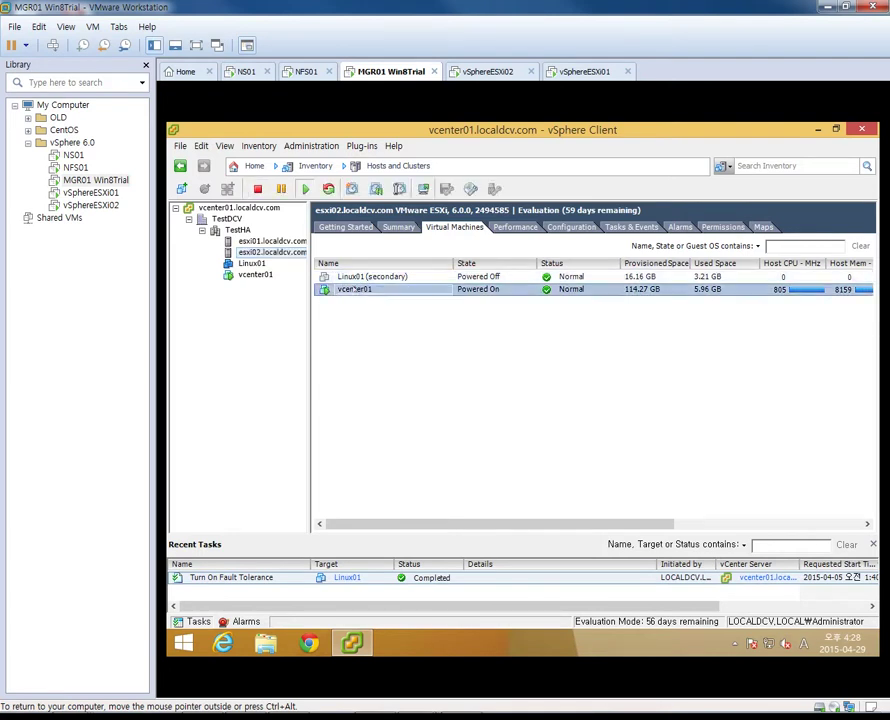
{"action": "left_click", "coordinate": [360, 278]}
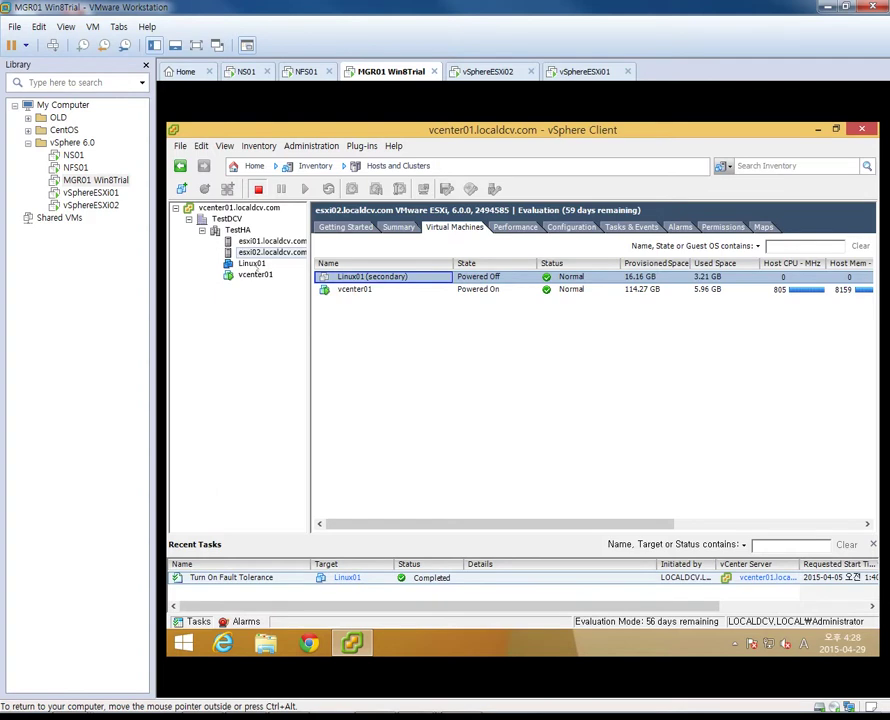
{"action": "left_click", "coordinate": [252, 264]}
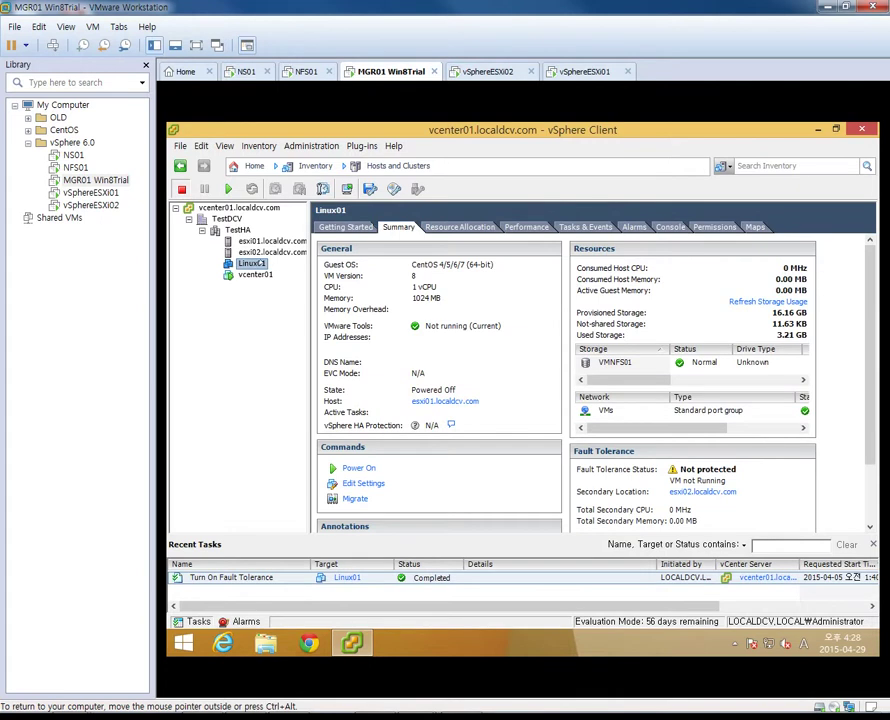
Power on Linux01 and resize Recent Tasks to read the EPT/RVI Record/Replay failure
{"action": "left_click", "coordinate": [228, 188]}
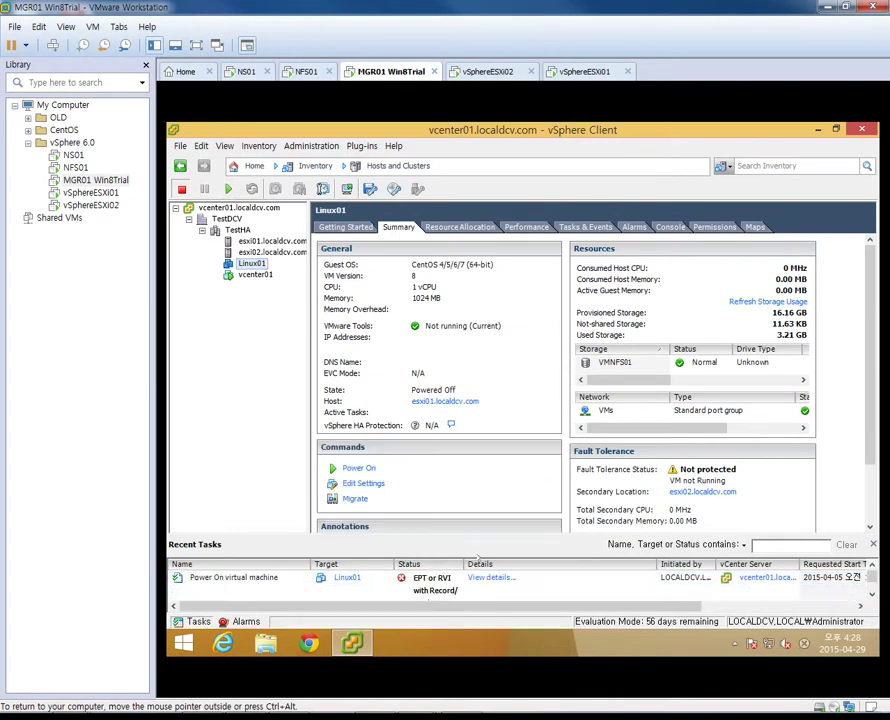
{"action": "left_click_drag", "start_coordinate": [481, 532], "coordinate": [488, 377]}
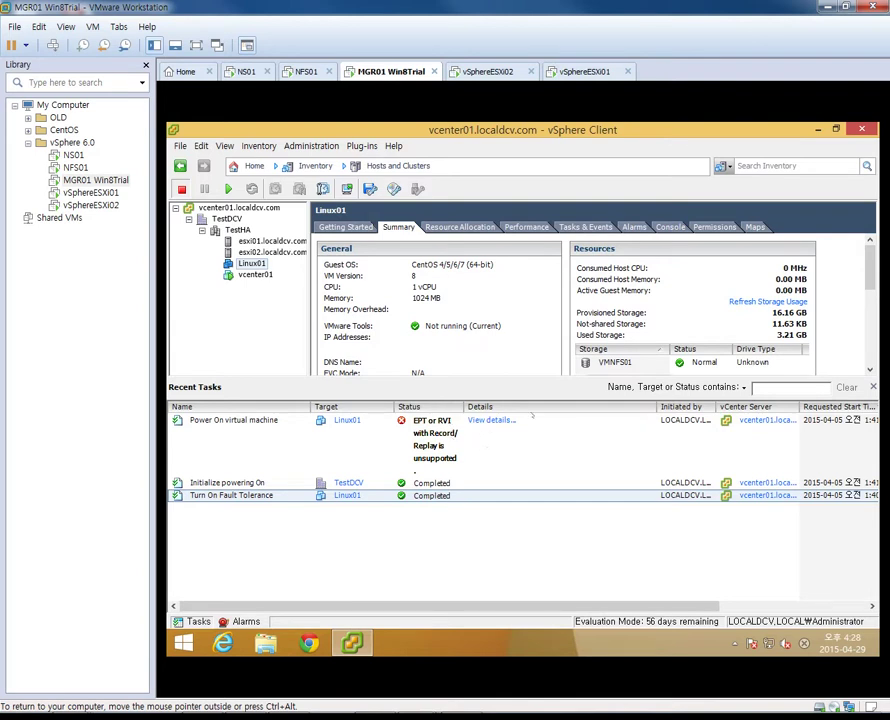
{"action": "left_click_drag", "start_coordinate": [509, 373], "coordinate": [507, 472]}
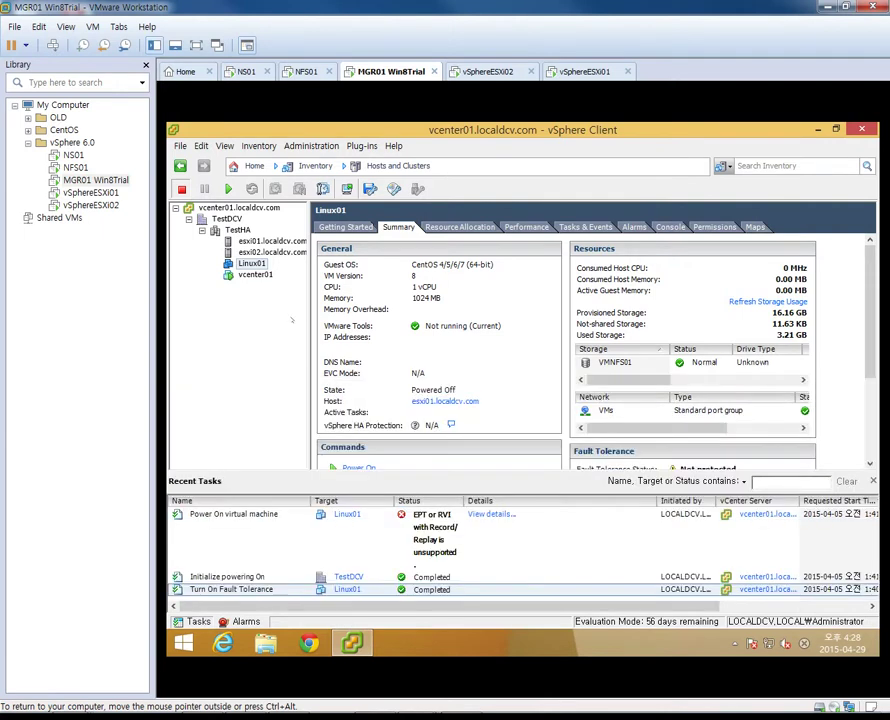
Turn off Fault Tolerance for Linux01, confirming with 예(Y), then launch Internet Explorer
{"action": "right_click", "coordinate": [254, 265]}
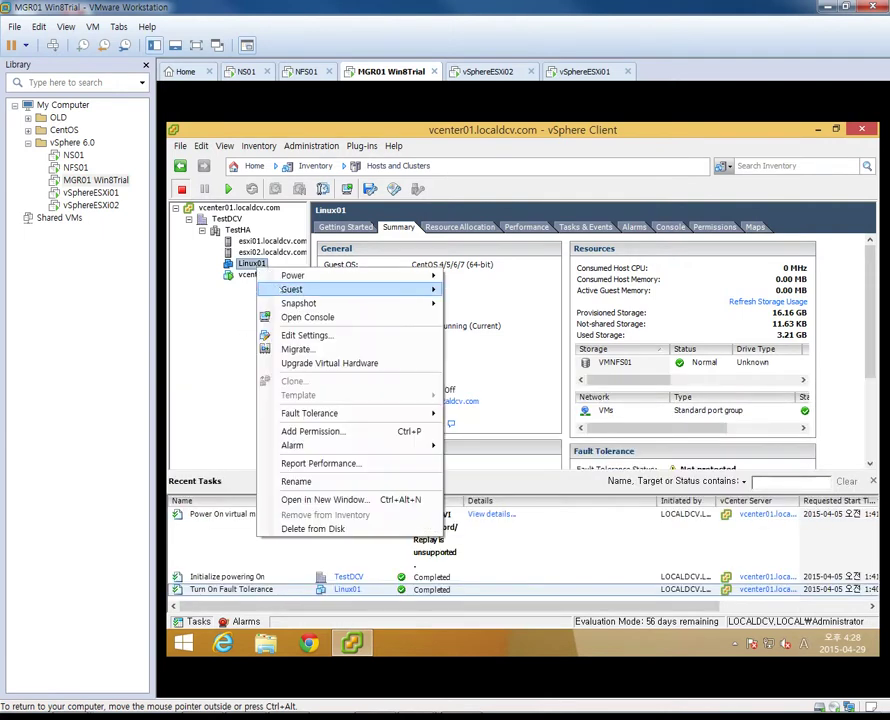
{"action": "mouse_move", "coordinate": [300, 413]}
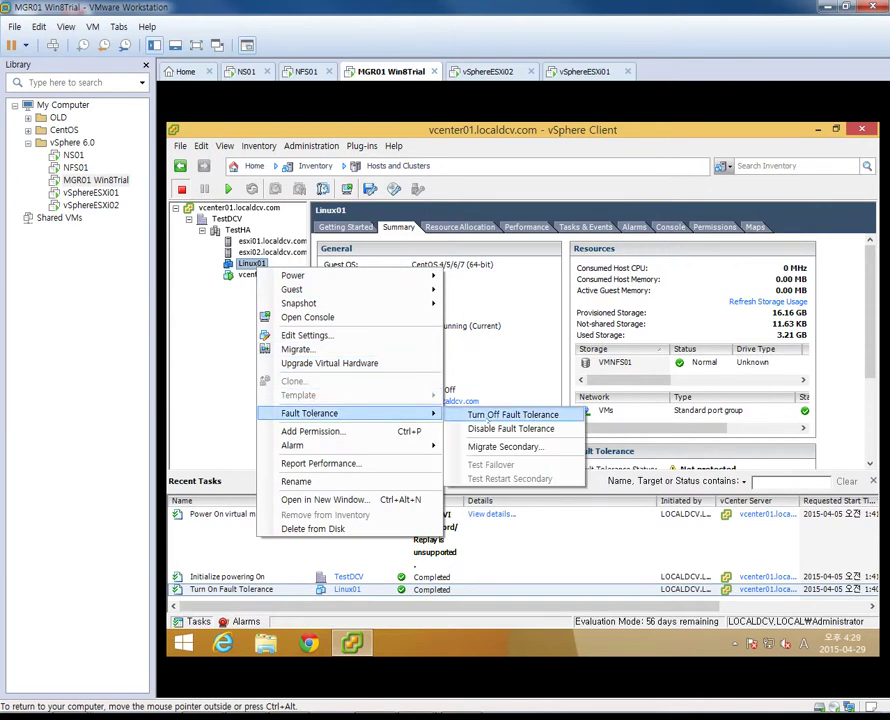
{"action": "left_click", "coordinate": [487, 417]}
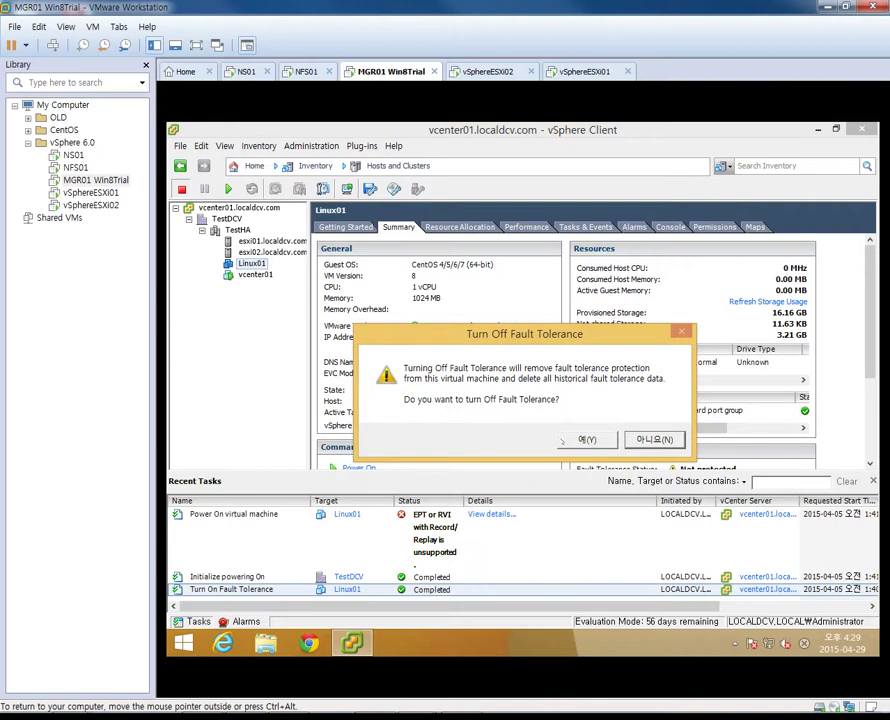
{"action": "left_click", "coordinate": [560, 441]}
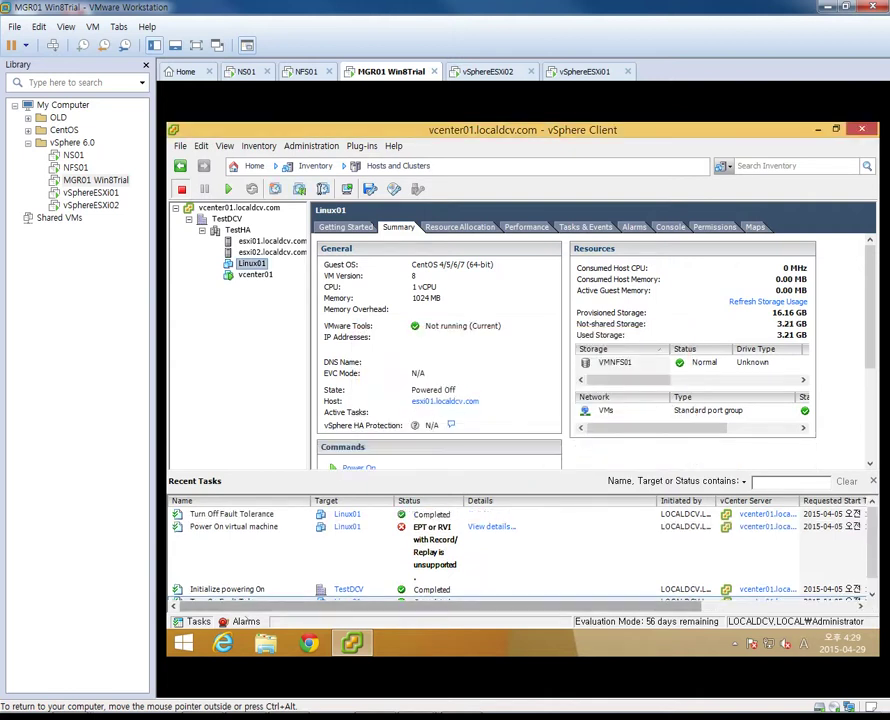
{"action": "left_click", "coordinate": [223, 643]}
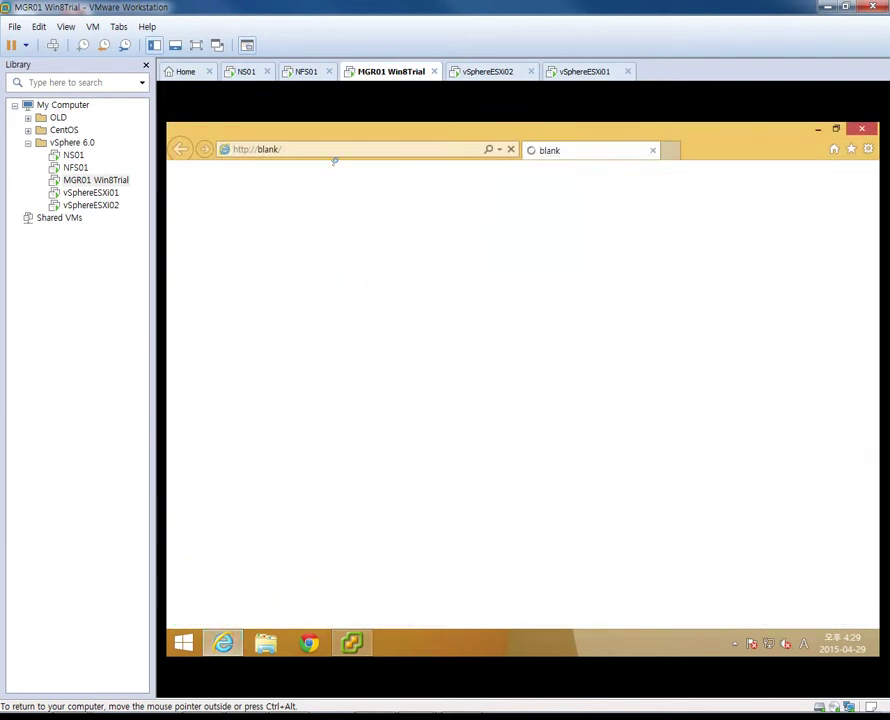
{"action": "left_click", "coordinate": [338, 149]}
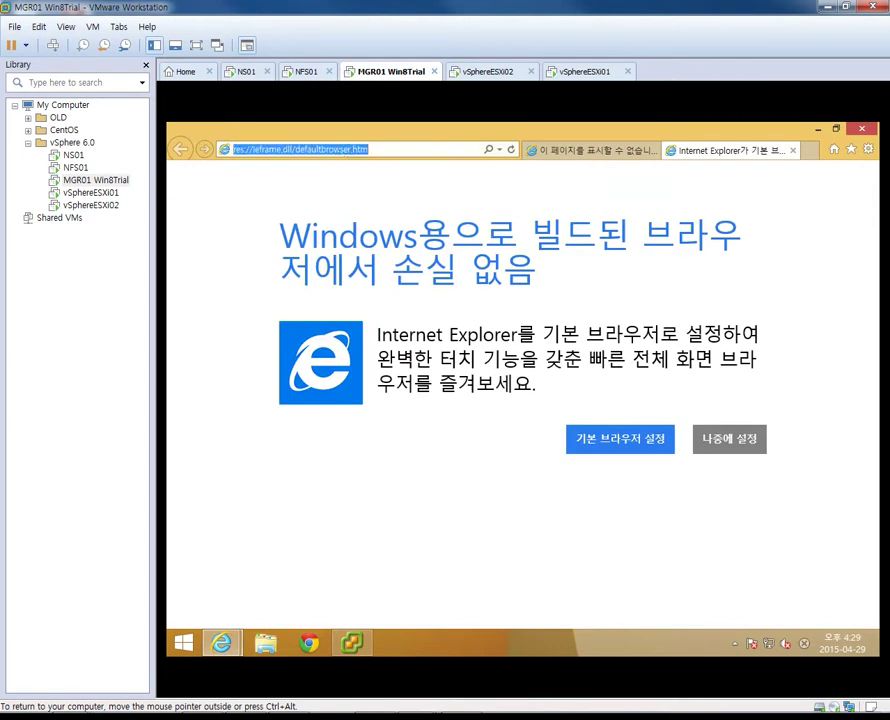
{"action": "left_click", "coordinate": [343, 150]}
{"action": "type", "text": "https://"}
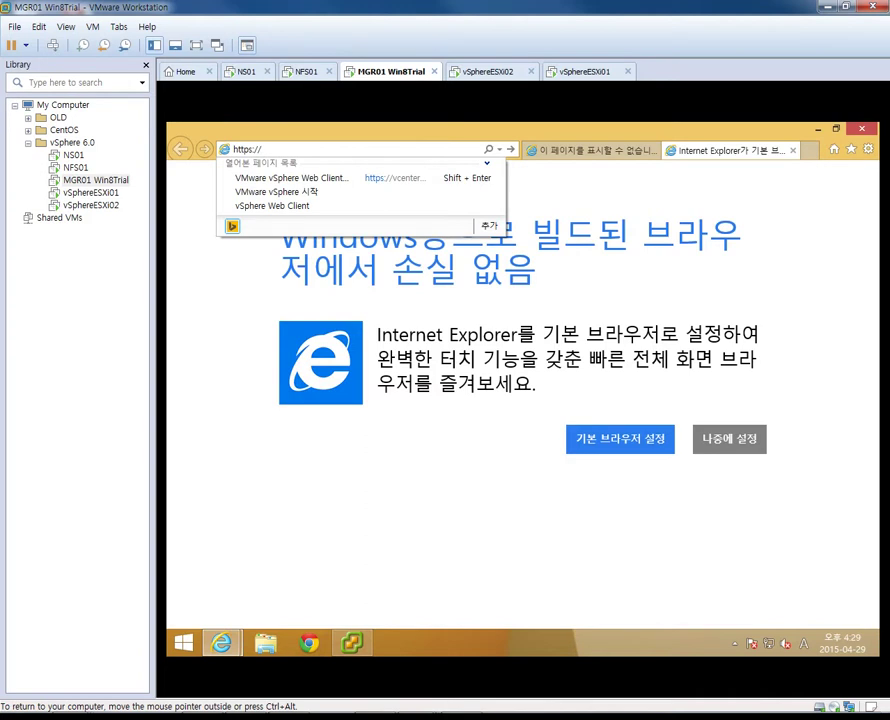
{"action": "type", "text": "vcenter01.localdcv.com/"}
{"action": "key", "text": "Return"}
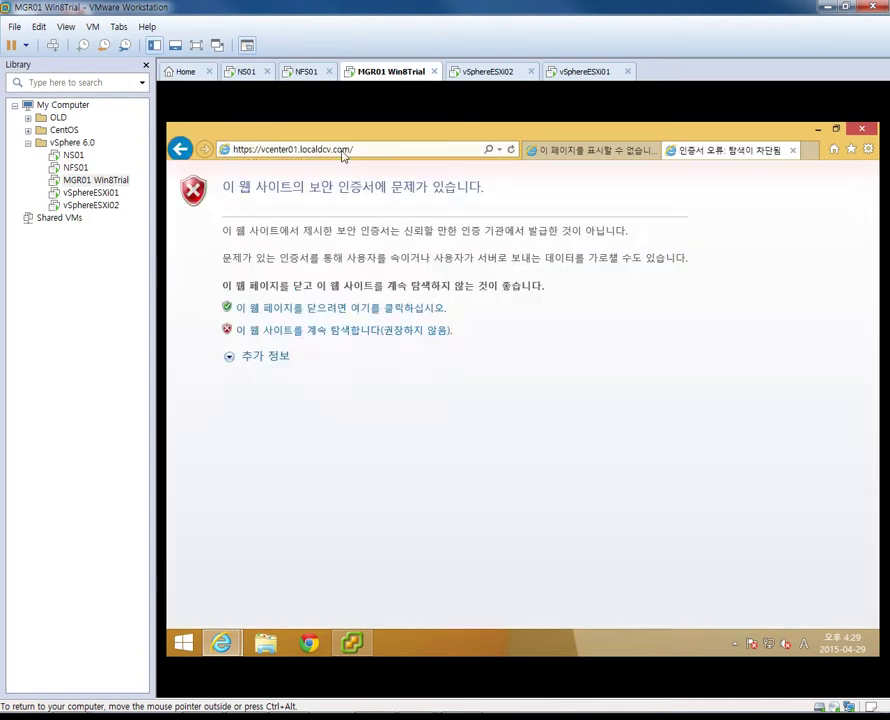
{"action": "left_click", "coordinate": [355, 331]}
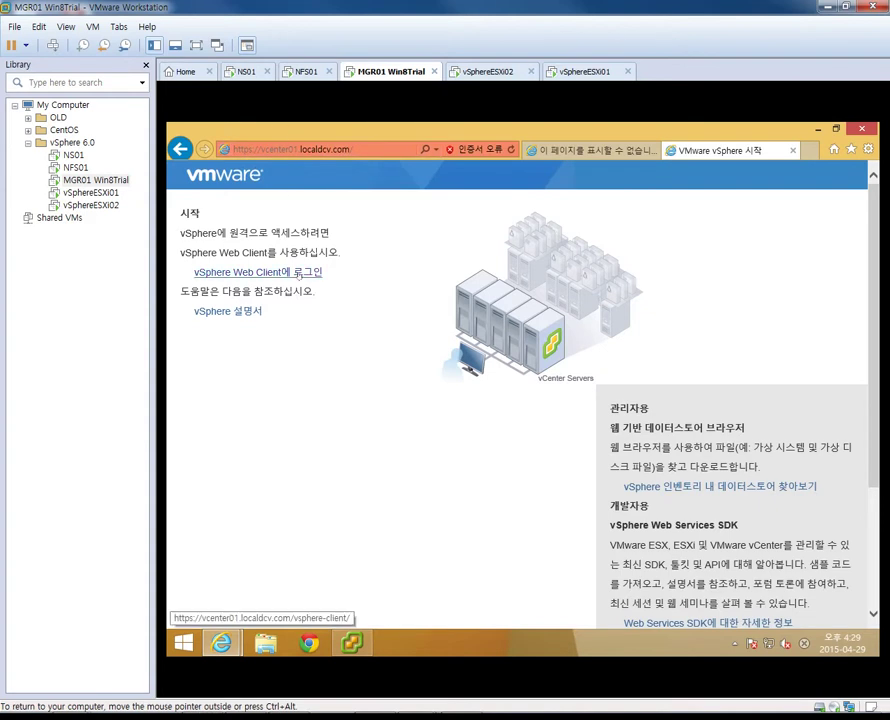
{"action": "left_click", "coordinate": [297, 273]}
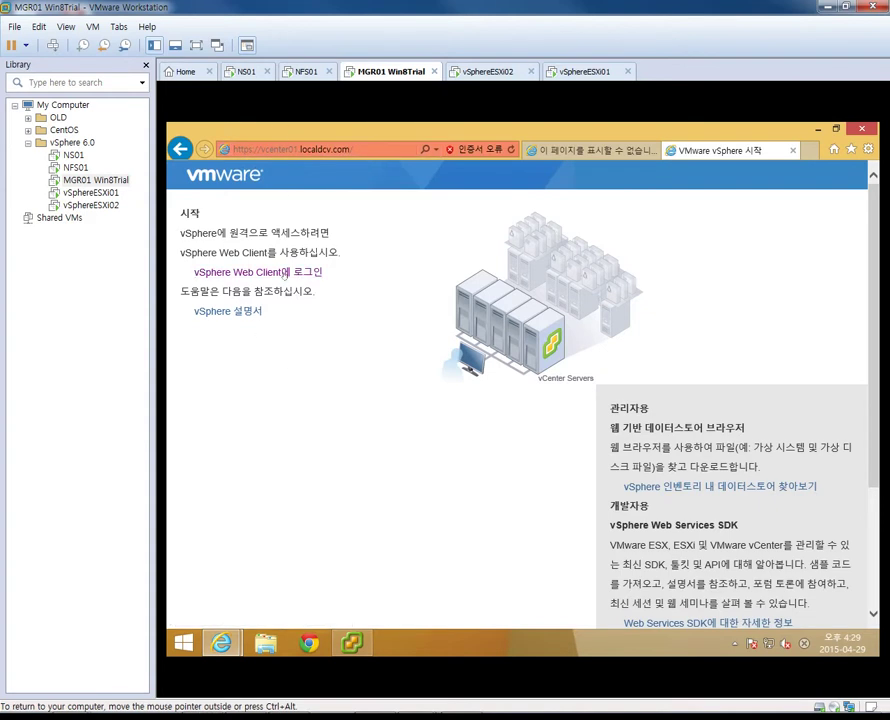
{"action": "left_click", "coordinate": [285, 272]}
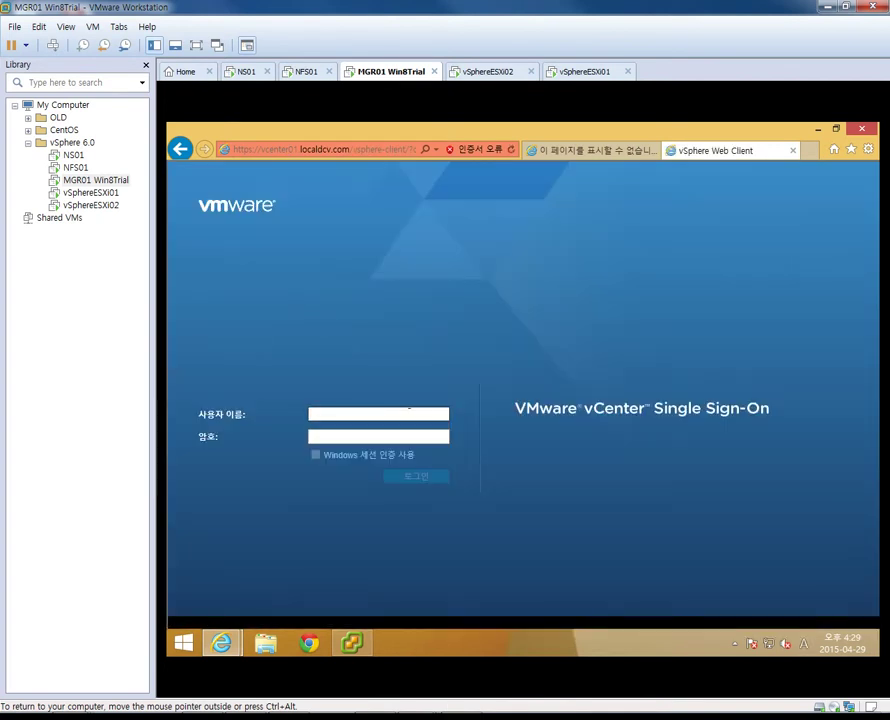
Sign in to the vSphere Web Client with the administrator account and its password
{"action": "type", "text": "administreo"}
{"action": "key", "text": "BackSpace"}
{"action": "key", "text": "BackSpace"}
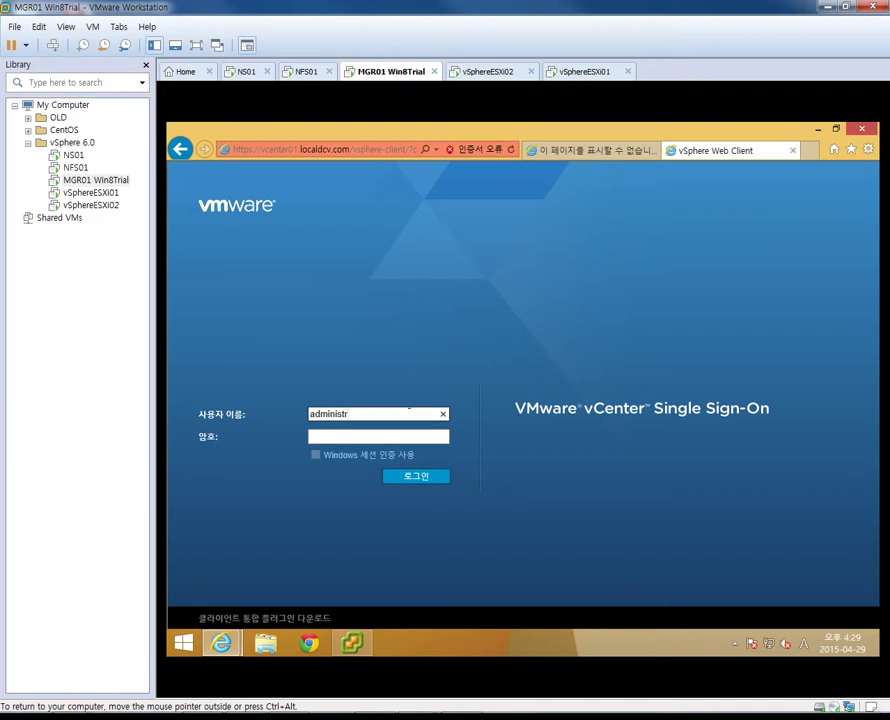
{"action": "type", "text": "ator@localdcv.local"}
{"action": "key", "text": "Tab"}
{"action": "type", "text": "VMware1!"}
{"action": "key", "text": "Return"}
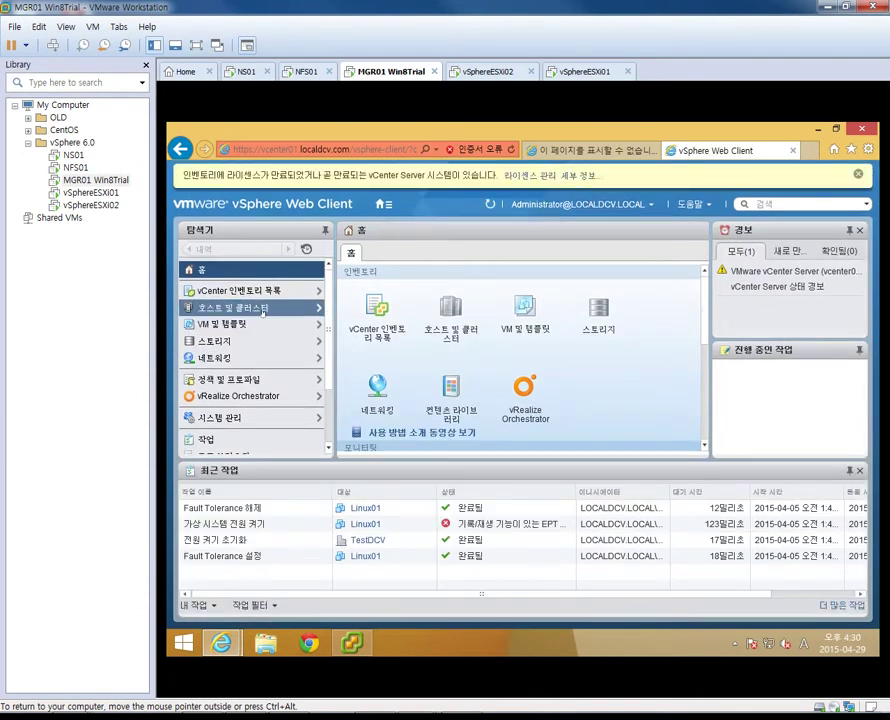
Open Hosts and Clusters, select Linux01, and bring up its actions menu
{"action": "left_click", "coordinate": [263, 312]}
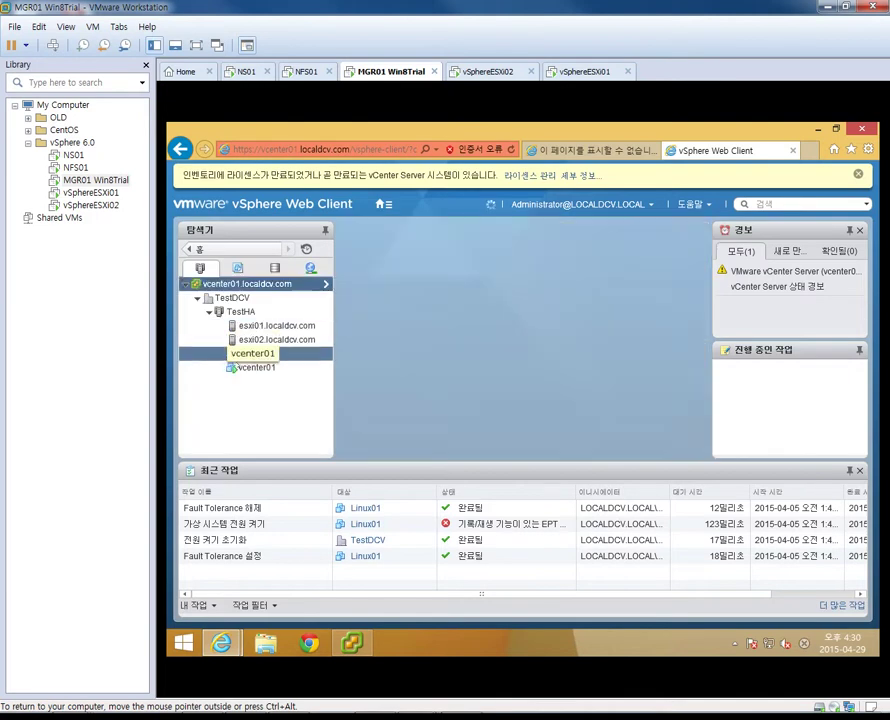
{"action": "left_click", "coordinate": [262, 354]}
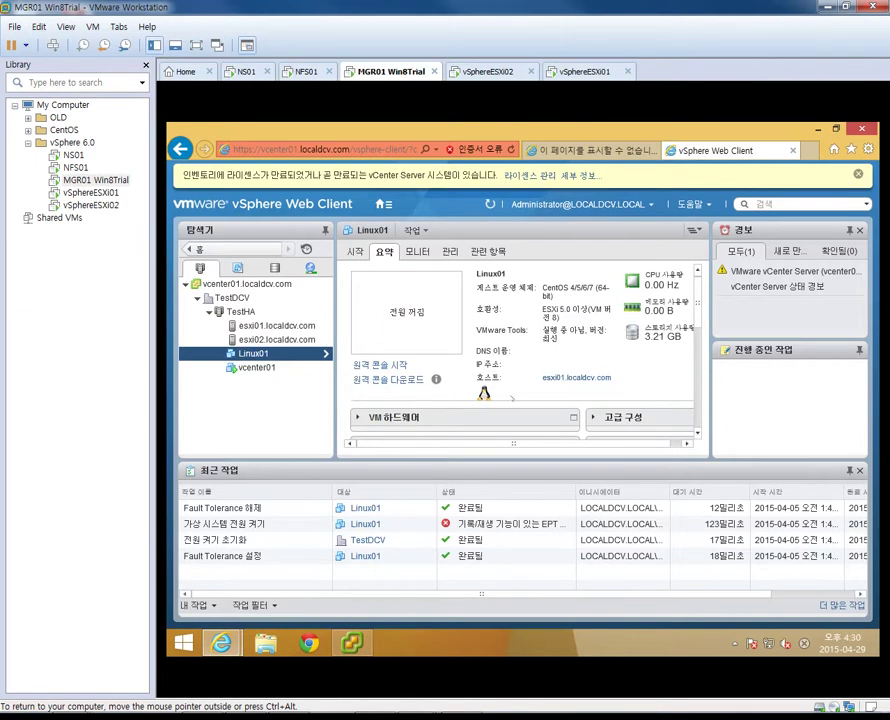
{"action": "right_click", "coordinate": [287, 355]}
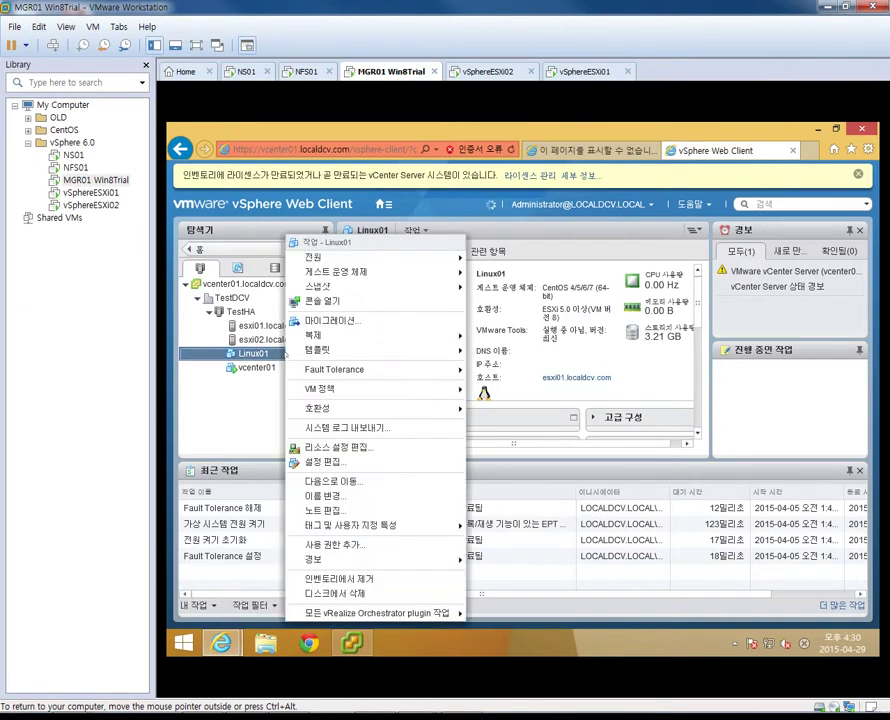
Choose Fault Tolerance 설정 for Linux01 and accept the NIC bandwidth compatibility warning
{"action": "mouse_move", "coordinate": [400, 370]}
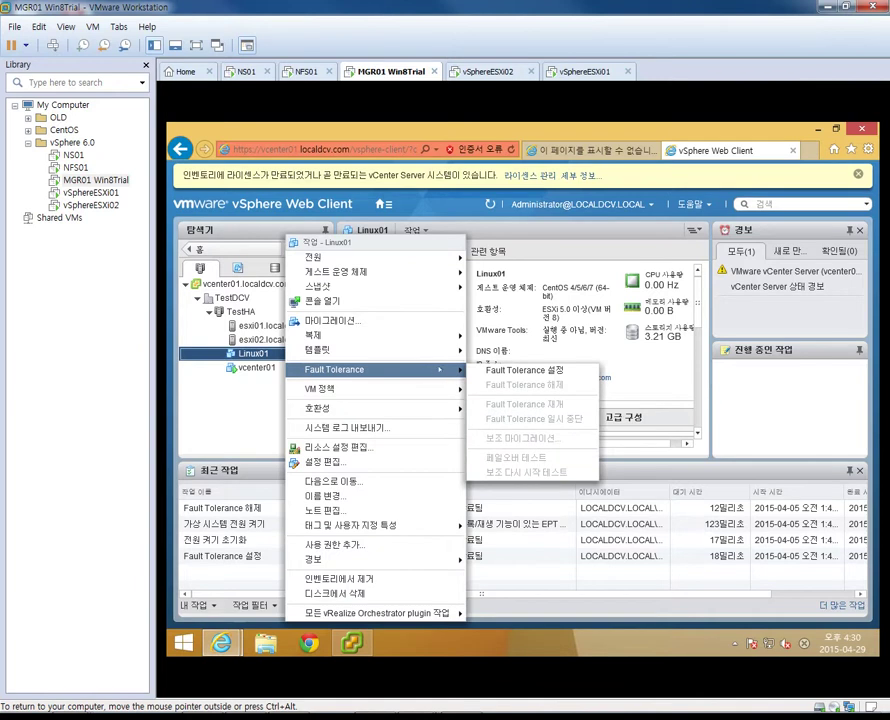
{"action": "left_click", "coordinate": [524, 370]}
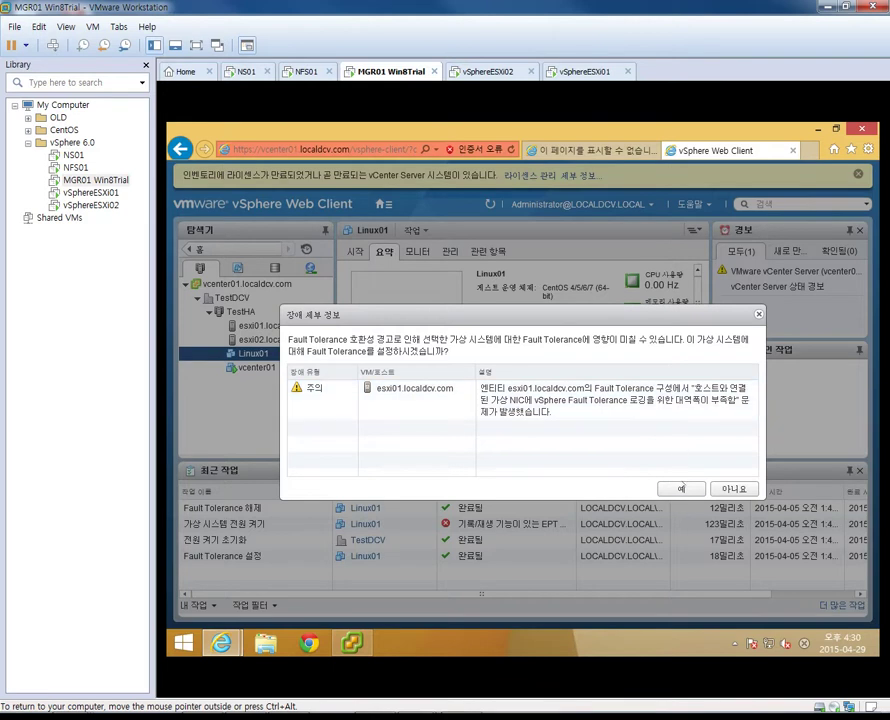
{"action": "left_click", "coordinate": [676, 488]}
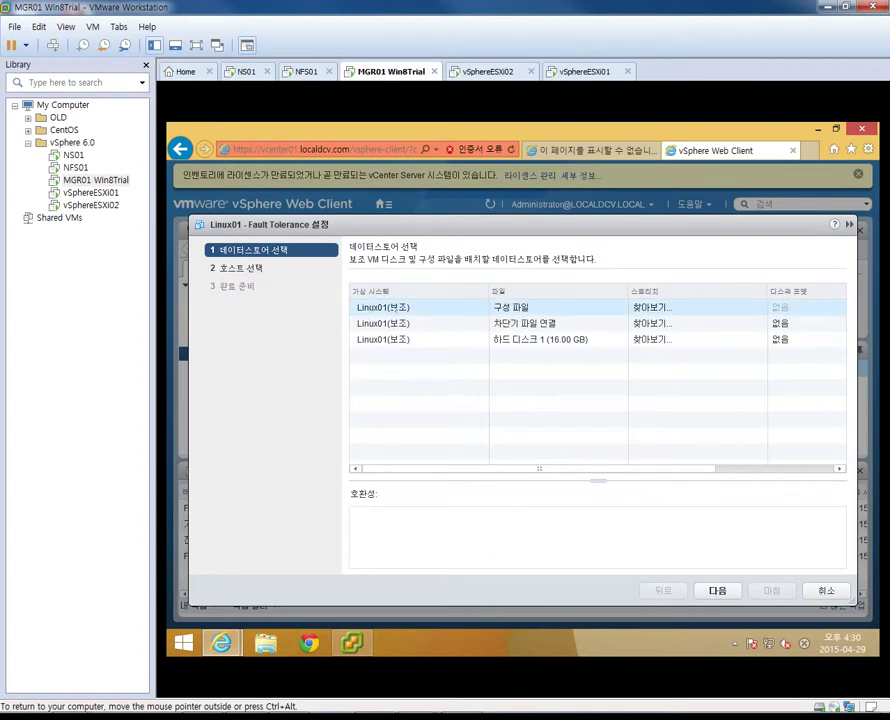
Place the secondary's configuration file on the VMNFS02 datastore
{"action": "left_click", "coordinate": [697, 307]}
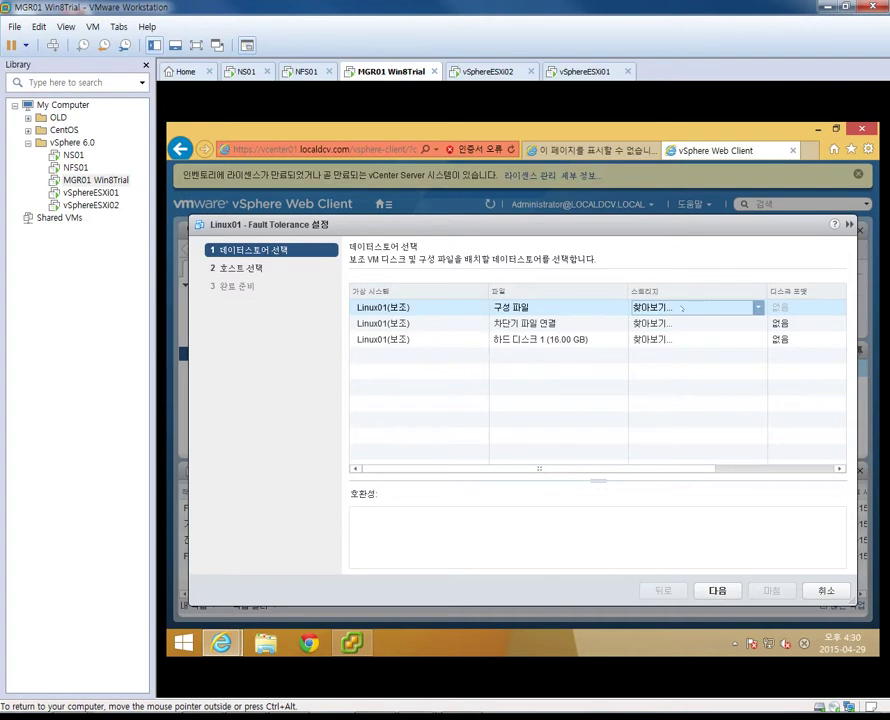
{"action": "left_click", "coordinate": [355, 265]}
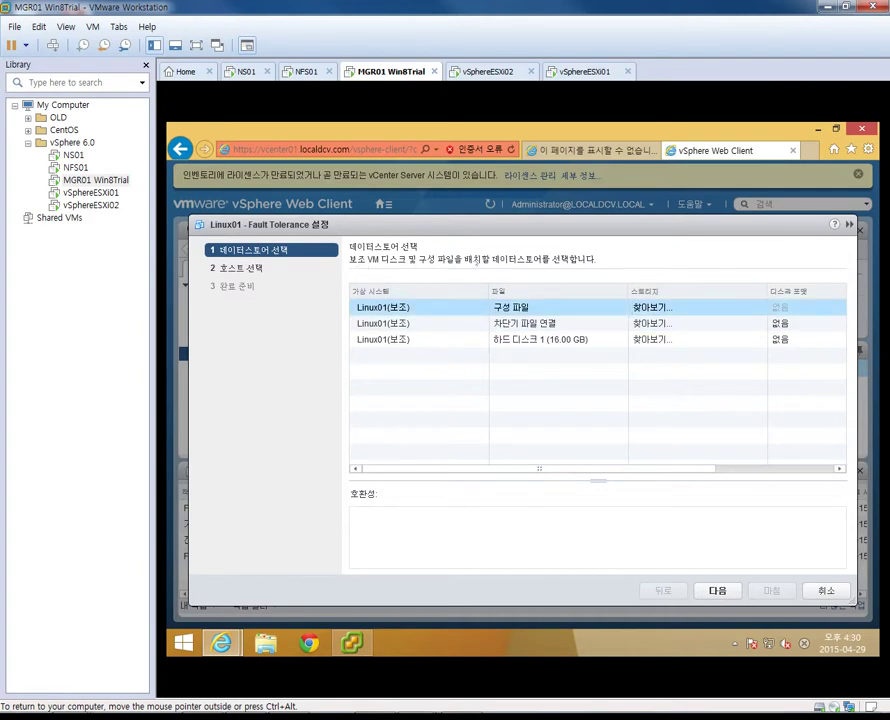
{"action": "left_click", "coordinate": [690, 310]}
{"action": "left_click", "coordinate": [690, 310]}
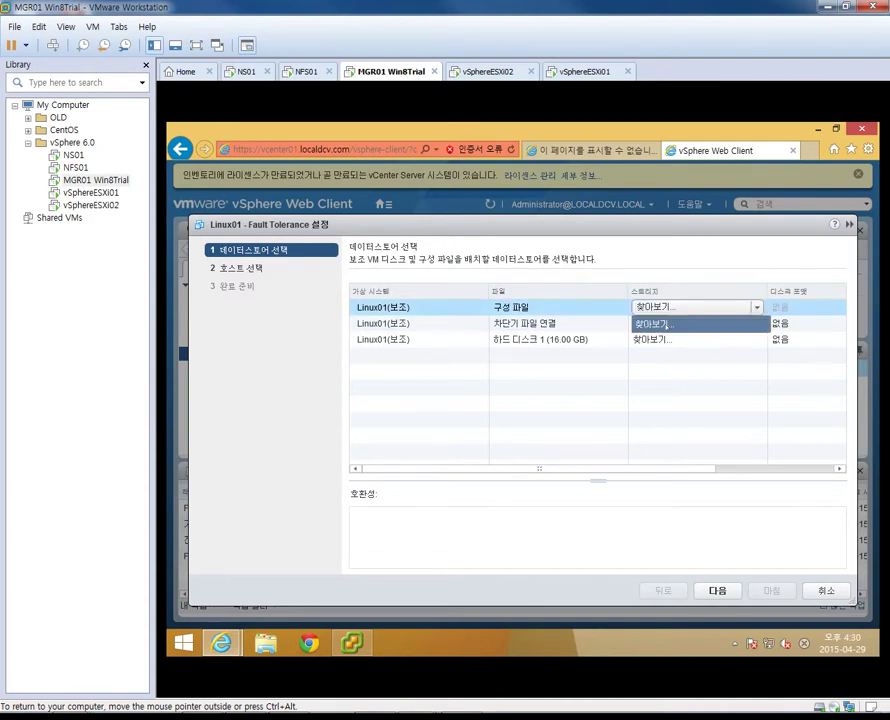
{"action": "left_click", "coordinate": [658, 324]}
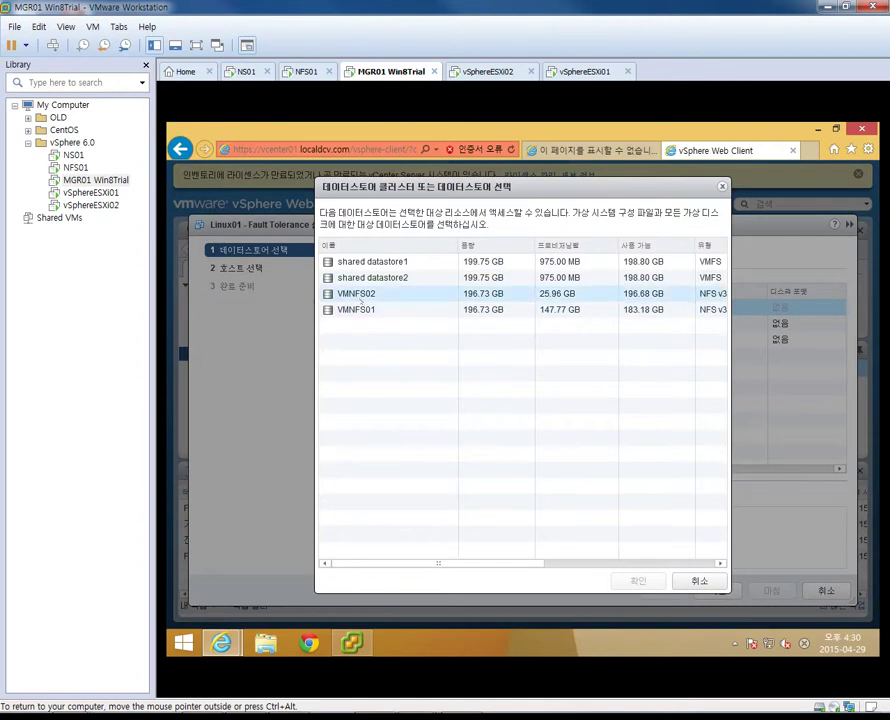
{"action": "left_click", "coordinate": [400, 293]}
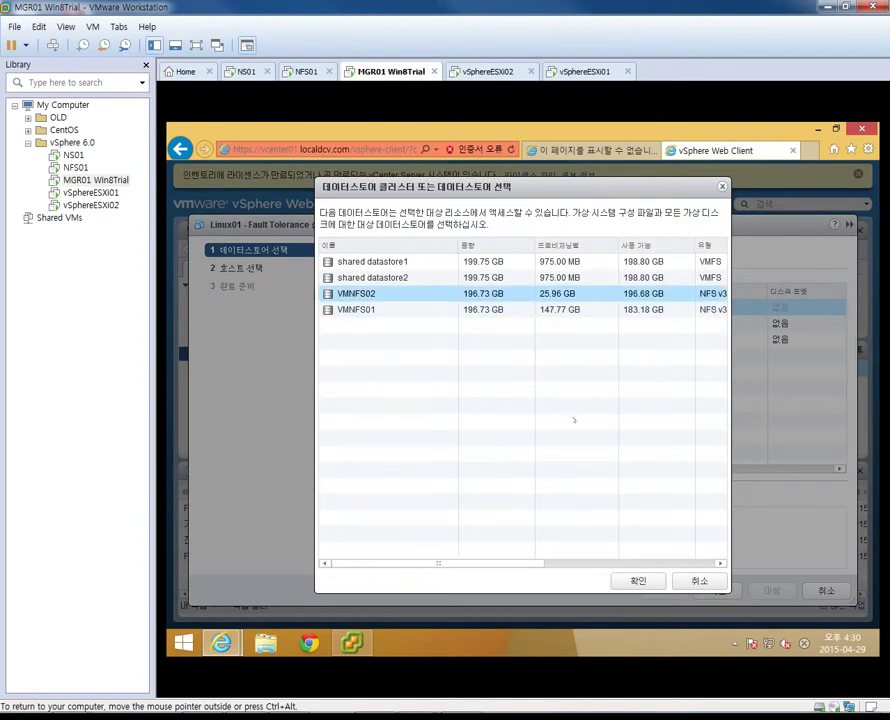
{"action": "left_click", "coordinate": [637, 580]}
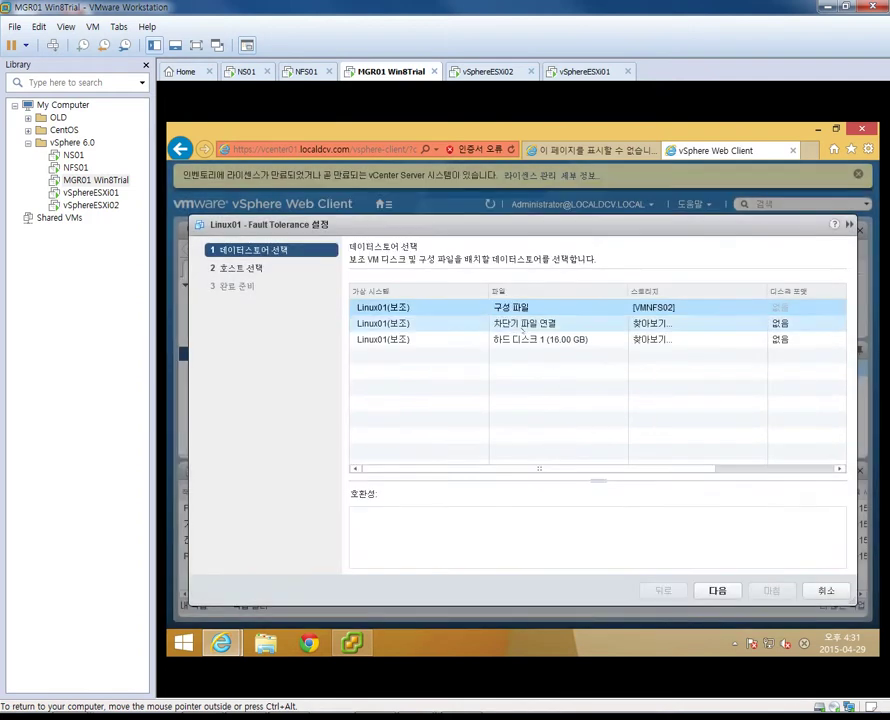
Place the tie-breaker file on VMNFS02
{"action": "left_click", "coordinate": [677, 321]}
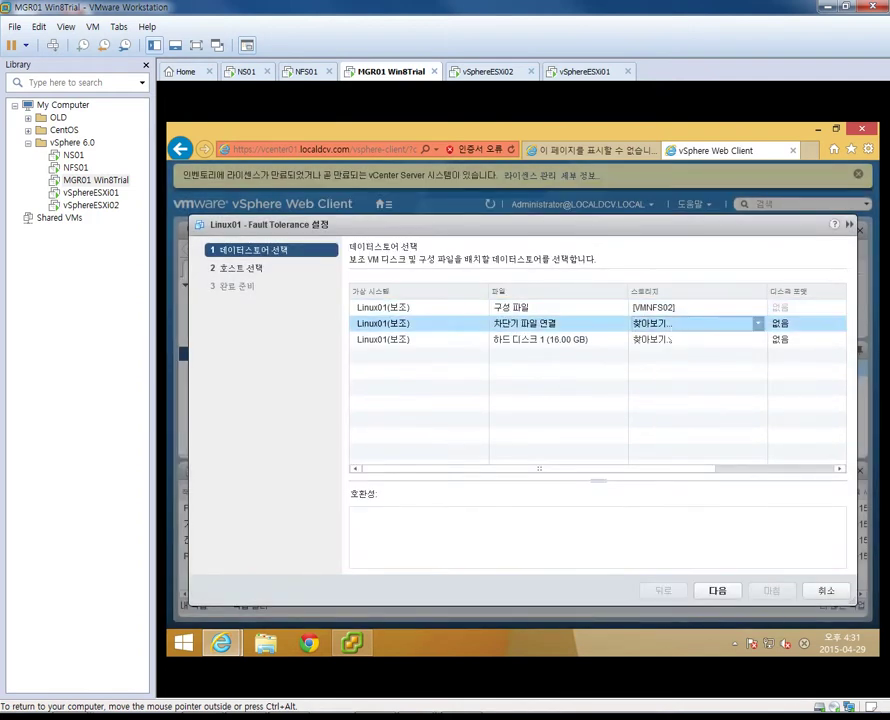
{"action": "left_click", "coordinate": [677, 323]}
{"action": "left_click", "coordinate": [665, 340]}
{"action": "left_click", "coordinate": [450, 293]}
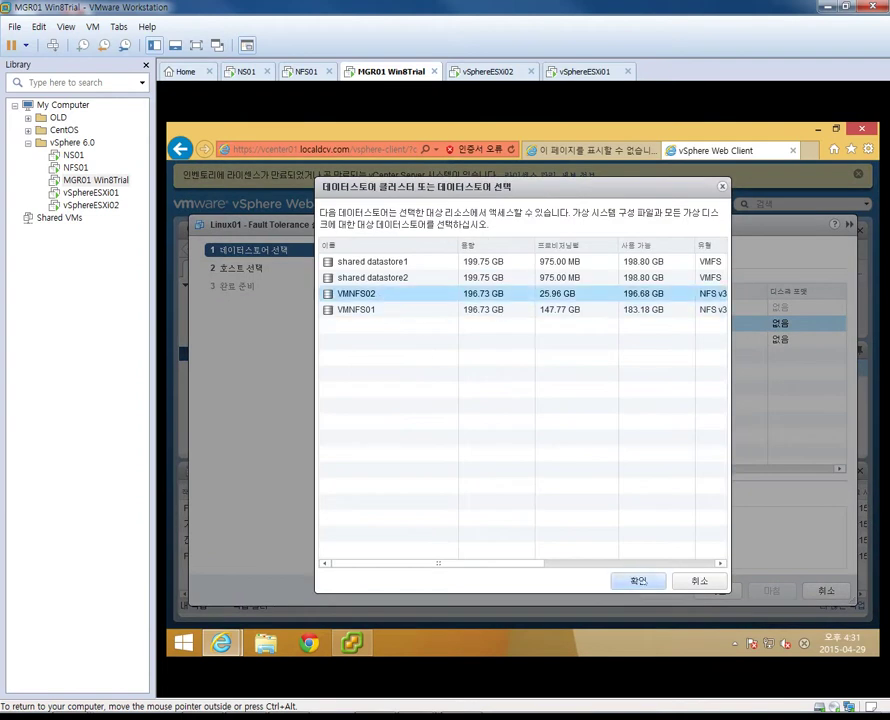
{"action": "left_click", "coordinate": [638, 581]}
Place hard disk 1 on VMNFS02 and continue to host selection
{"action": "left_click", "coordinate": [668, 340]}
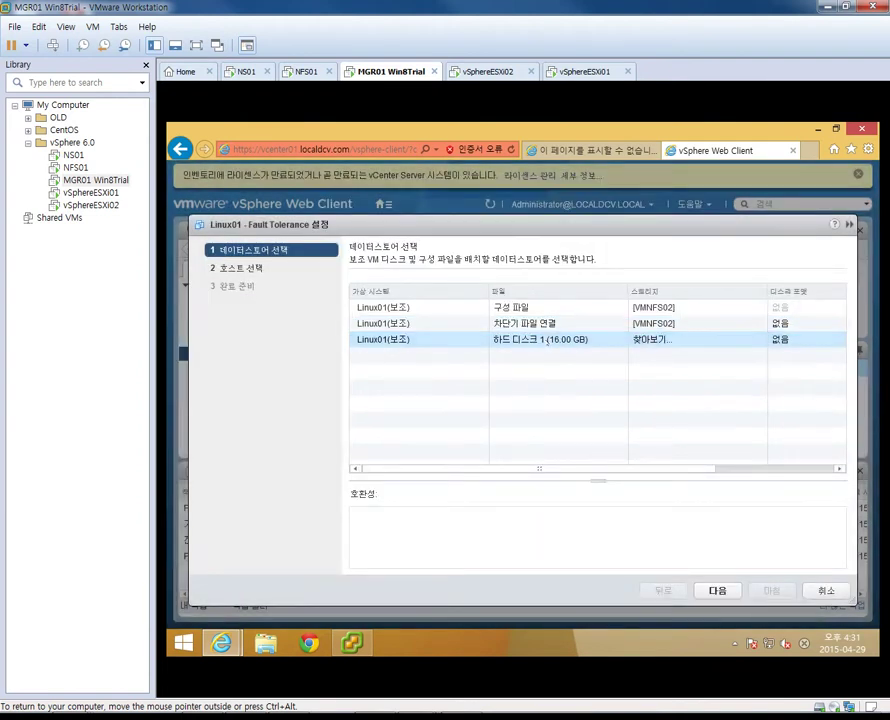
{"action": "left_click", "coordinate": [668, 341]}
{"action": "left_click", "coordinate": [652, 357]}
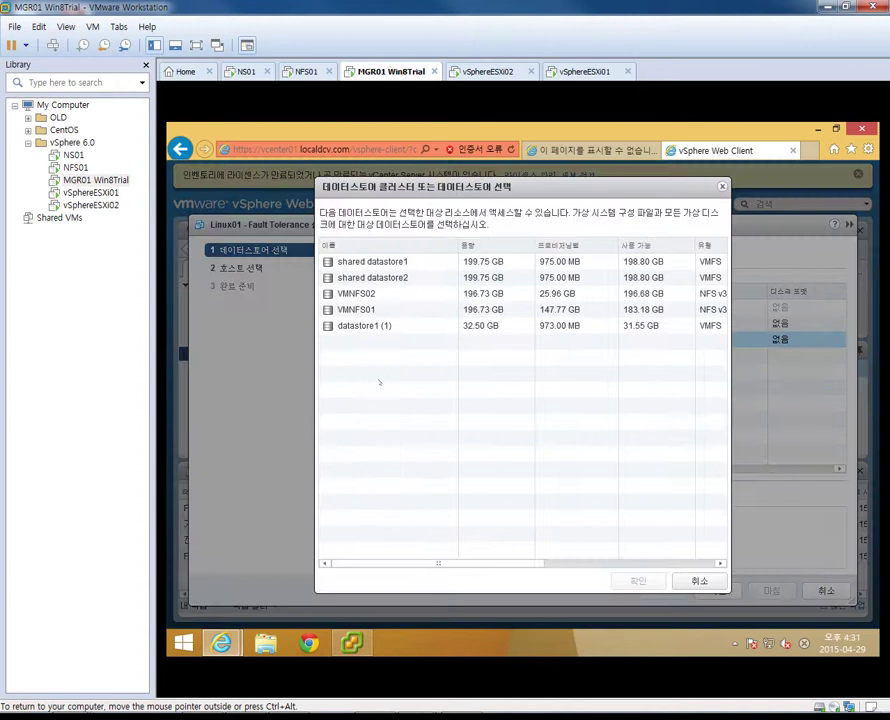
{"action": "left_click", "coordinate": [370, 293]}
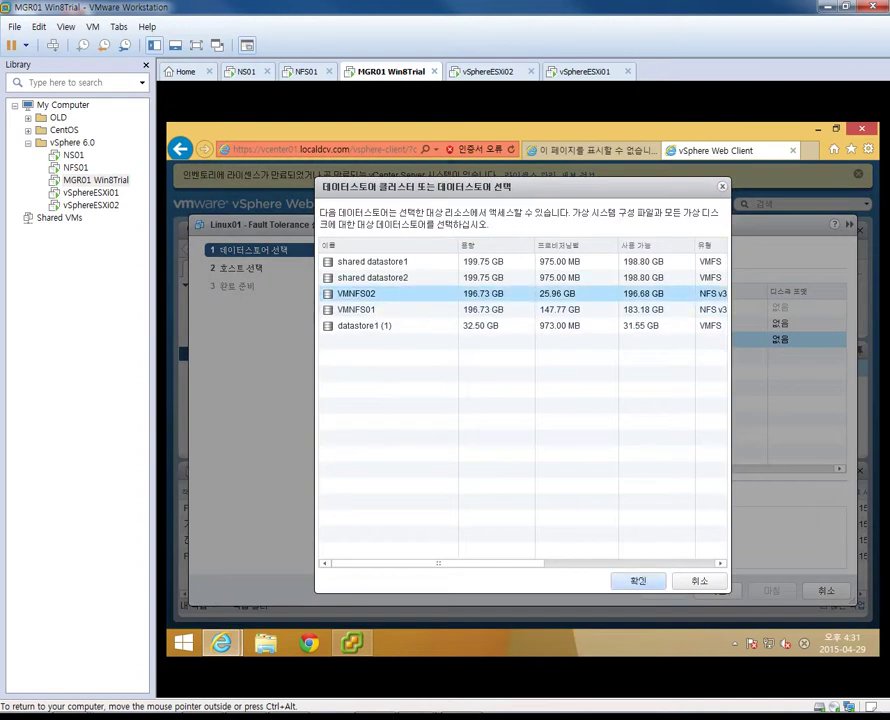
{"action": "left_click", "coordinate": [636, 580]}
{"action": "mouse_move", "coordinate": [670, 308]}
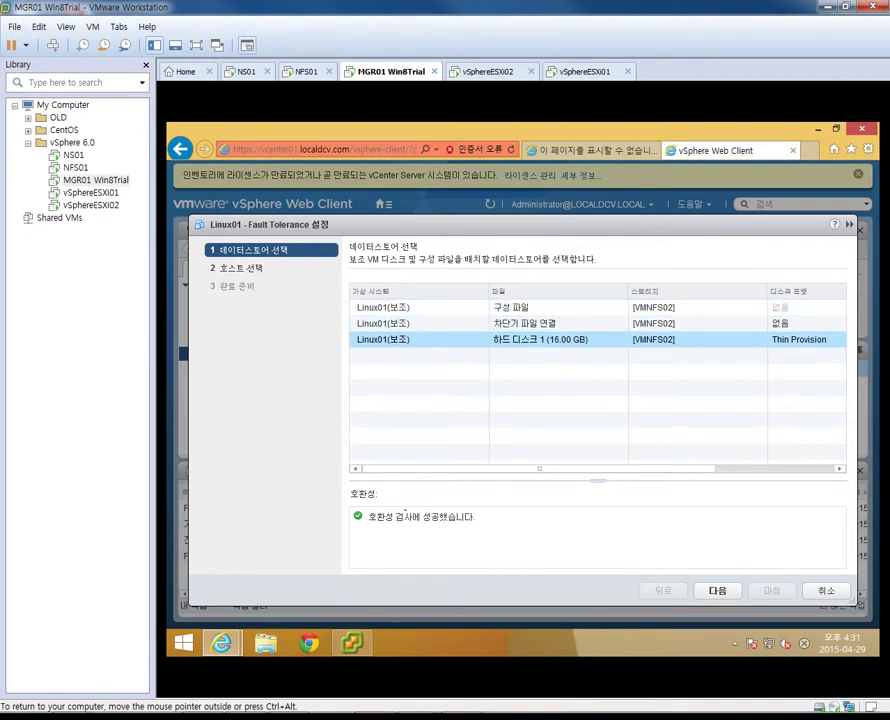
{"action": "left_click", "coordinate": [714, 590]}
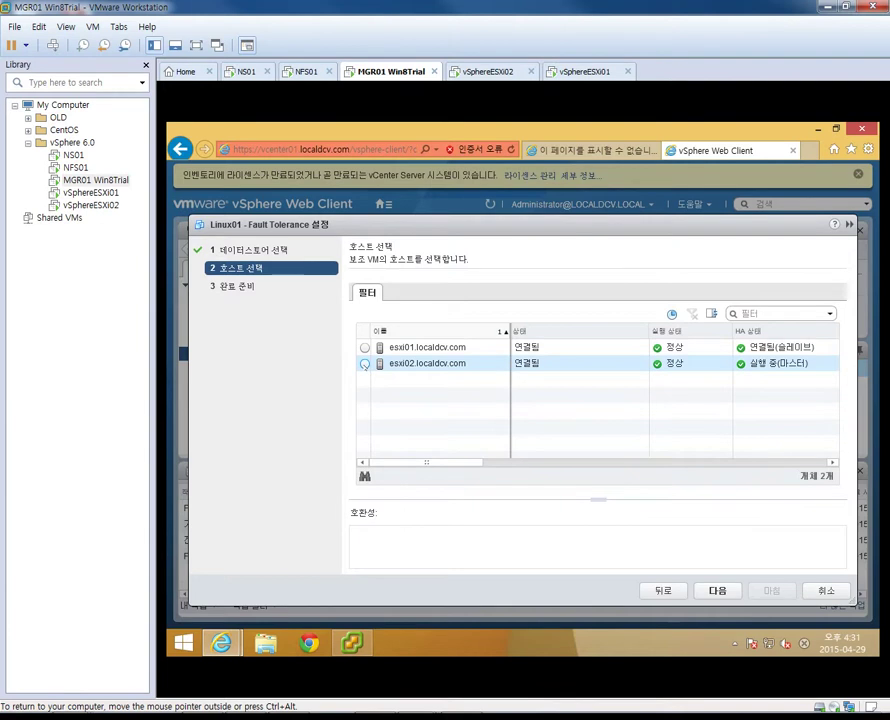
Pick esxi02.localdcv.com as the secondary's host and finish the Fault Tolerance wizard
{"action": "left_click", "coordinate": [364, 364]}
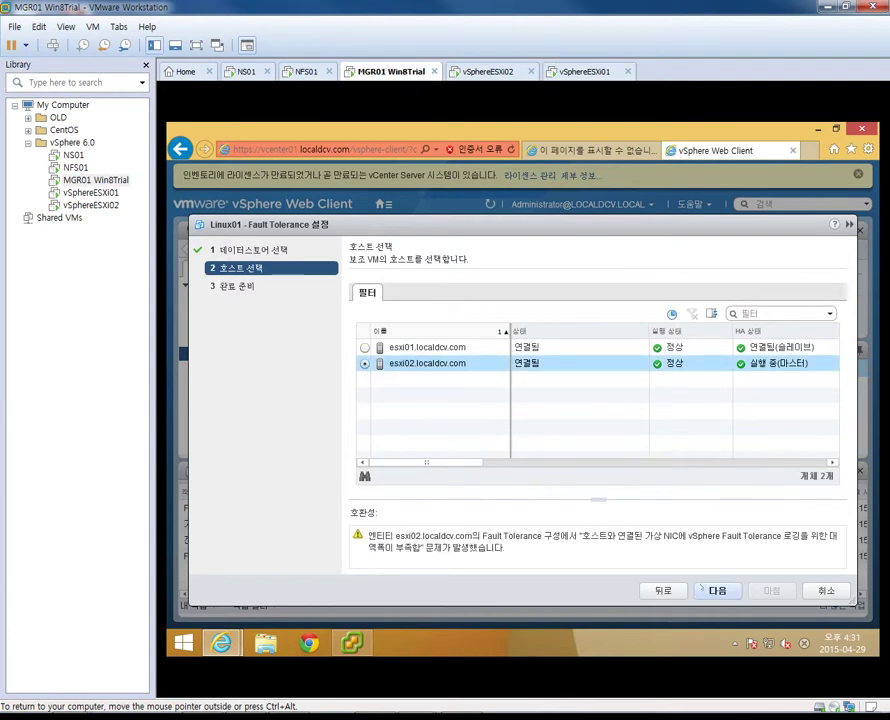
{"action": "left_click", "coordinate": [705, 589]}
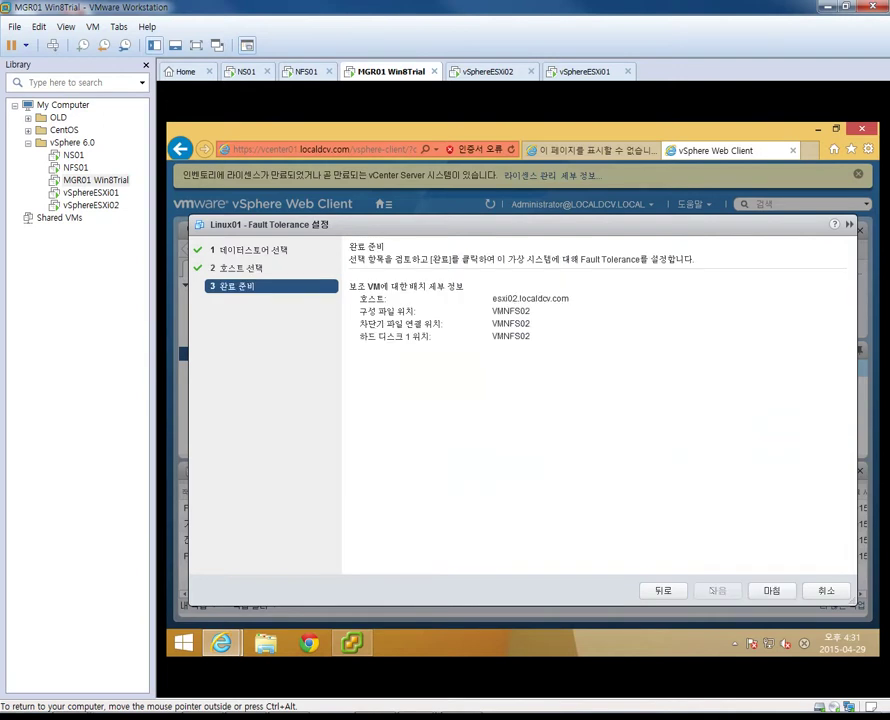
{"action": "left_click", "coordinate": [771, 590]}
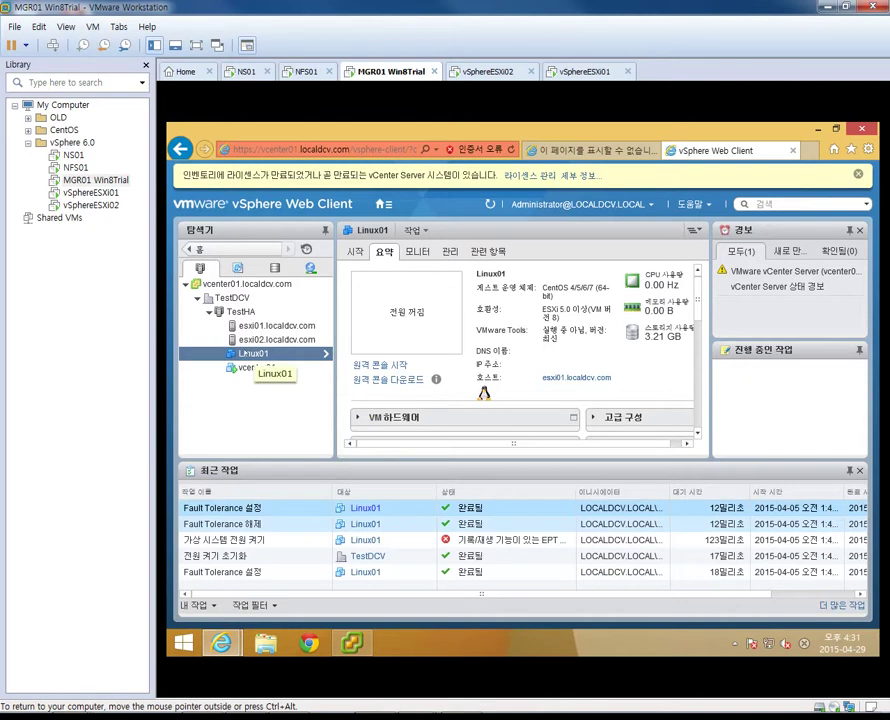
Check Linux01's 전원 menu in the Web Client, then switch to the desktop vSphere Client
{"action": "right_click", "coordinate": [244, 357]}
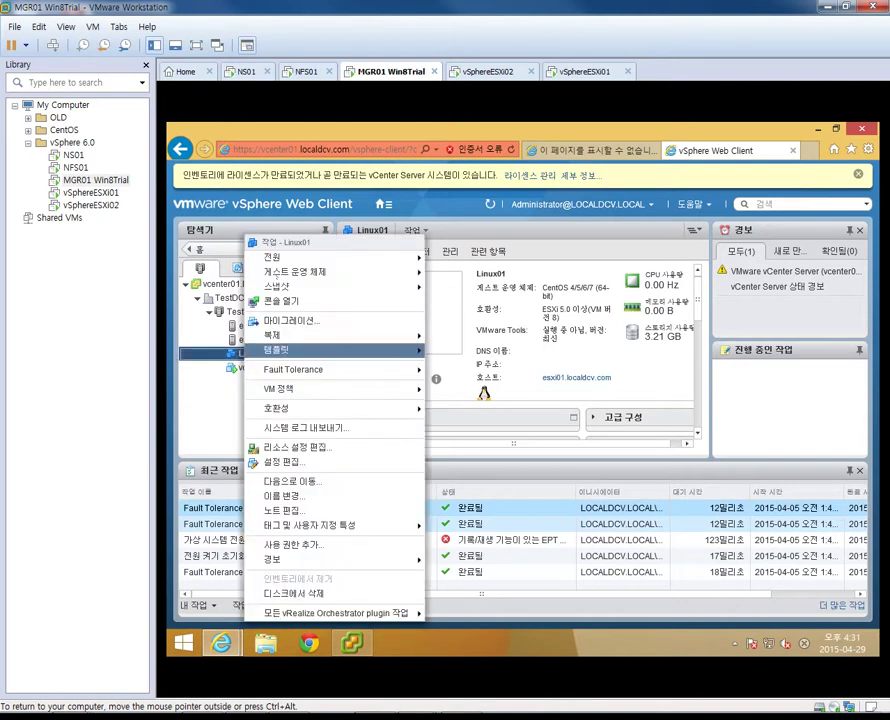
{"action": "mouse_move", "coordinate": [357, 262]}
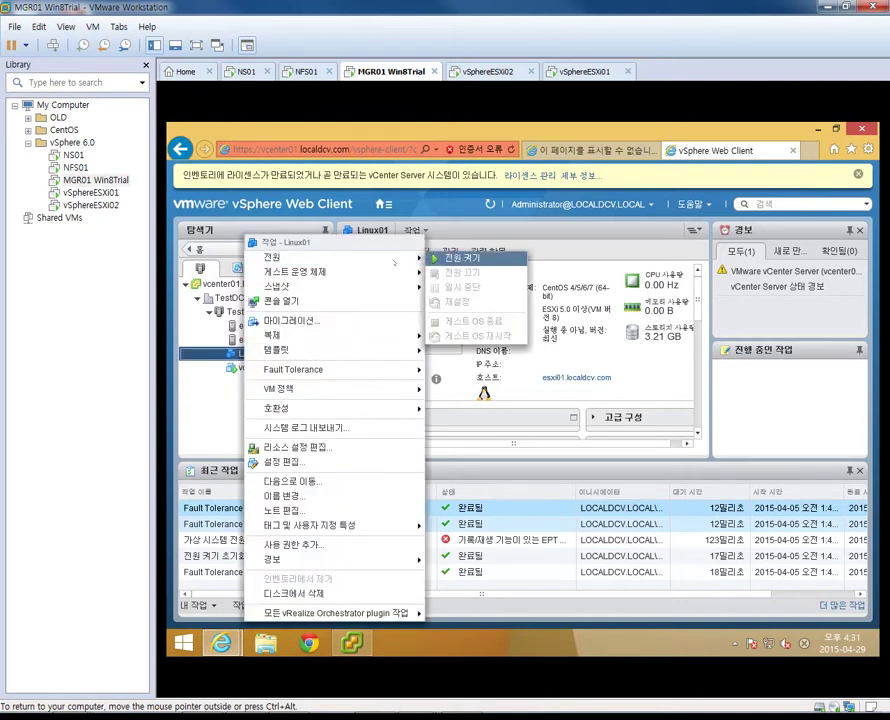
{"action": "left_click", "coordinate": [350, 643]}
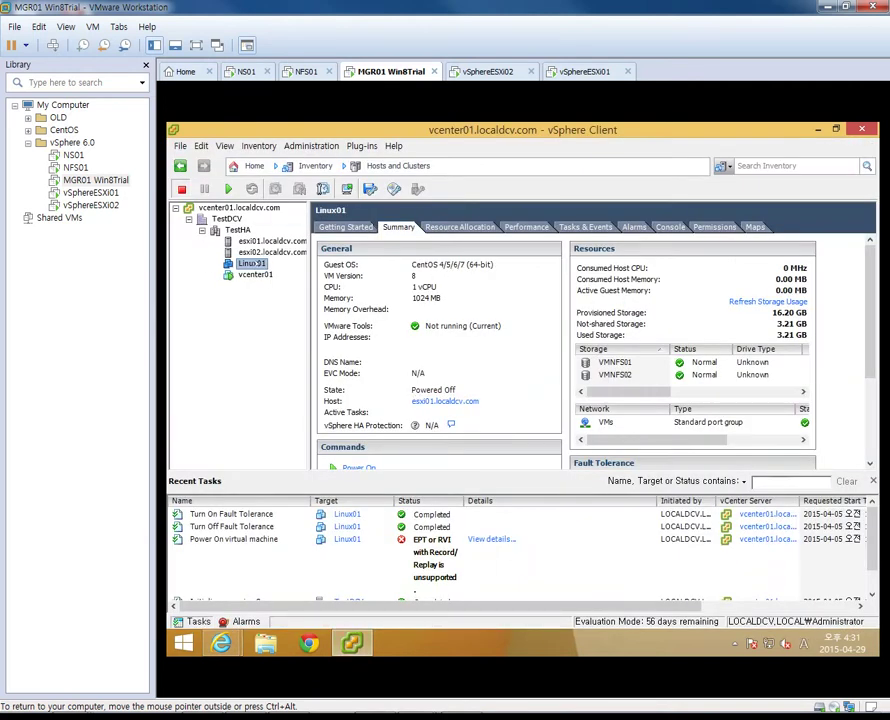
Power on Linux01 and check the progress of its Start Fault Tolerance Secondary task
{"action": "right_click", "coordinate": [252, 264]}
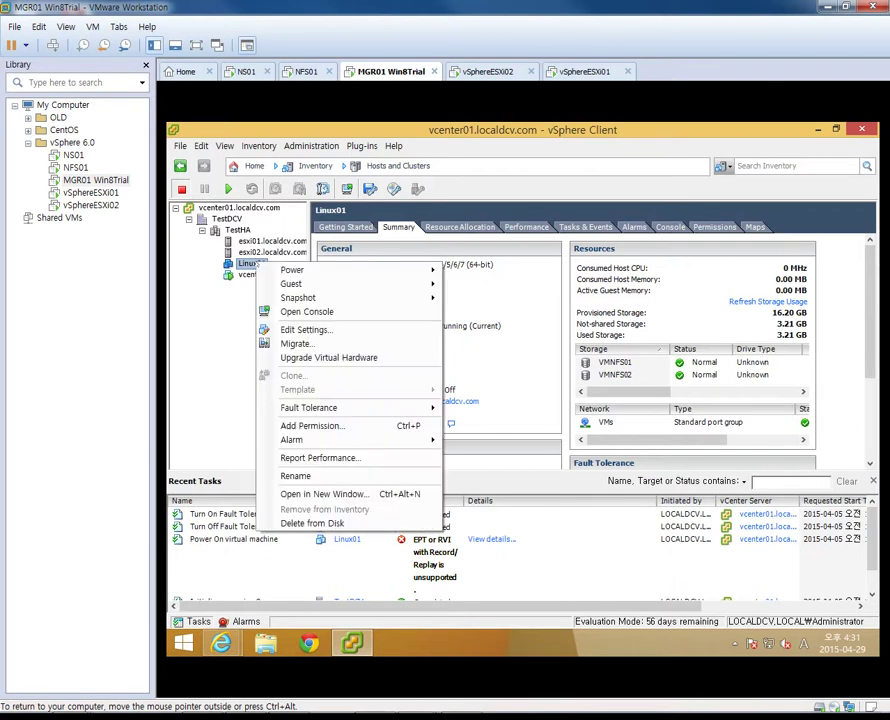
{"action": "mouse_move", "coordinate": [300, 270]}
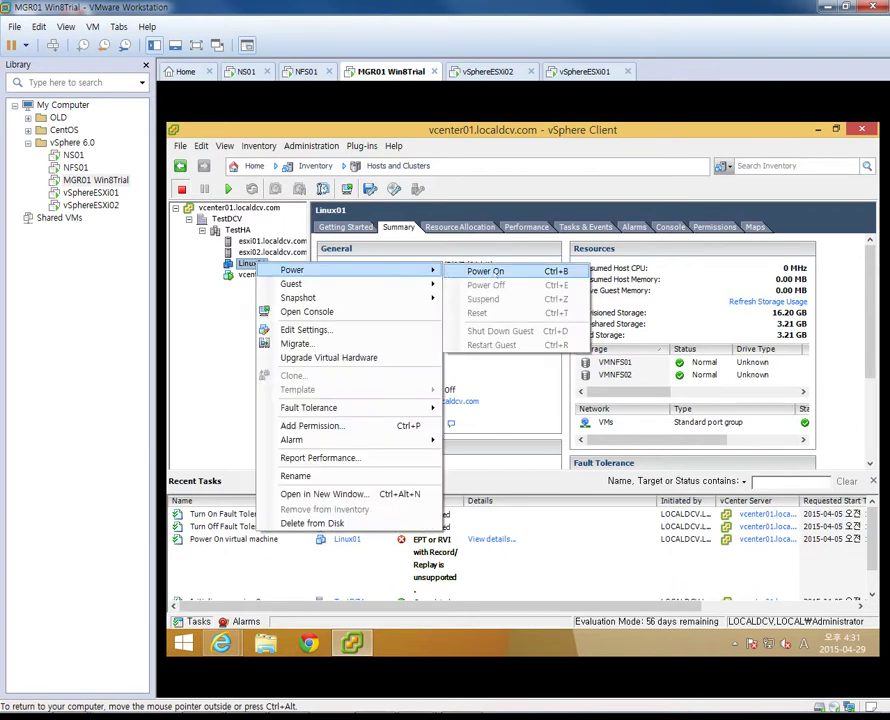
{"action": "left_click", "coordinate": [486, 271]}
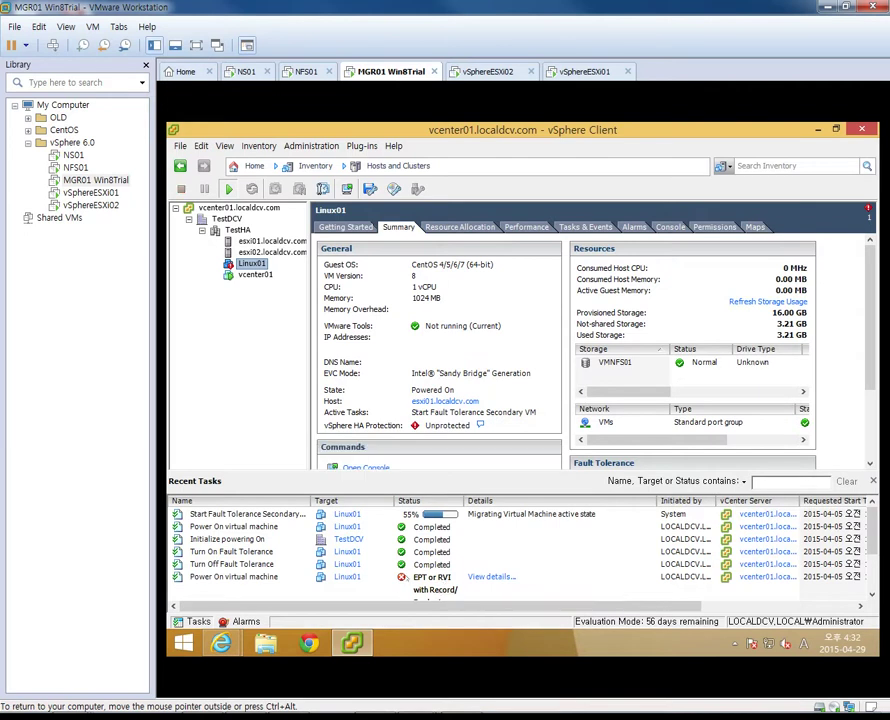
{"action": "left_click", "coordinate": [256, 516]}
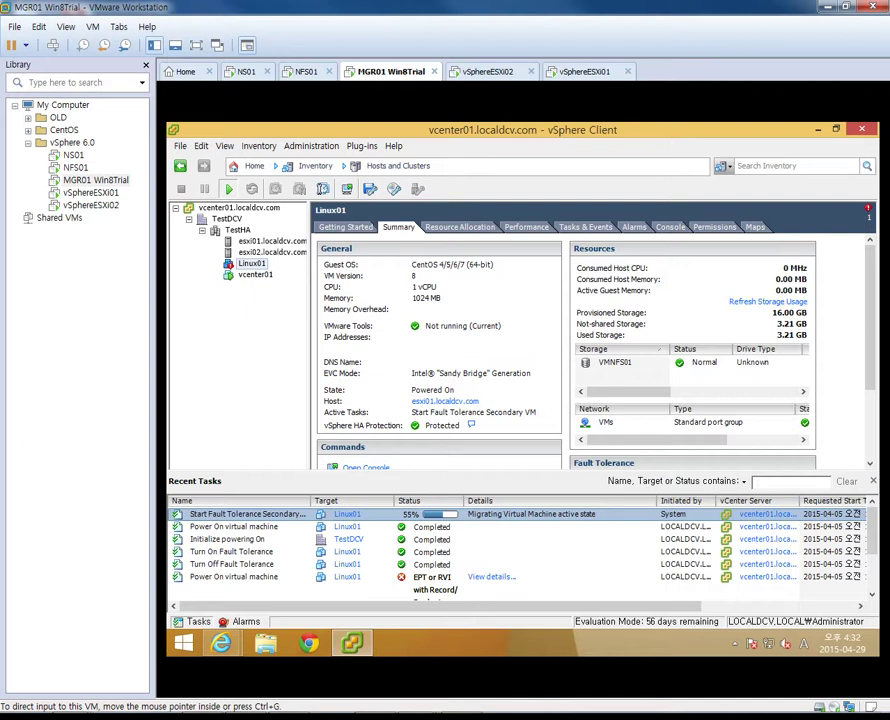
{"action": "left_click_drag", "start_coordinate": [889, 175], "coordinate": [518, 97]}
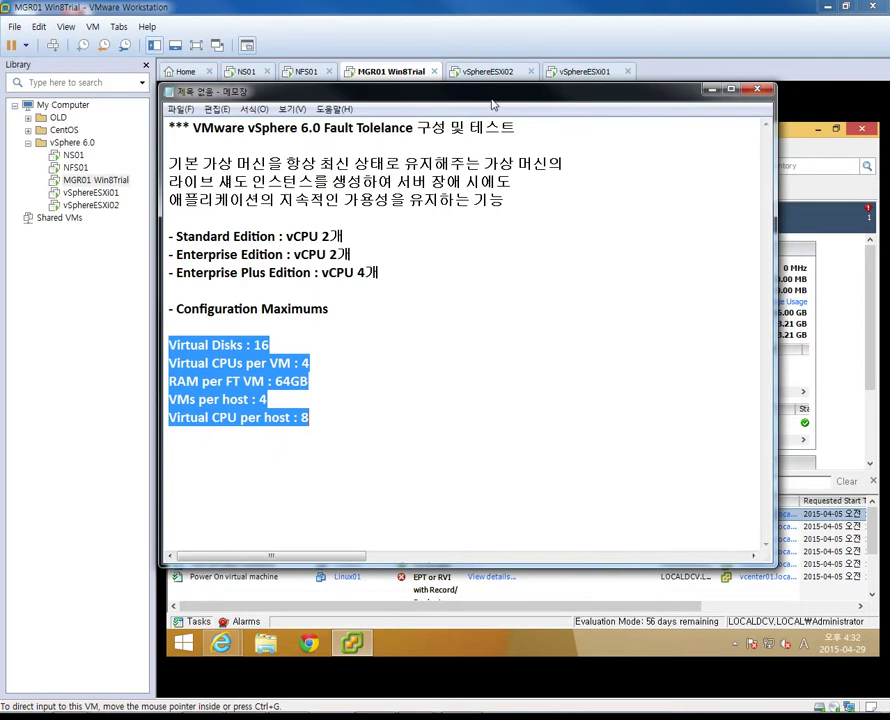
{"action": "left_click_drag", "start_coordinate": [491, 100], "coordinate": [885, 105]}
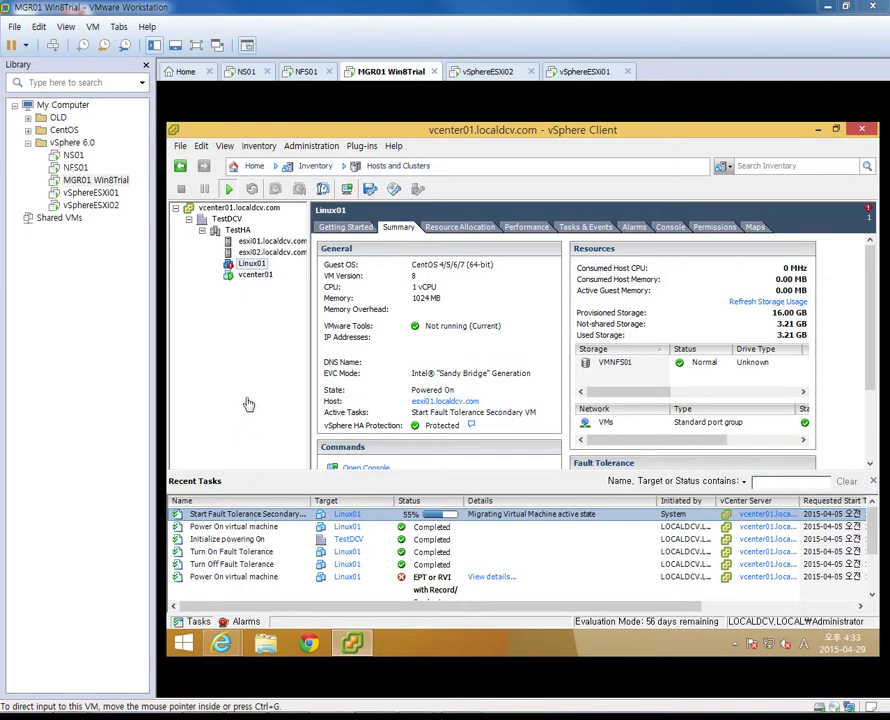
{"action": "left_click", "coordinate": [268, 318]}
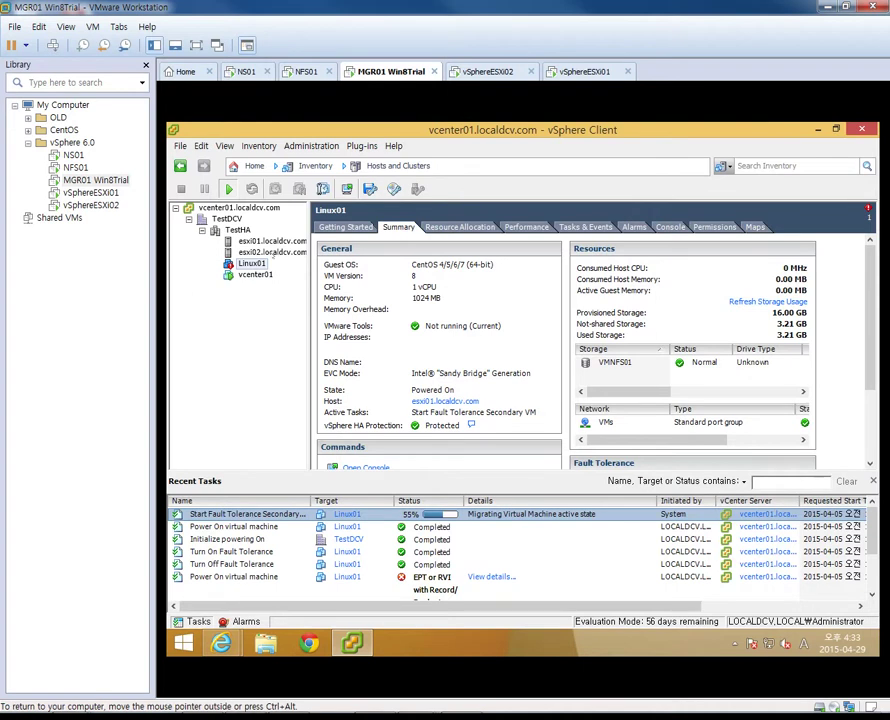
{"action": "left_click", "coordinate": [271, 241]}
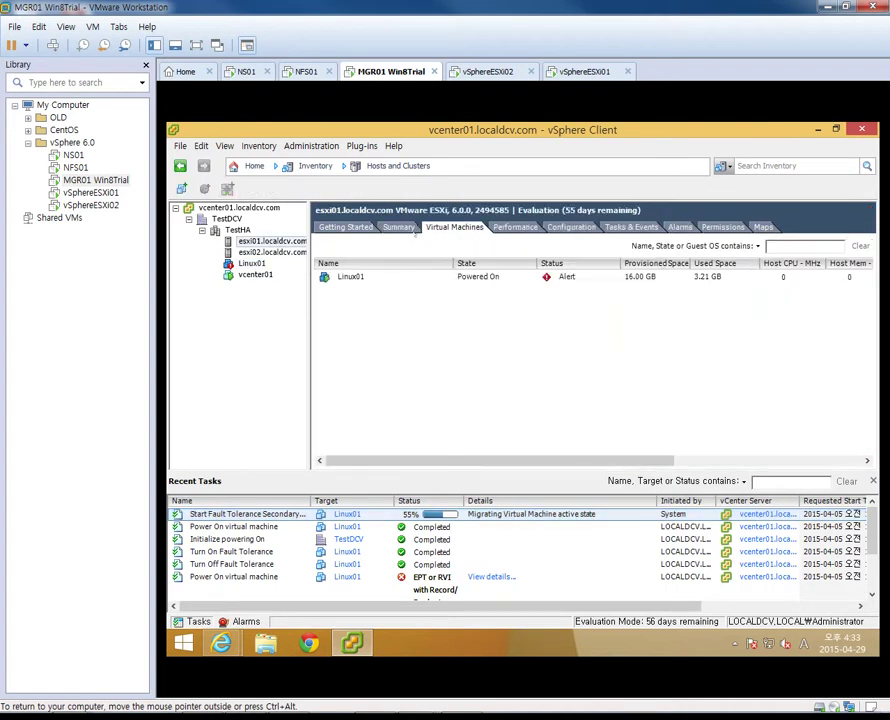
{"action": "left_click", "coordinate": [398, 227]}
{"action": "key", "text": "Down"}
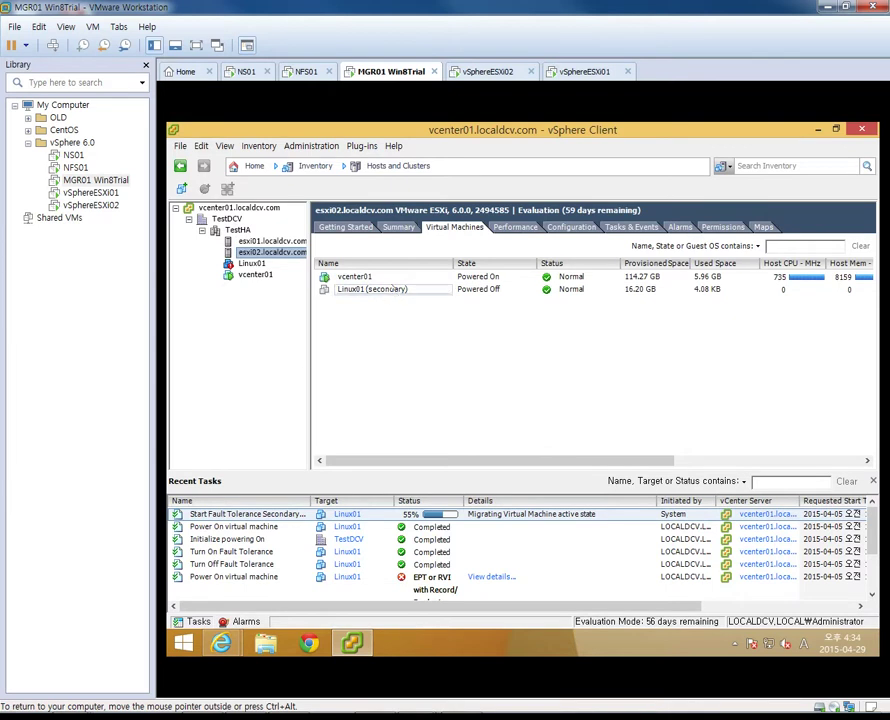
{"action": "left_click", "coordinate": [385, 289]}
{"action": "left_click", "coordinate": [363, 360]}
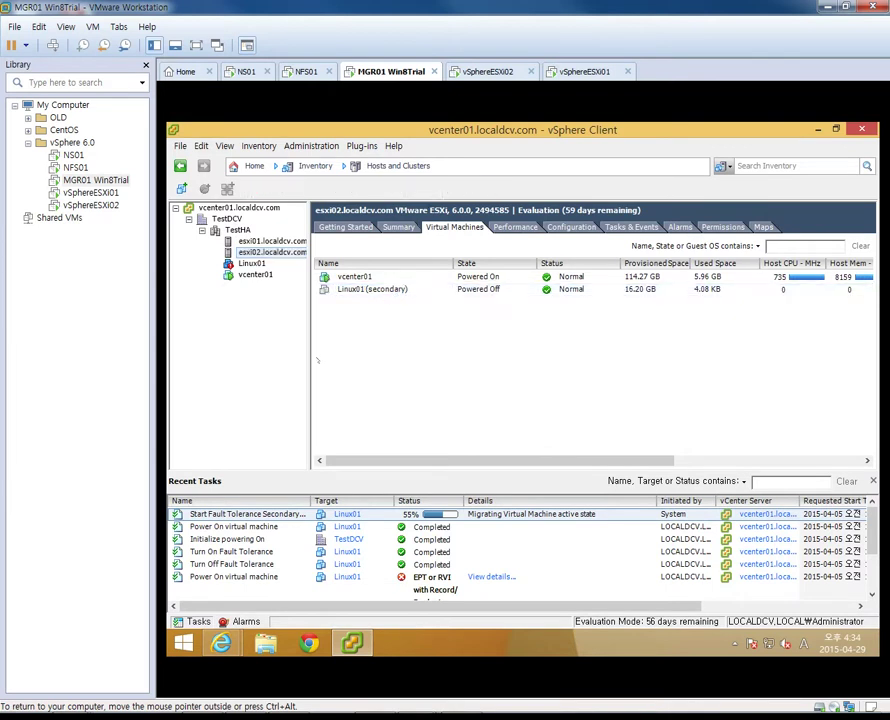
{"action": "left_click", "coordinate": [271, 241]}
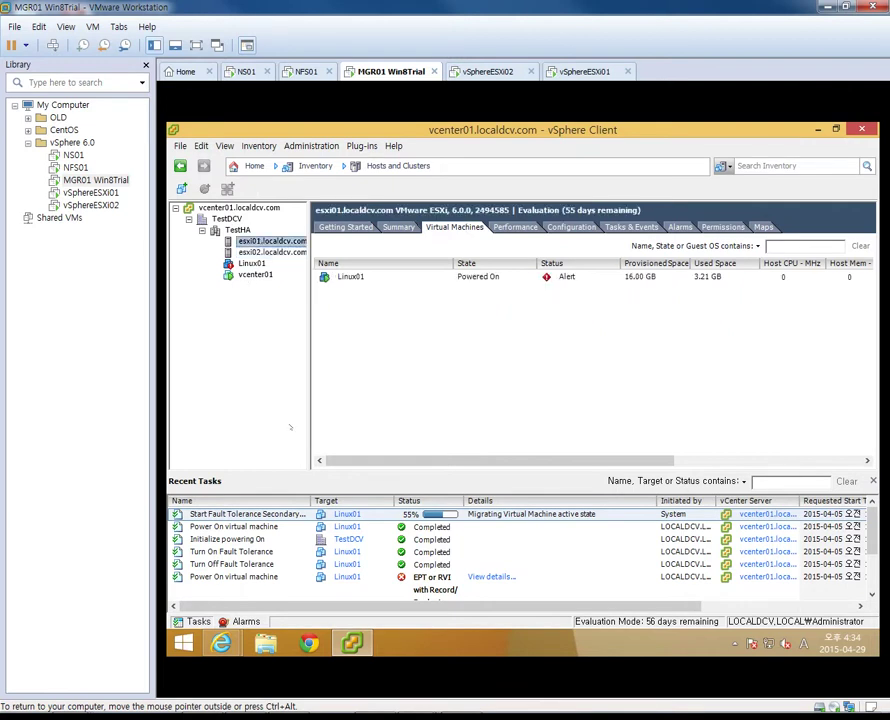
{"action": "left_click", "coordinate": [251, 263]}
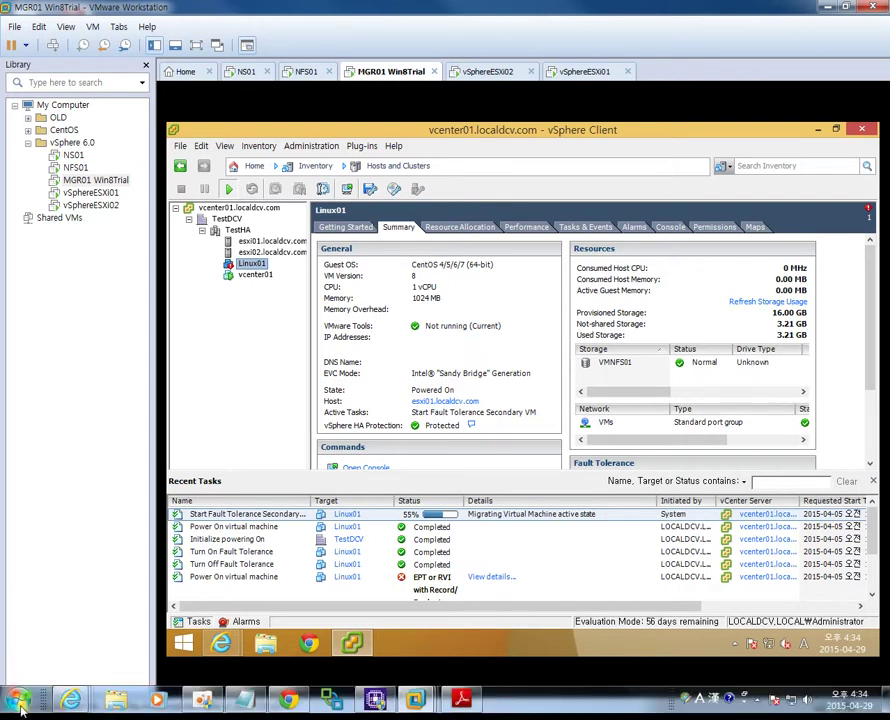
Open a Command Prompt on the host and move it to the lower left
{"action": "left_click", "coordinate": [20, 708]}
{"action": "left_click", "coordinate": [100, 506]}
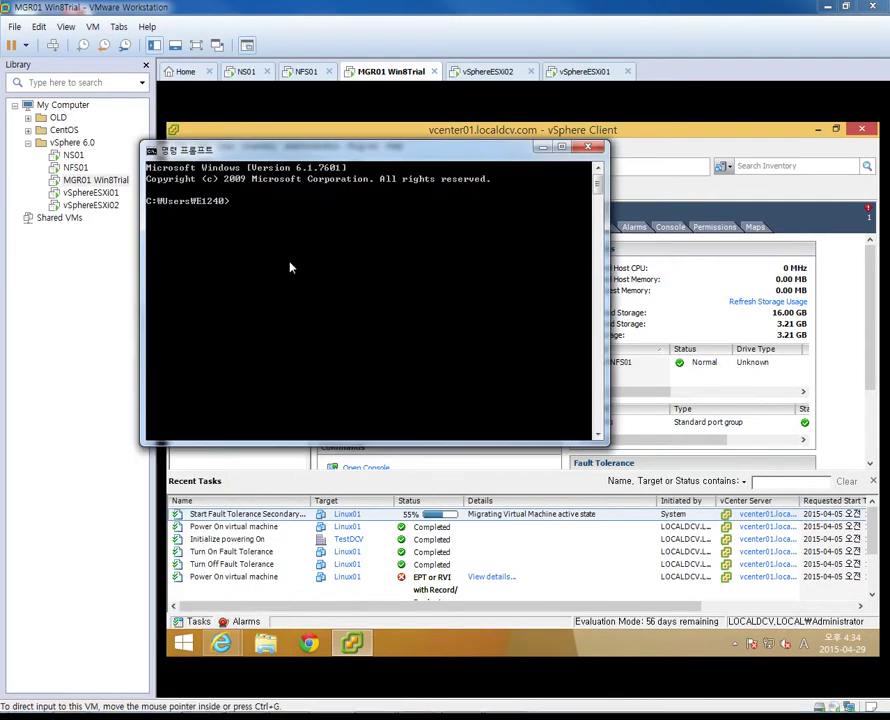
{"action": "left_click_drag", "start_coordinate": [316, 158], "coordinate": [180, 408]}
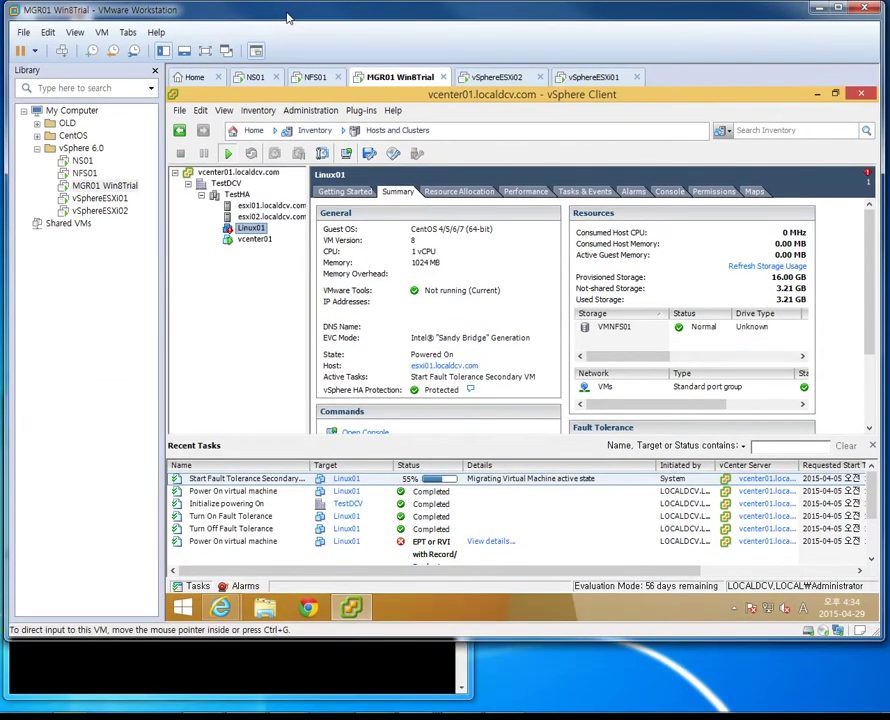
Restore the Workstation window, check the ESXi01 and ESXi02 consoles, and list esxi02's VMs
{"action": "double_click", "coordinate": [200, 12]}
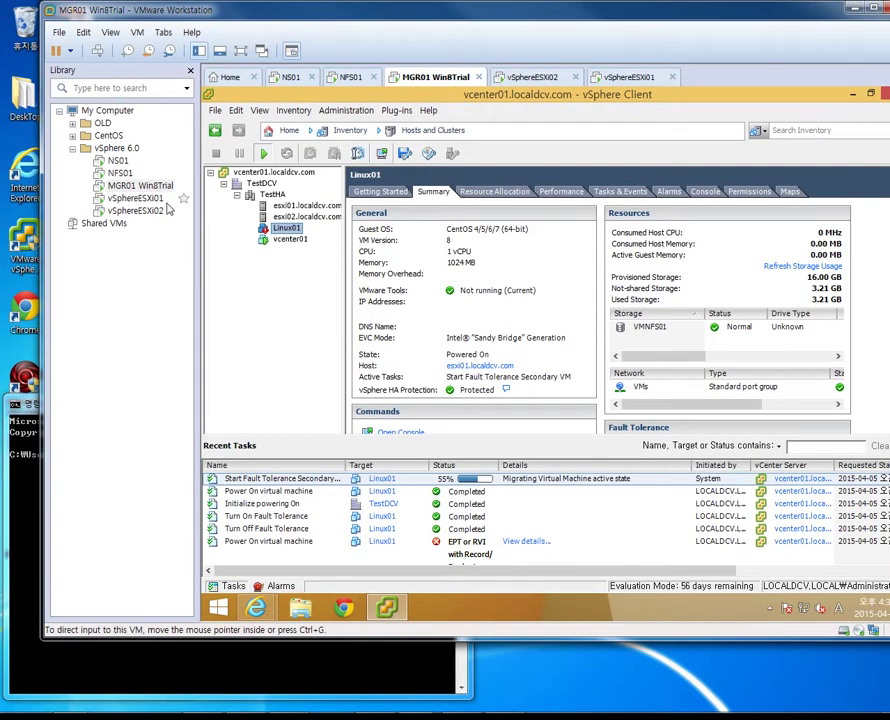
{"action": "left_click", "coordinate": [150, 198]}
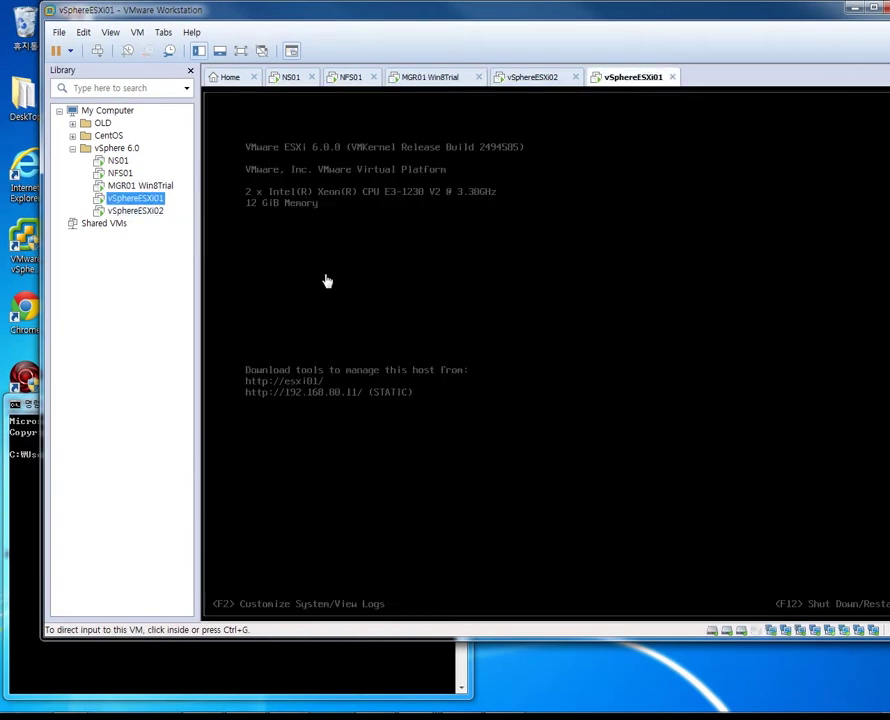
{"action": "left_click", "coordinate": [135, 210]}
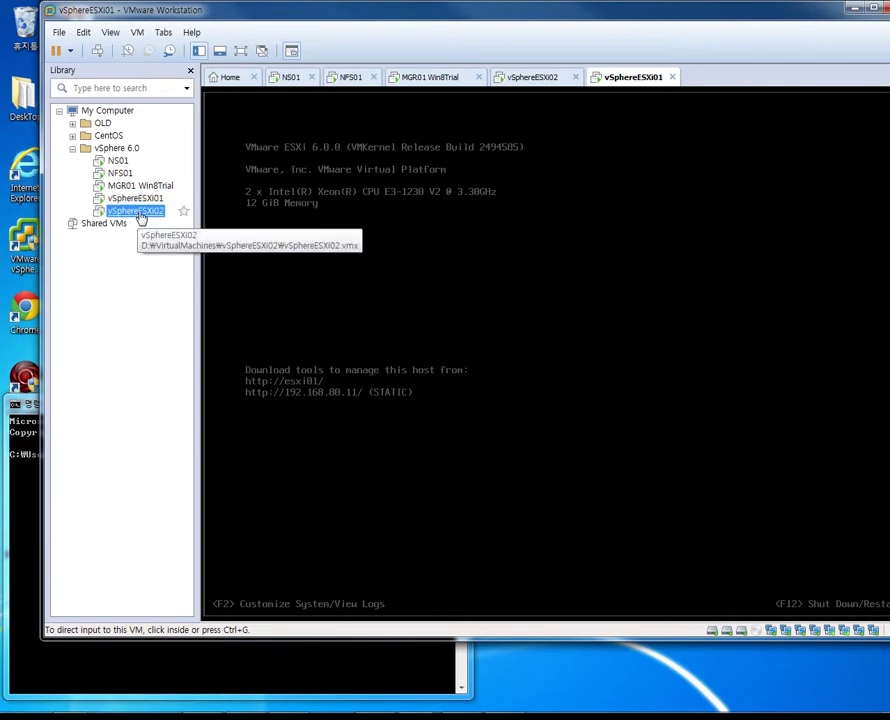
{"action": "left_click", "coordinate": [140, 185]}
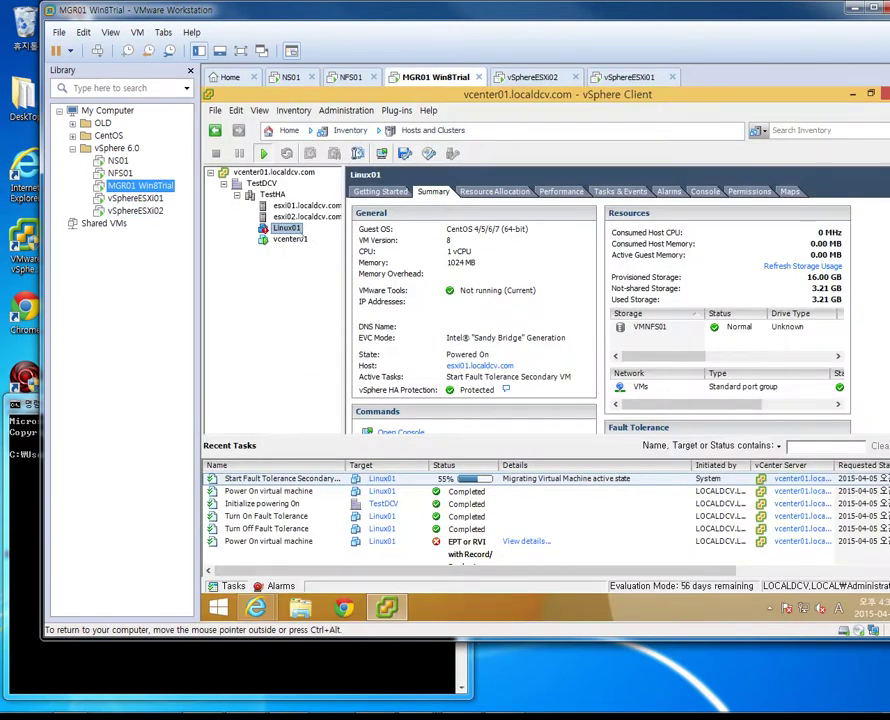
{"action": "left_click", "coordinate": [306, 216]}
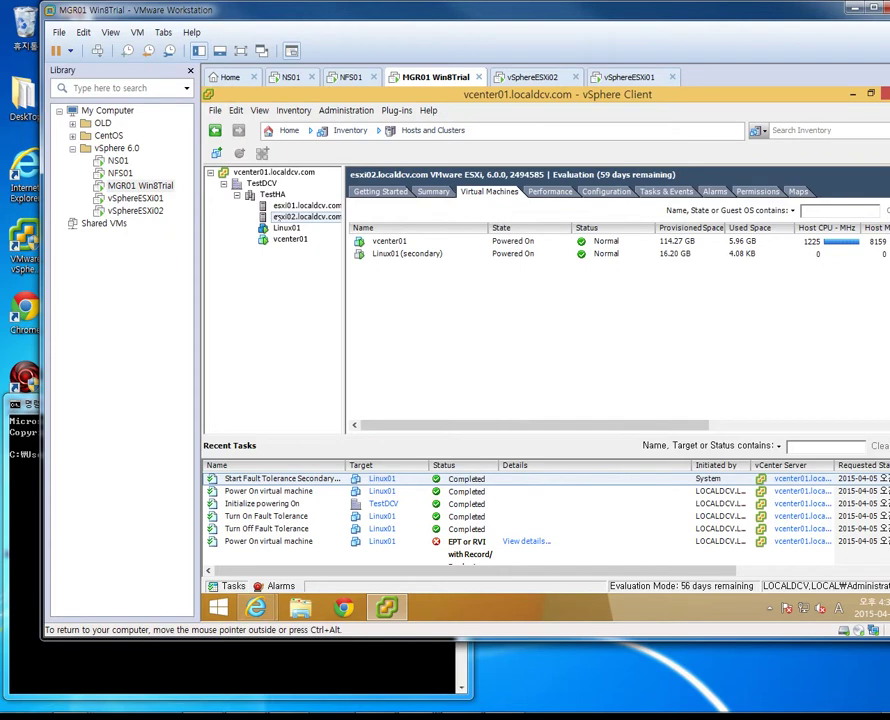
Bring back Linux01's summary and reposition its console window
{"action": "left_click", "coordinate": [165, 686]}
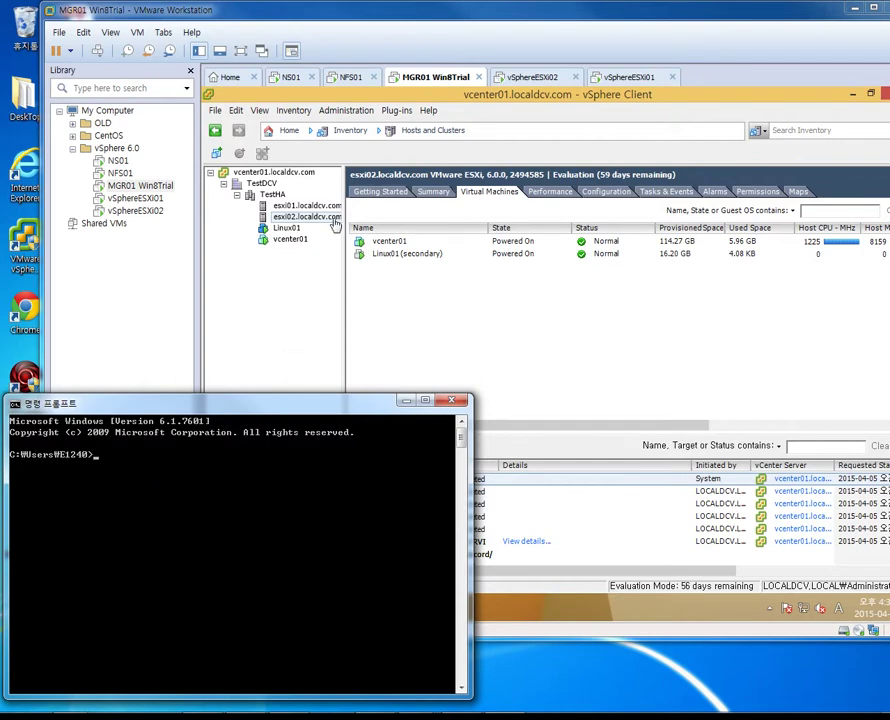
{"action": "left_click", "coordinate": [286, 228]}
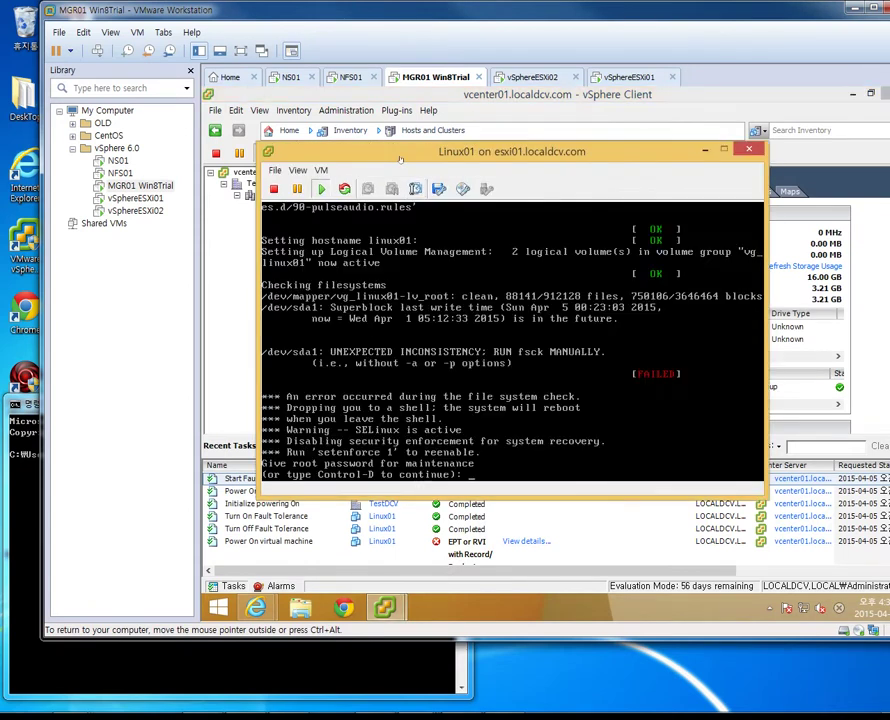
{"action": "mouse_move", "coordinate": [400, 160]}
{"action": "left_mouse_down"}
{"action": "mouse_move", "coordinate": [453, 173]}
{"action": "mouse_move", "coordinate": [409, 156]}
{"action": "left_mouse_up"}
Enter the root maintenance password, then run fdisk /dev/sda1 and quit it with q
{"action": "left_click", "coordinate": [470, 330]}
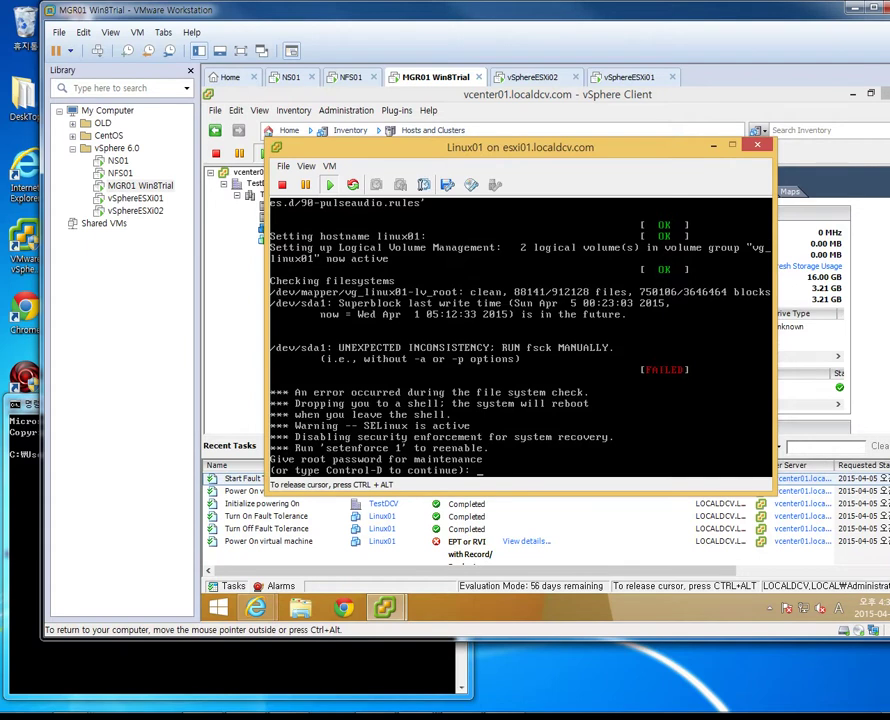
{"action": "key", "text": "Return"}
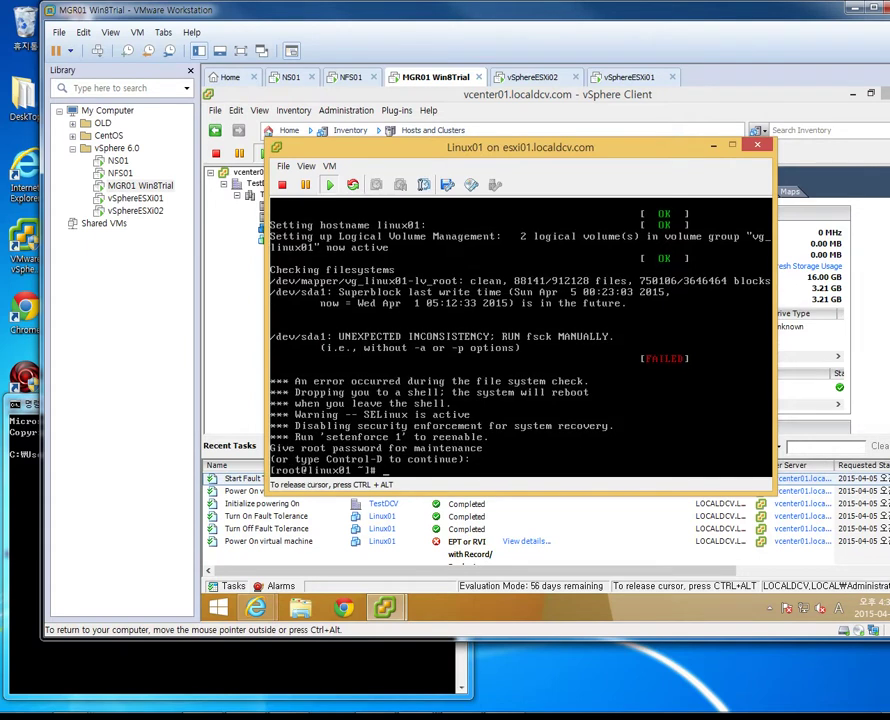
{"action": "type", "text": "fdisk /dev/sd"}
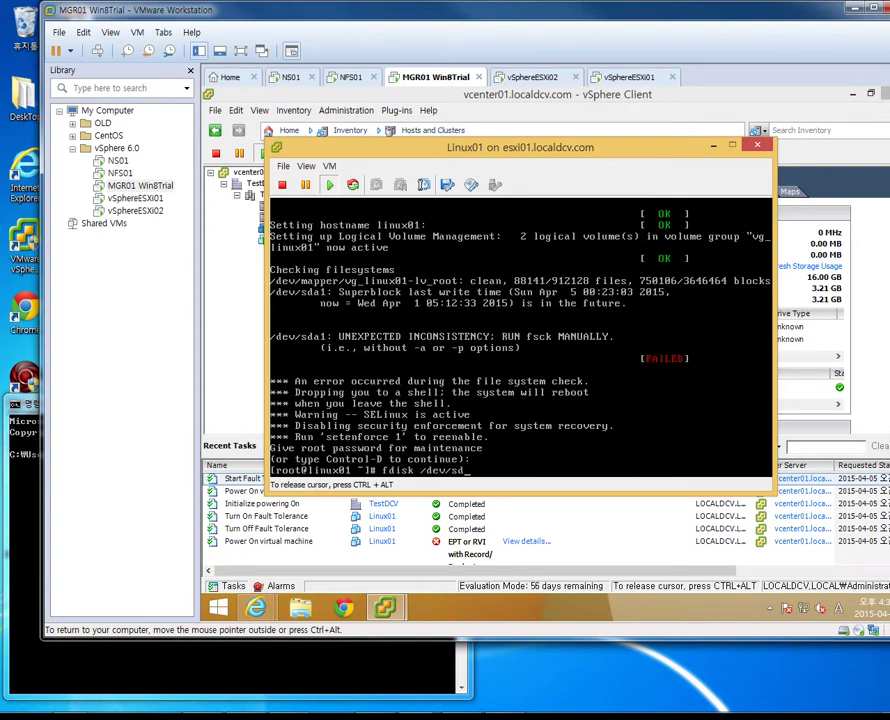
{"action": "type", "text": "a1"}
{"action": "key", "text": "Return"}
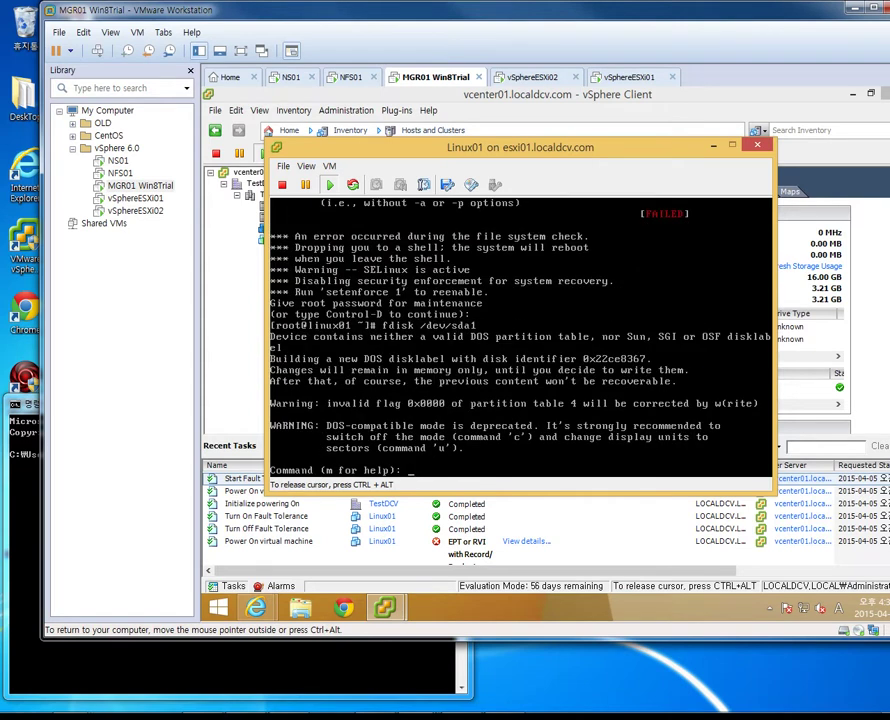
{"action": "type", "text": "q"}
{"action": "key", "text": "Return"}
Run fsck -y /dev/sda1 repeatedly until clean, then reboot with shutdown -r now
{"action": "key", "text": "Up"}
{"action": "key", "text": "Right"}
{"action": "key", "text": "BackSpace"}
{"action": "key", "text": "BackSpace"}
{"action": "key", "text": "BackSpace"}
{"action": "key", "text": "BackSpace"}
{"action": "type", "text": "sck "}
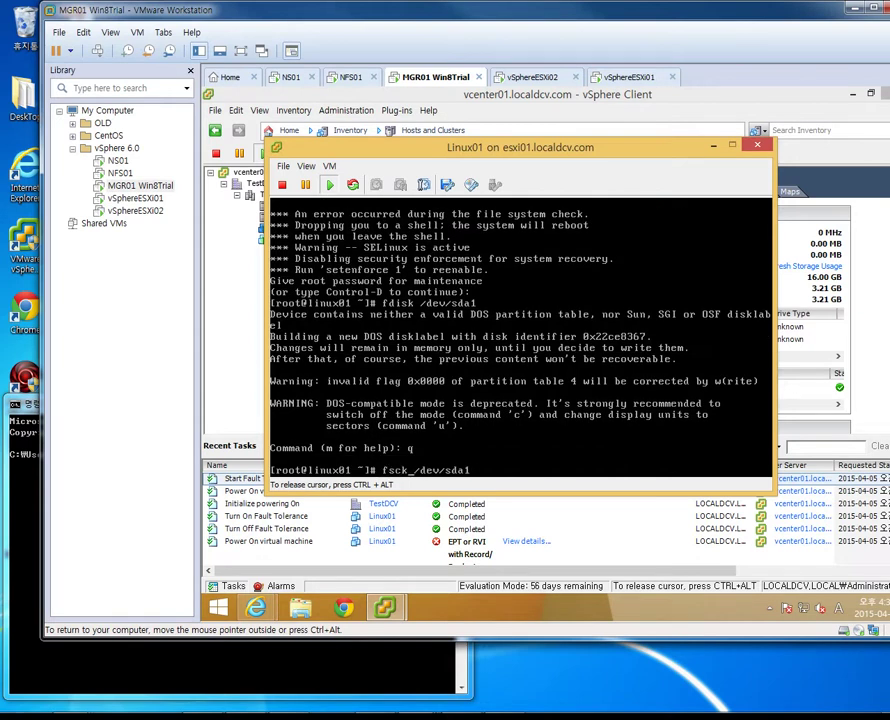
{"action": "type", "text": "-y"}
{"action": "key", "text": "Return"}
{"action": "key", "text": "Up"}
{"action": "key", "text": "Return"}
{"action": "key", "text": "Up"}
{"action": "key", "text": "Return"}
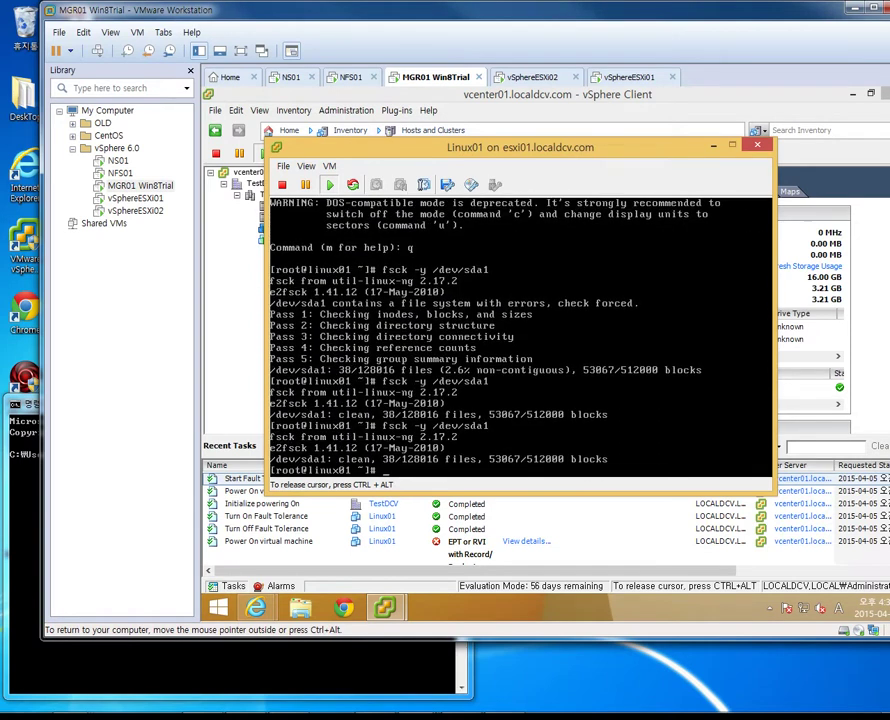
{"action": "type", "text": "shutdown -r now"}
{"action": "key", "text": "Return"}
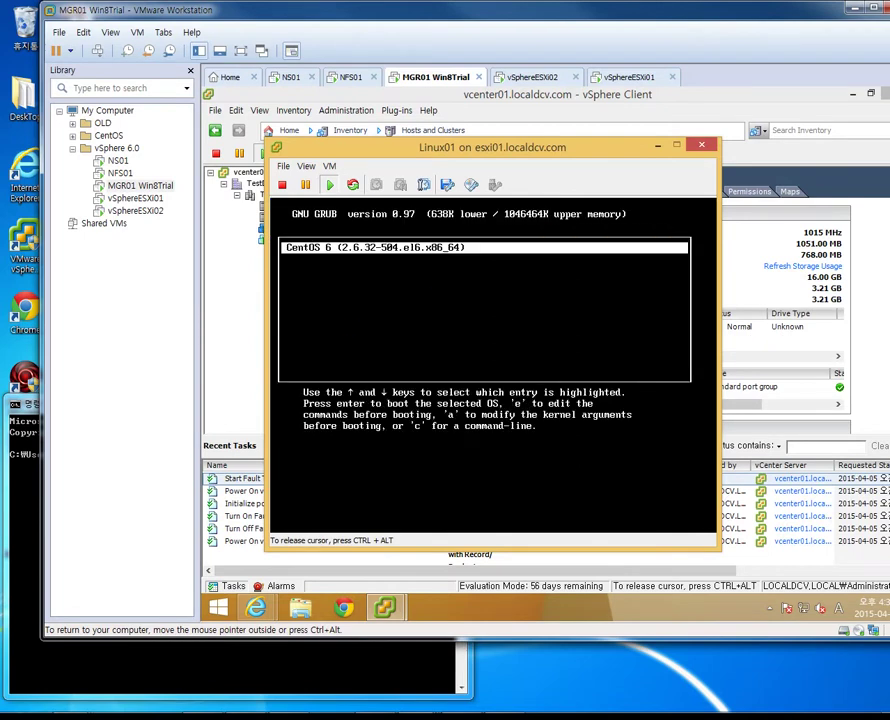
Boot the CentOS 6 GRUB entry and bring Linux01's console back to the front
{"action": "key", "text": "Return"}
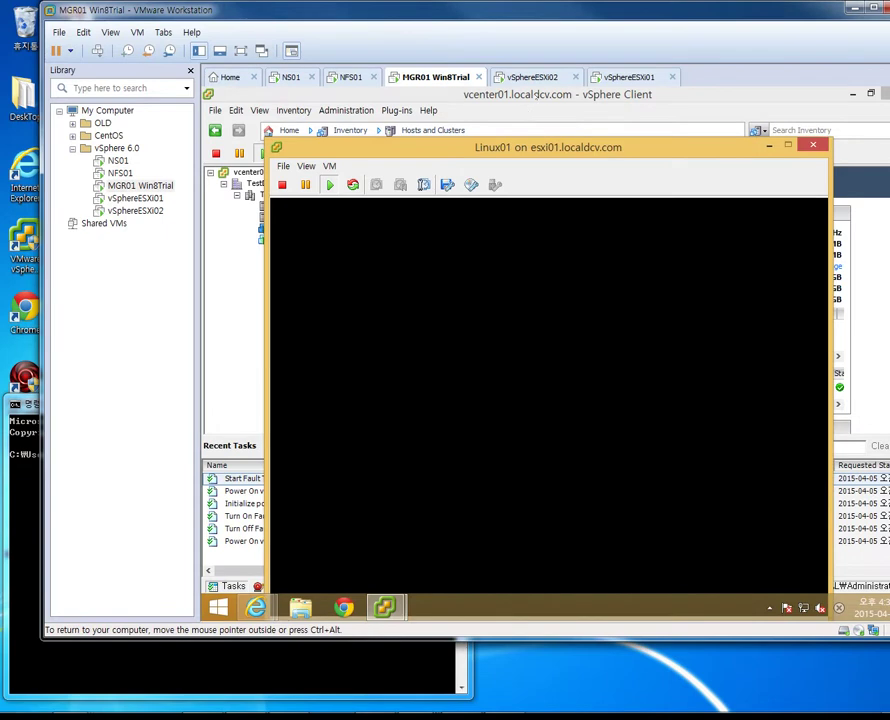
{"action": "left_click", "coordinate": [345, 94]}
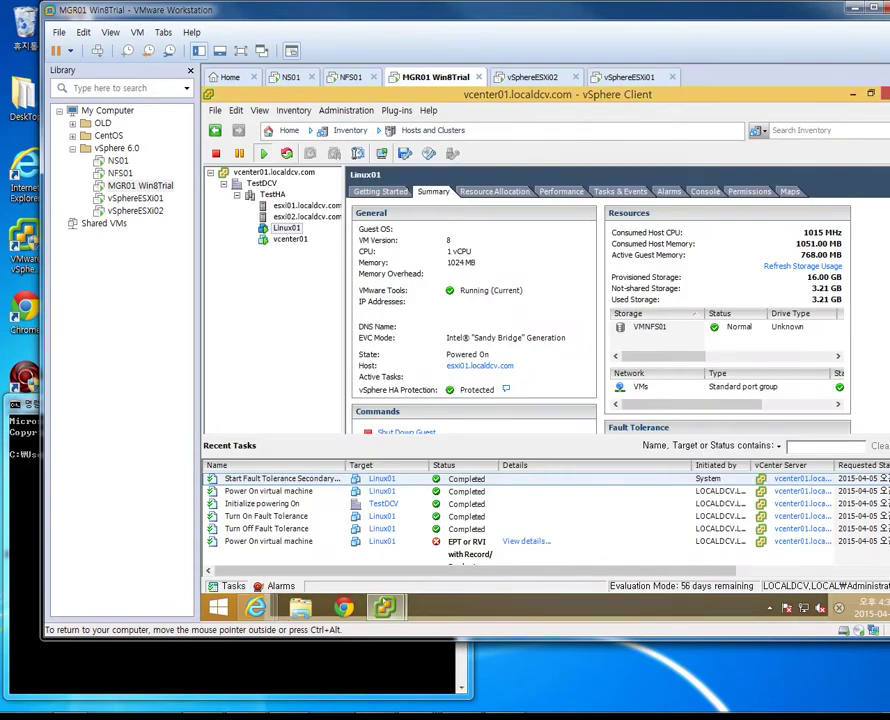
{"action": "mouse_move", "coordinate": [384, 607]}
{"action": "left_click", "coordinate": [466, 520]}
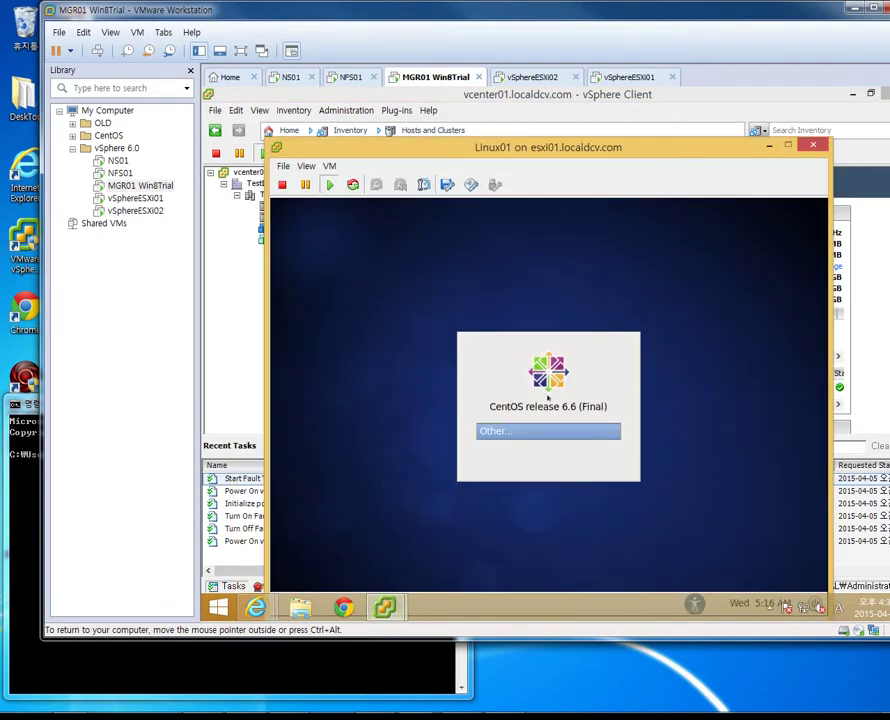
Log in as root through Other..., entering the root password
{"action": "key", "text": "Return"}
{"action": "type", "text": "root"}
{"action": "key", "text": "Return"}
{"action": "type", "text": "VMware1!"}
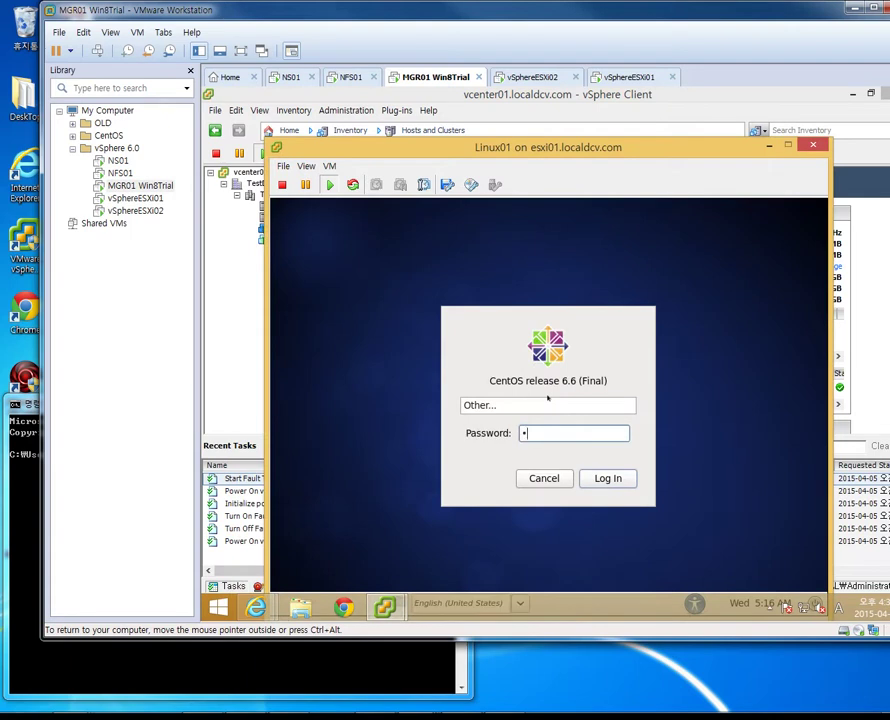
{"action": "key", "text": "Return"}
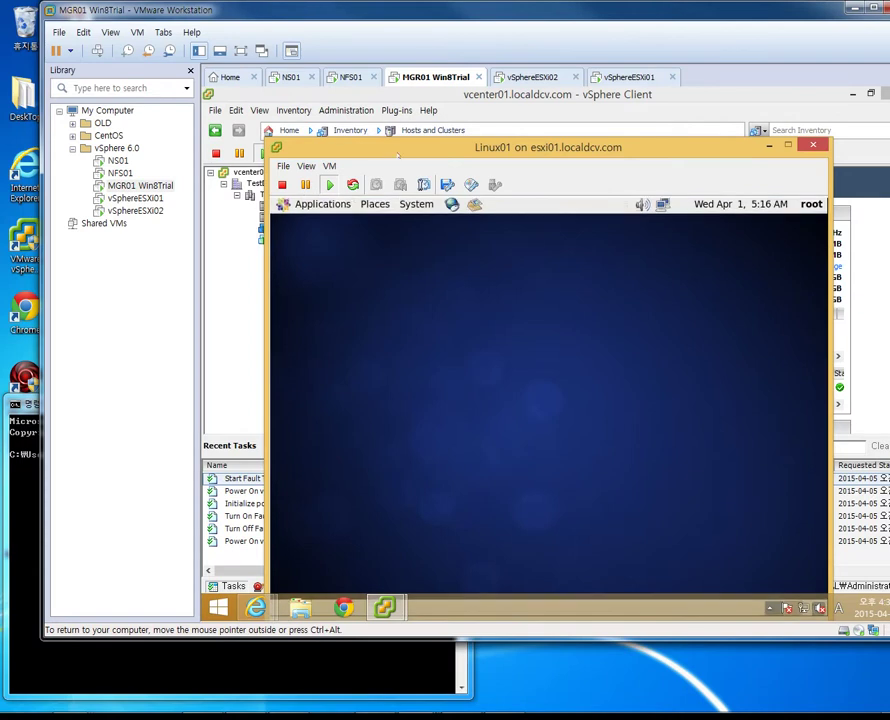
{"action": "left_click", "coordinate": [322, 205]}
Launch the guest Terminal, run df -h, then return to Linux01's summary in the client
{"action": "mouse_move", "coordinate": [318, 245]}
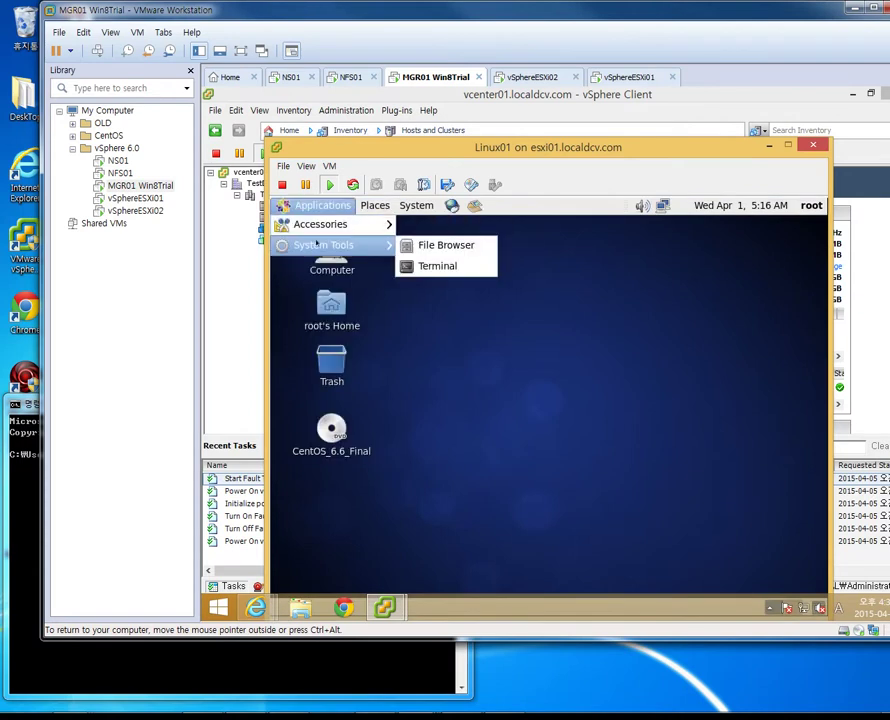
{"action": "left_click", "coordinate": [436, 265]}
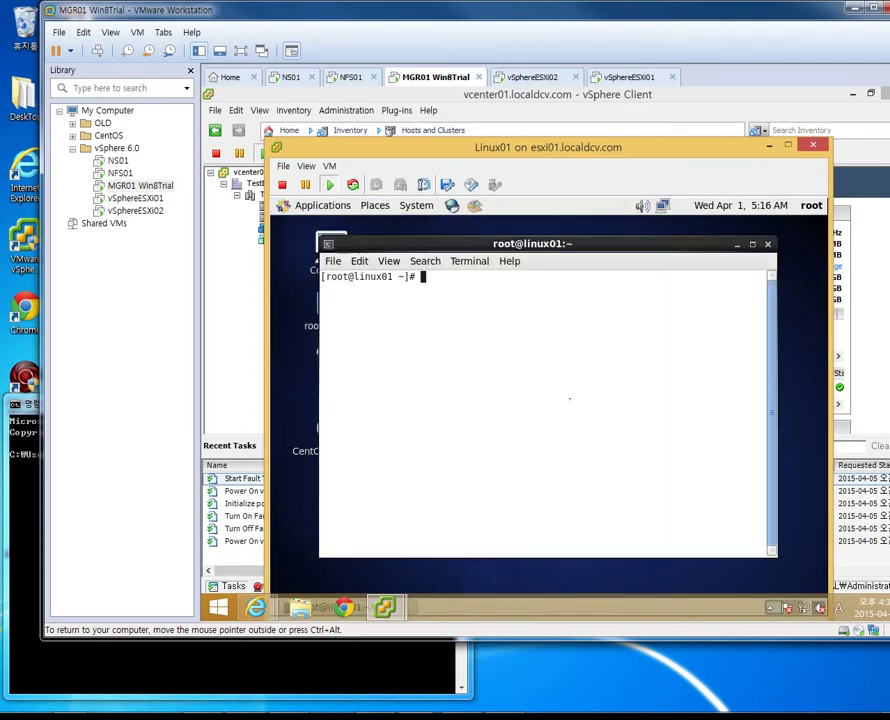
{"action": "type", "text": "df -h"}
{"action": "key", "text": "Return"}
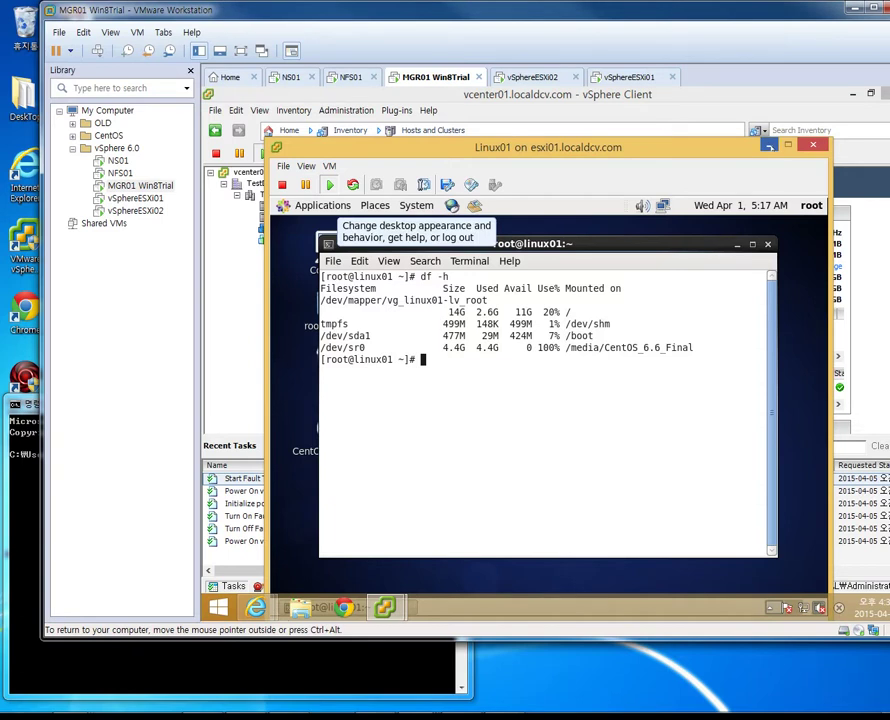
{"action": "left_click", "coordinate": [769, 146]}
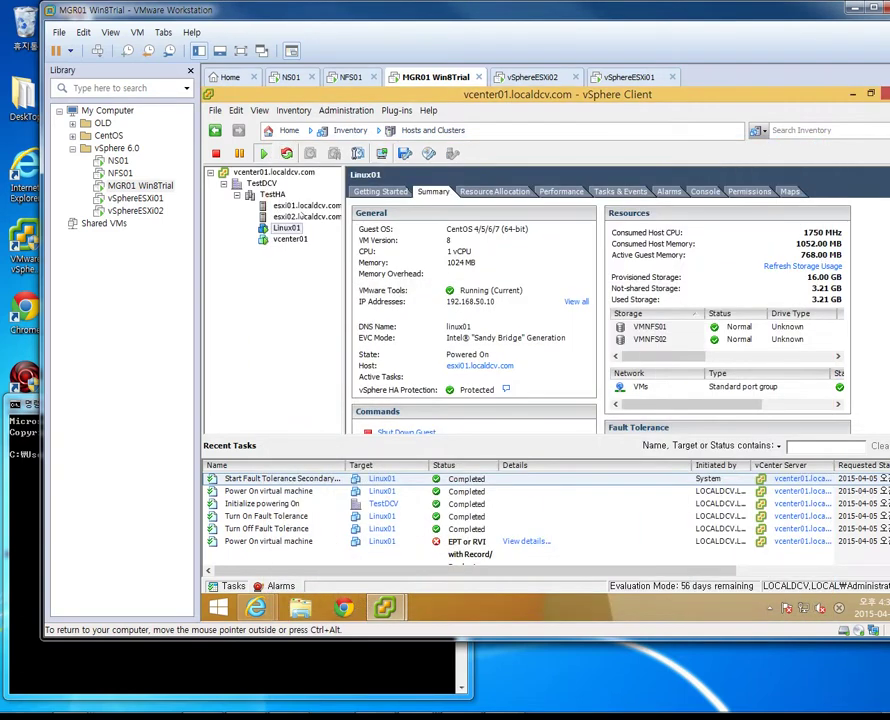
Check the VM lists on esxi01 and esxi02, then restore Linux01's console terminal
{"action": "left_click", "coordinate": [302, 205]}
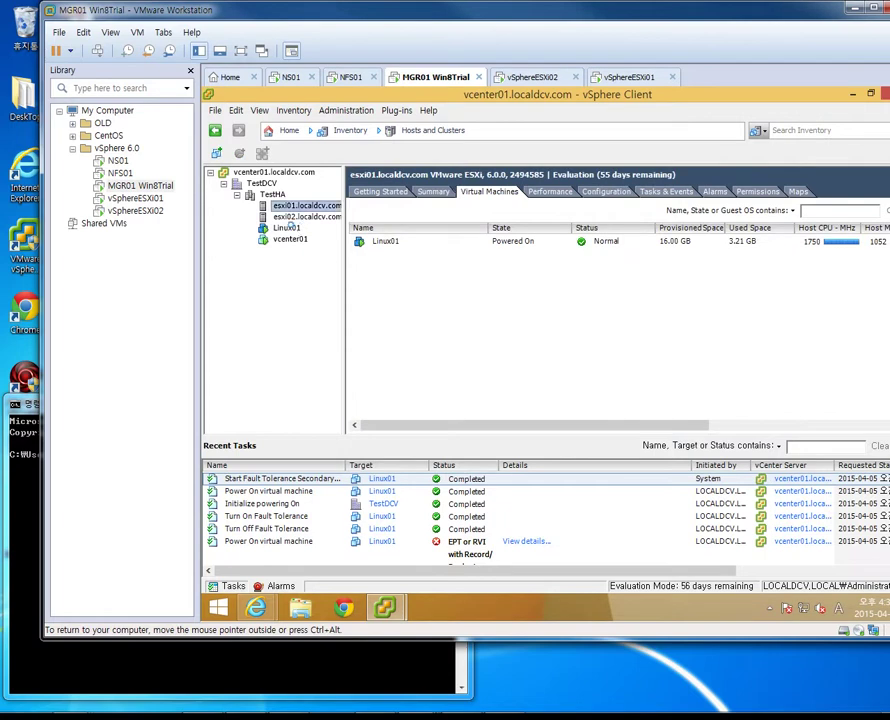
{"action": "left_click", "coordinate": [286, 228]}
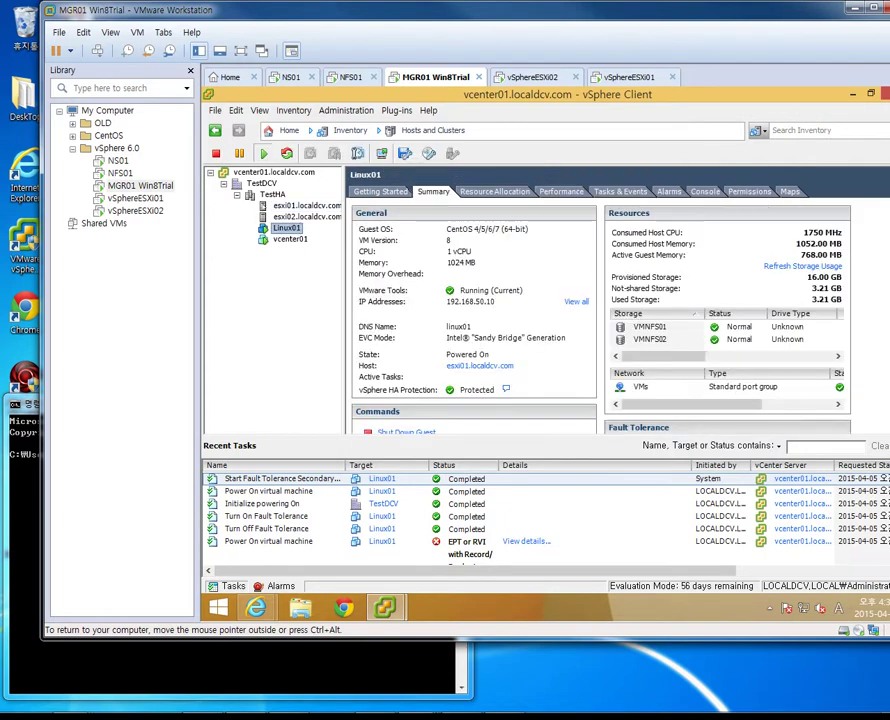
{"action": "left_click", "coordinate": [303, 205]}
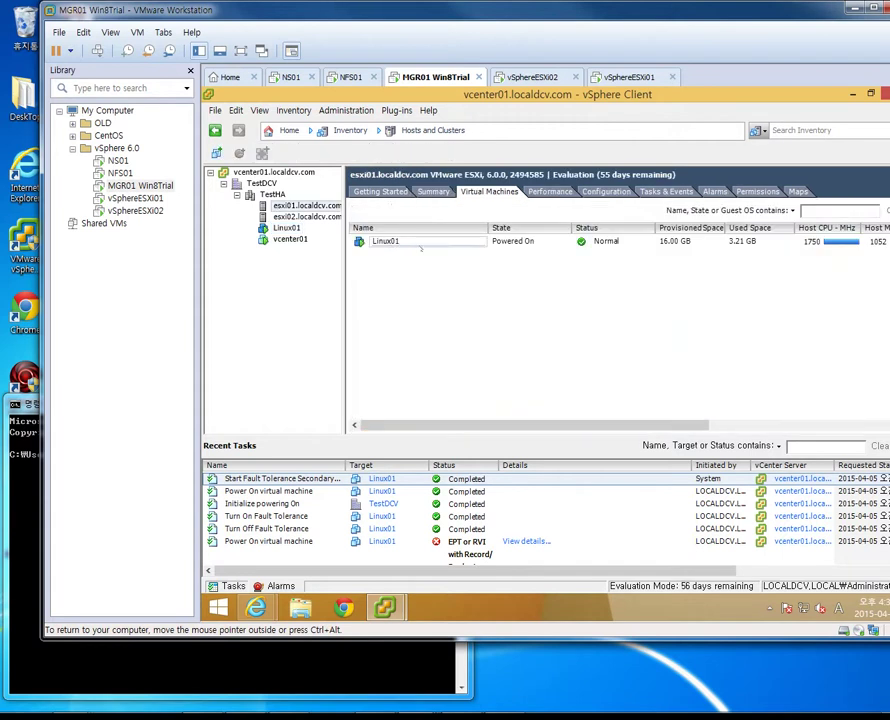
{"action": "left_click", "coordinate": [408, 242]}
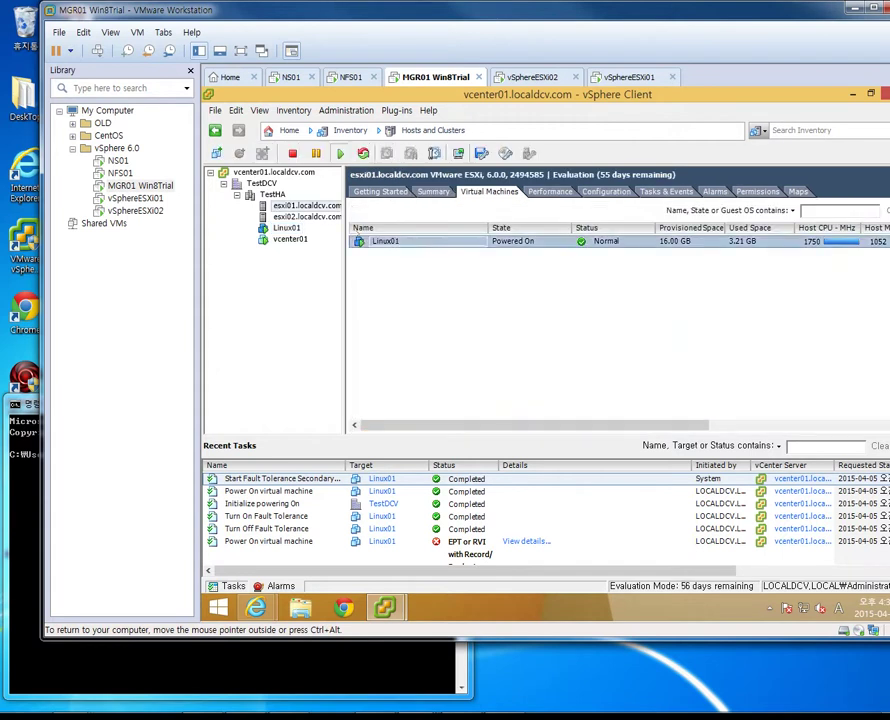
{"action": "left_click", "coordinate": [308, 217]}
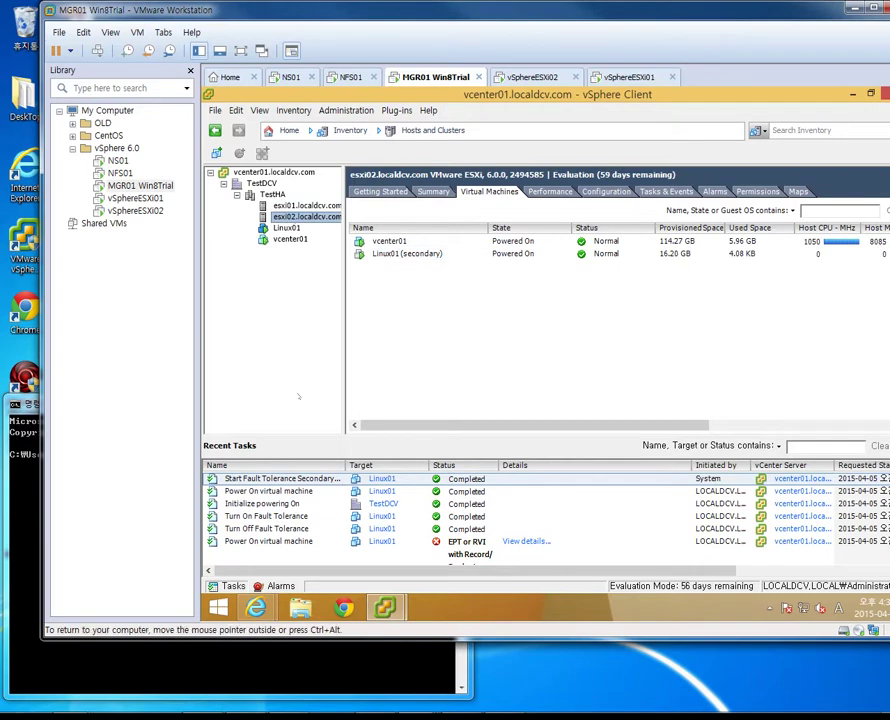
{"action": "mouse_move", "coordinate": [385, 607]}
{"action": "left_click", "coordinate": [464, 528]}
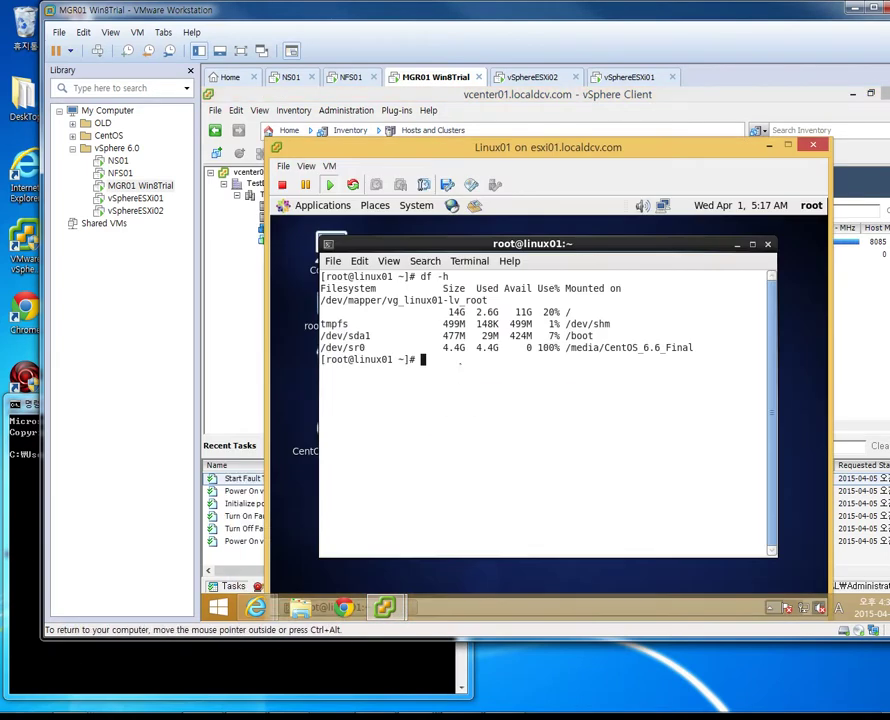
Run ifconfig eth0 in the guest terminal to show its network details
{"action": "key", "text": "Return"}
{"action": "type", "text": "ifconfgi"}
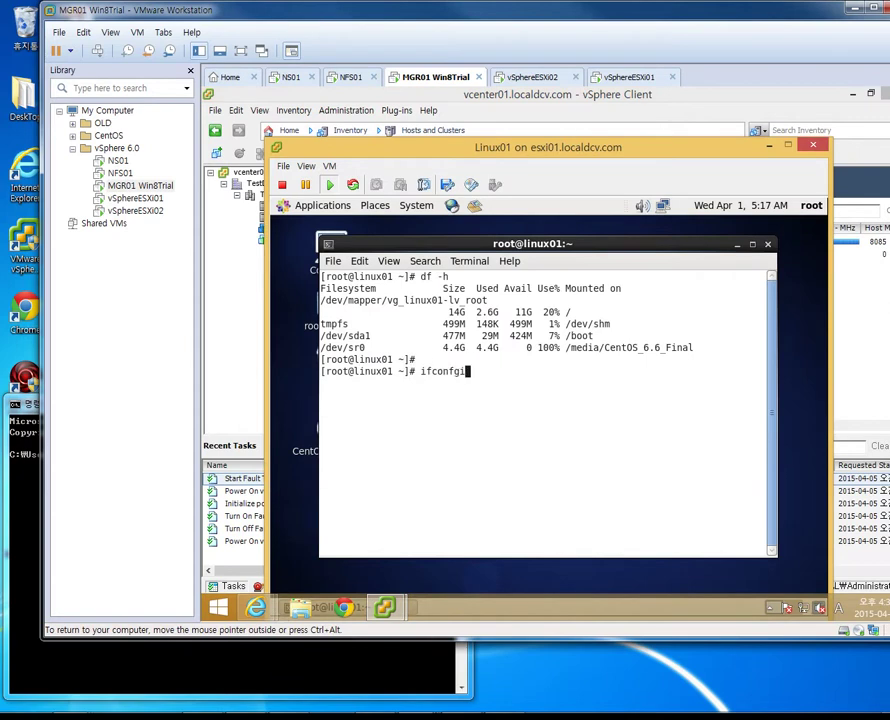
{"action": "key", "text": "BackSpace"}
{"action": "key", "text": "BackSpace"}
{"action": "key", "text": "BackSpace"}
{"action": "type", "text": "ig eth"}
{"action": "key", "text": "Return"}
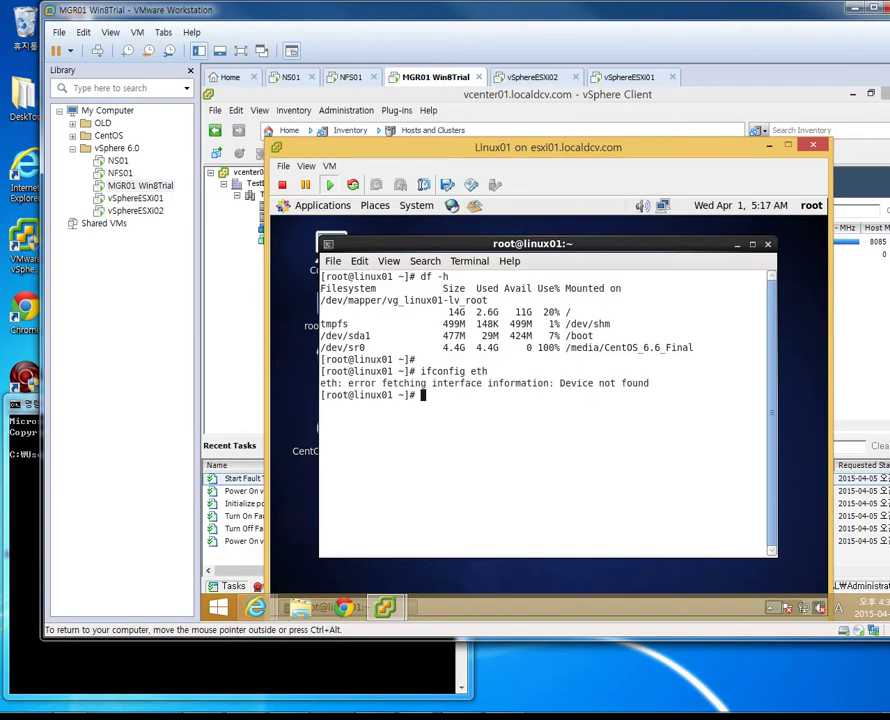
{"action": "key", "text": "Up"}
{"action": "type", "text": "0"}
{"action": "key", "text": "Return"}
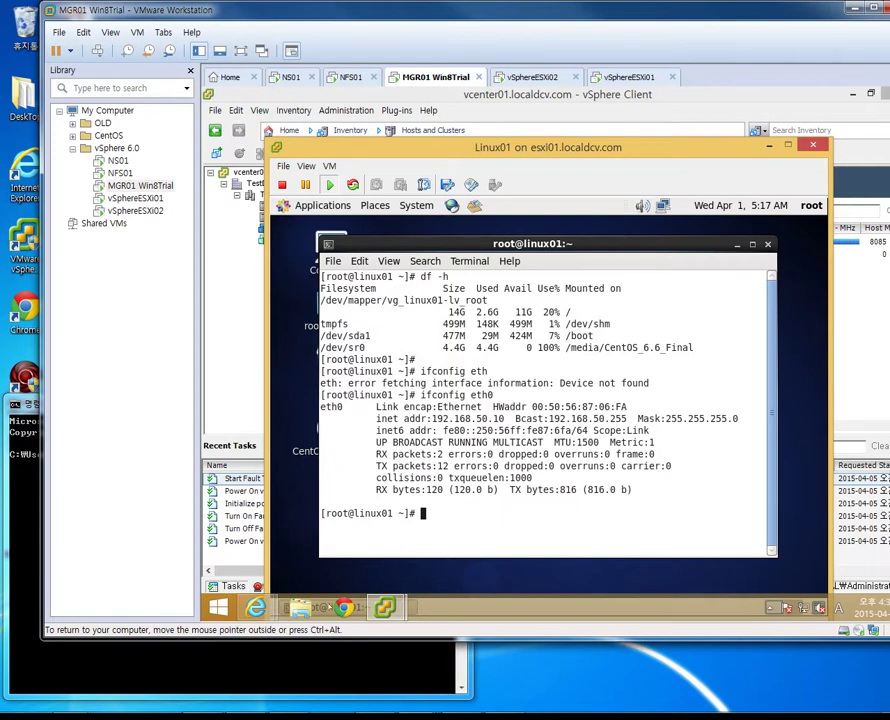
Start ping -t 192.168.50.10 in the host Command Prompt, then open the Virtual Network Editor
{"action": "left_click", "coordinate": [70, 676]}
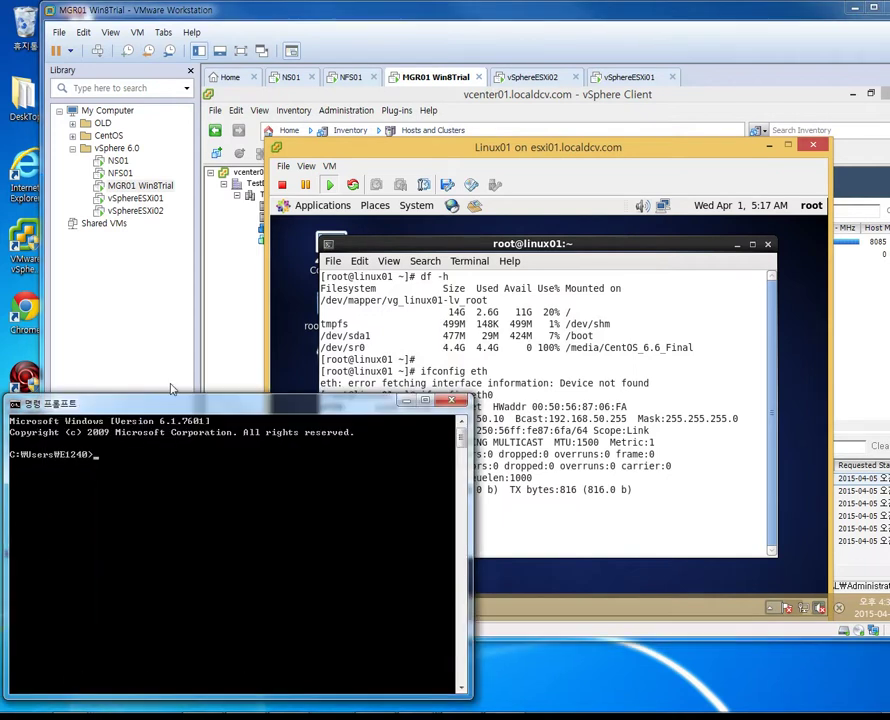
{"action": "left_click_drag", "start_coordinate": [176, 404], "coordinate": [242, 504]}
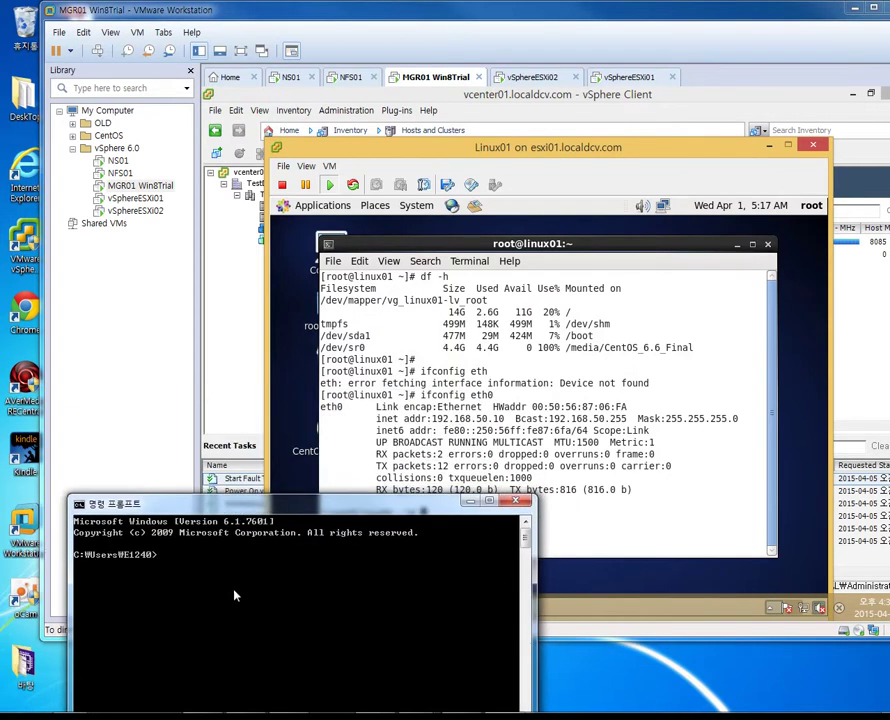
{"action": "type", "text": "ping -t 192.168.50.10"}
{"action": "key", "text": "Return"}
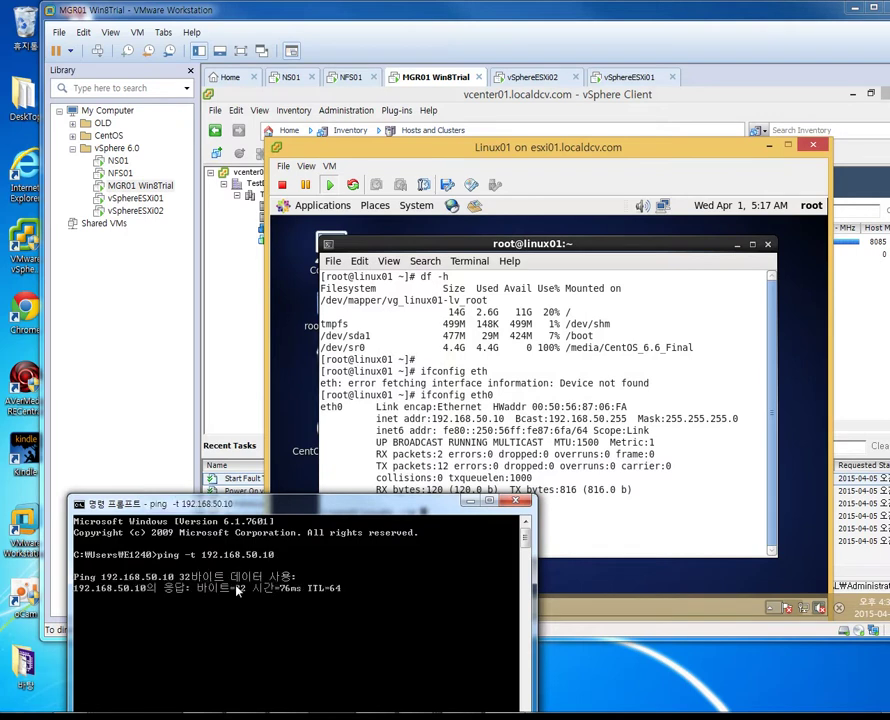
{"action": "left_click_drag", "start_coordinate": [228, 510], "coordinate": [169, 420]}
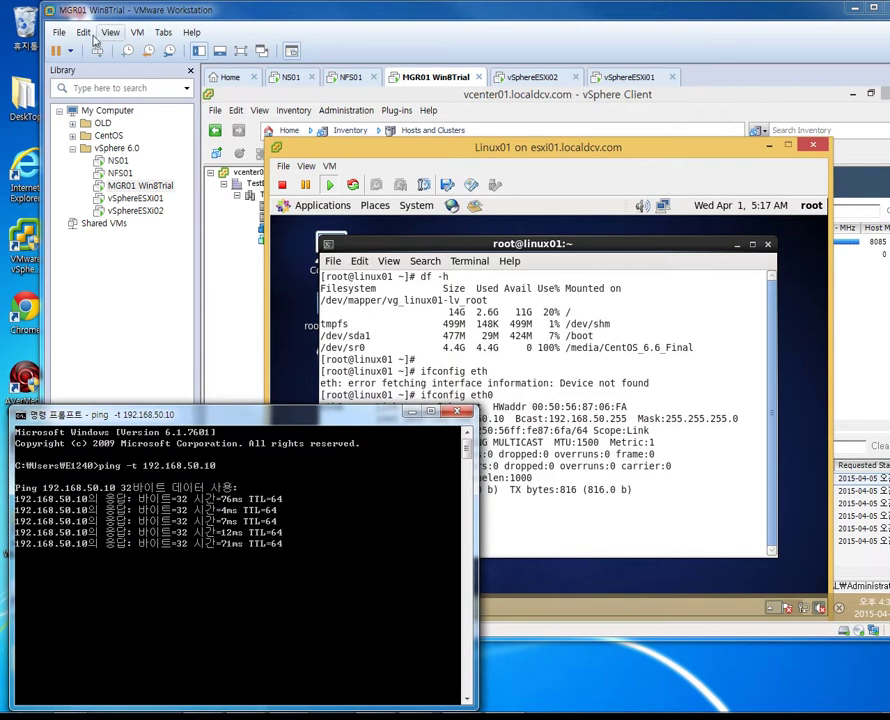
{"action": "left_click", "coordinate": [83, 32]}
{"action": "left_click", "coordinate": [112, 98]}
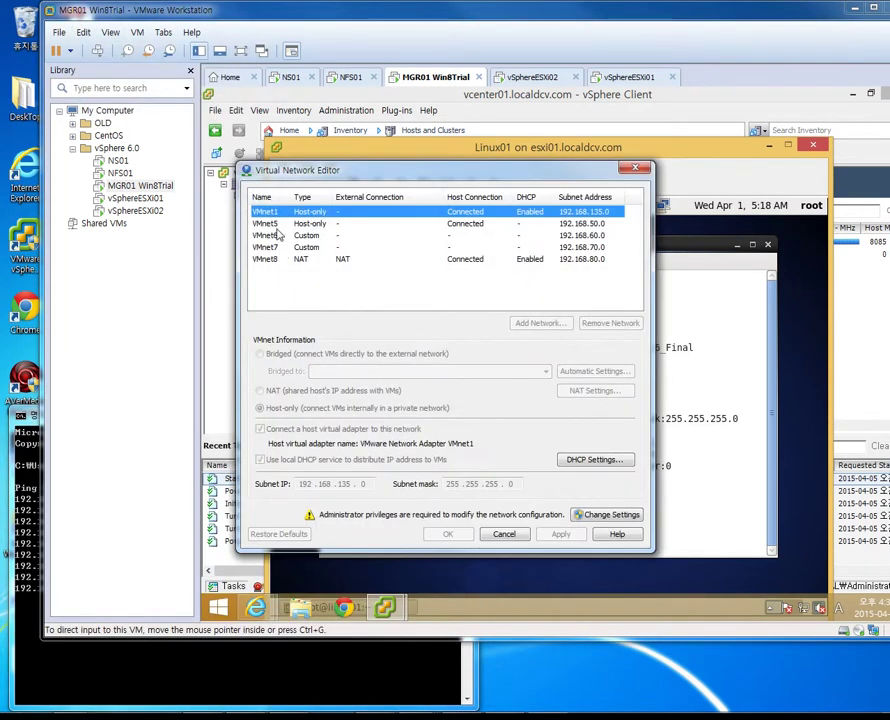
Review VMnet5's settings, close the editor, shorten the window, and close the Linux01 console
{"action": "left_click", "coordinate": [415, 223]}
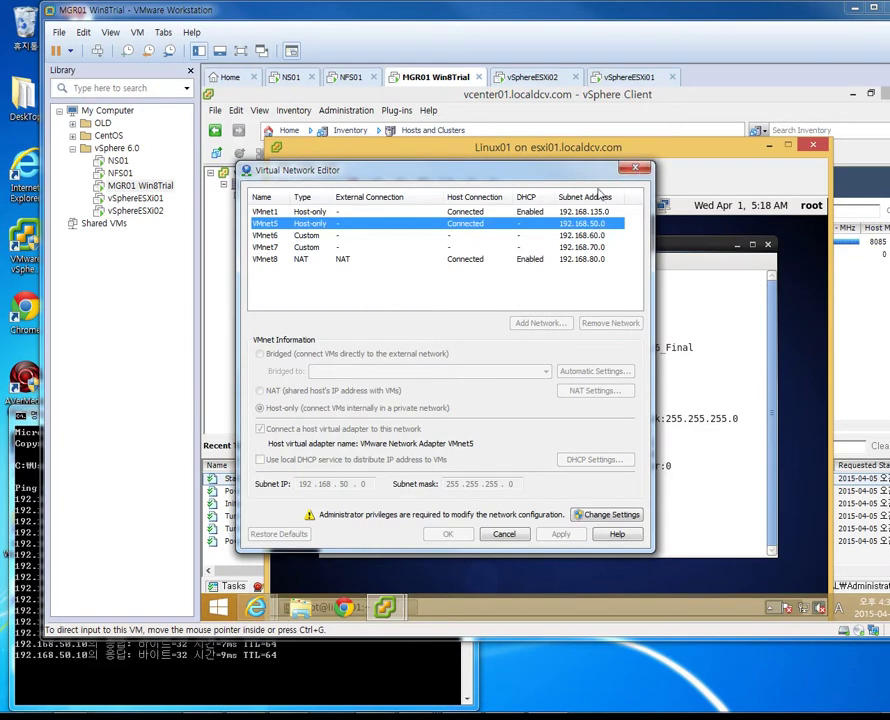
{"action": "left_click", "coordinate": [440, 118]}
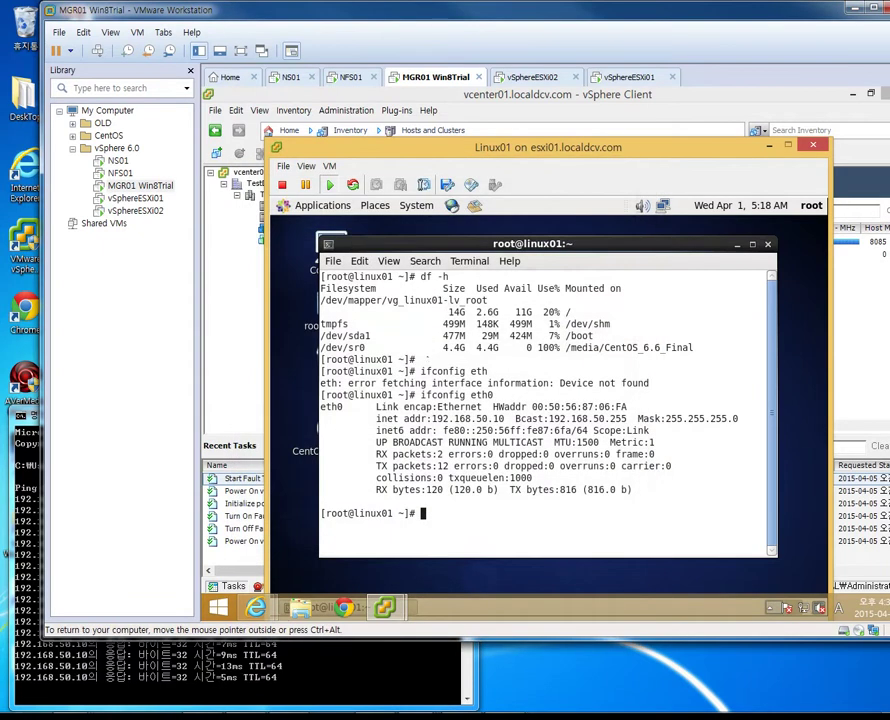
{"action": "key", "text": "ctrl+alt"}
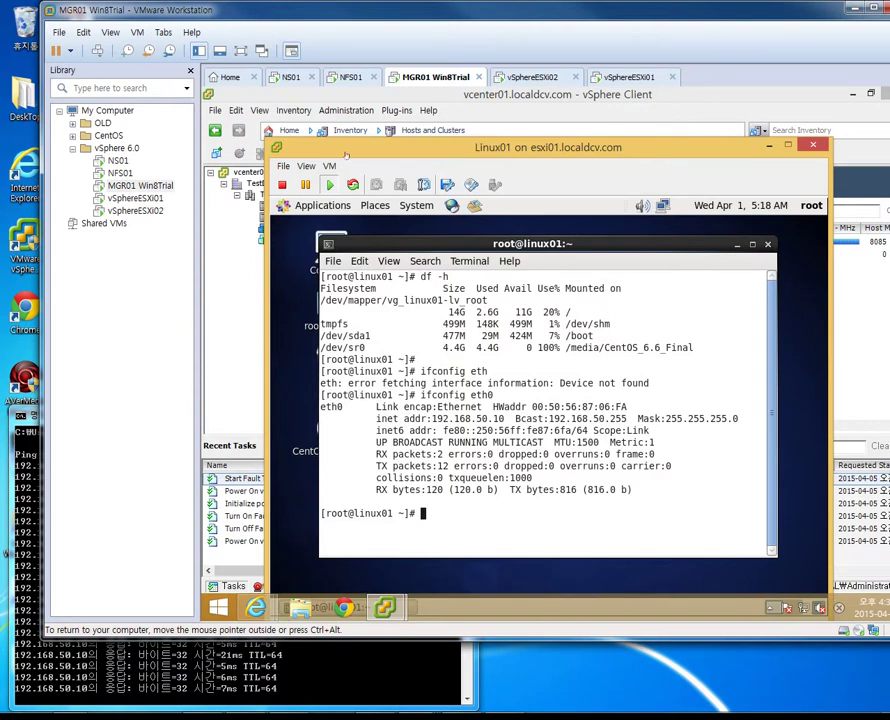
{"action": "mouse_move", "coordinate": [385, 607]}
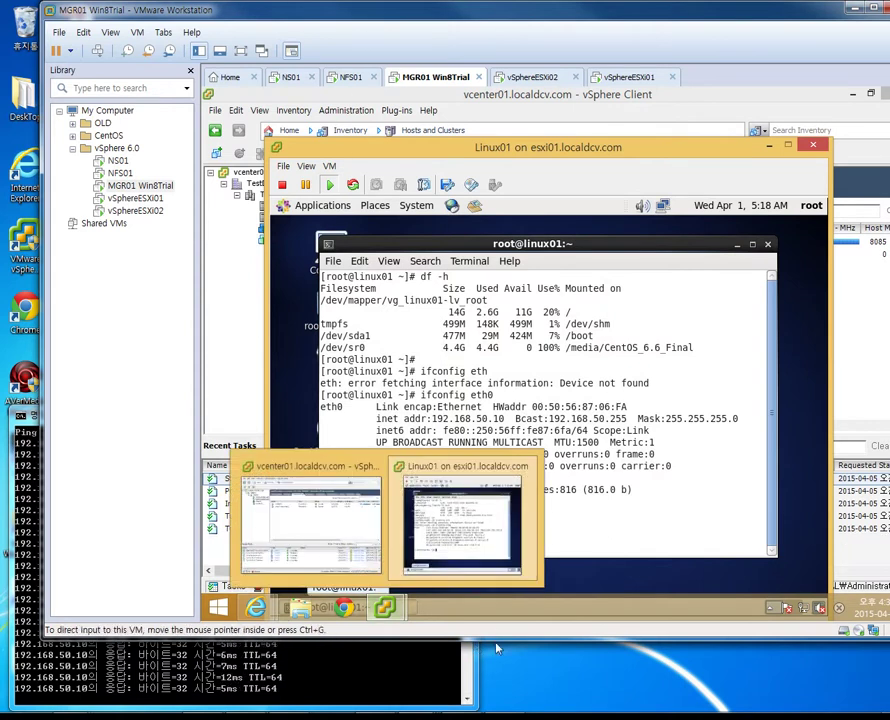
{"action": "left_click_drag", "start_coordinate": [493, 640], "coordinate": [485, 492]}
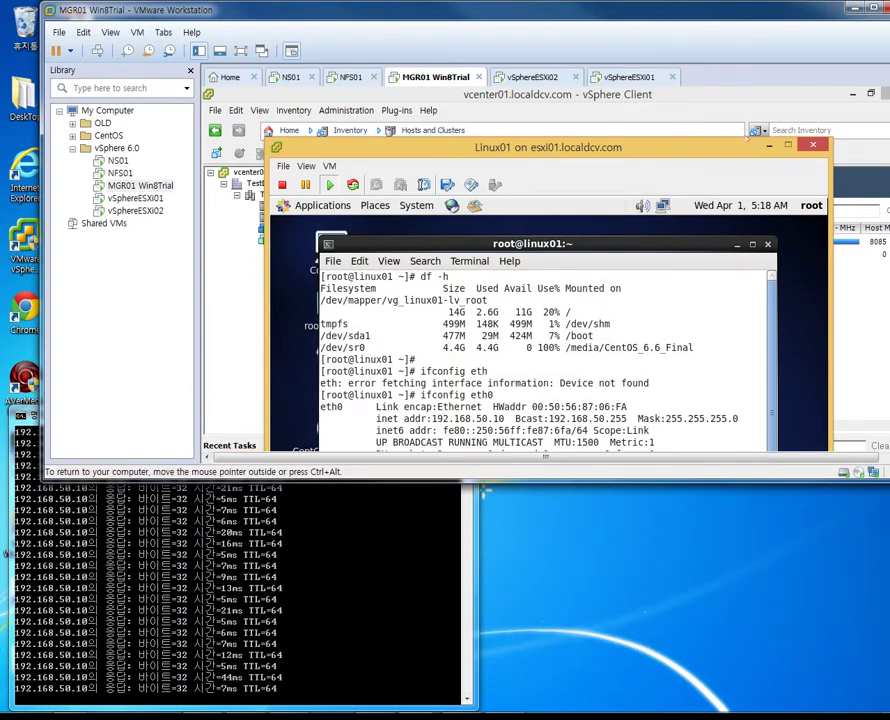
{"action": "left_click", "coordinate": [240, 290]}
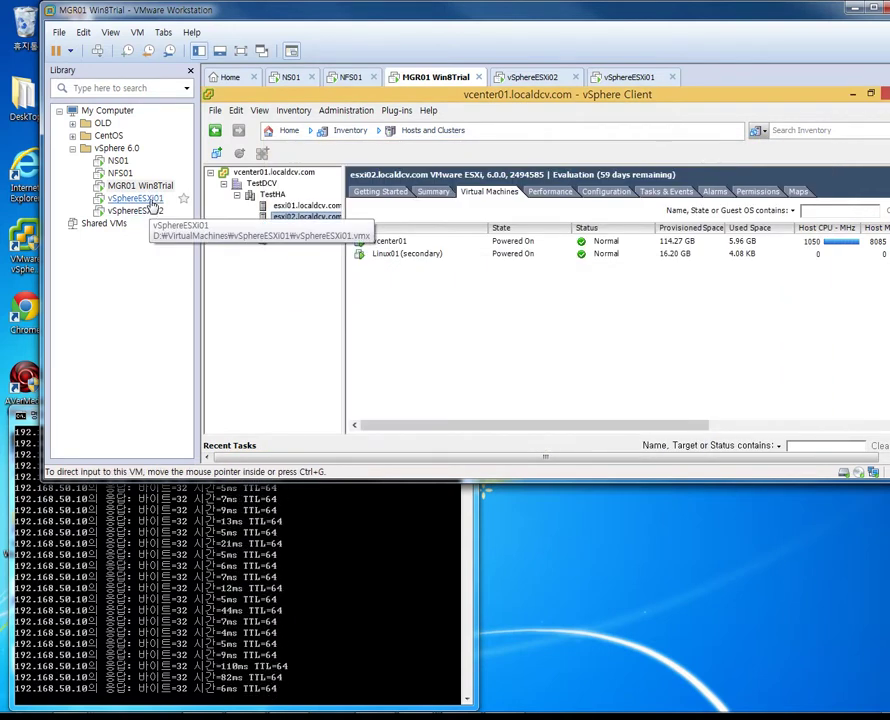
Select vSphereESXi01 in the Library and choose Power > Power Off for it
{"action": "left_click", "coordinate": [150, 201]}
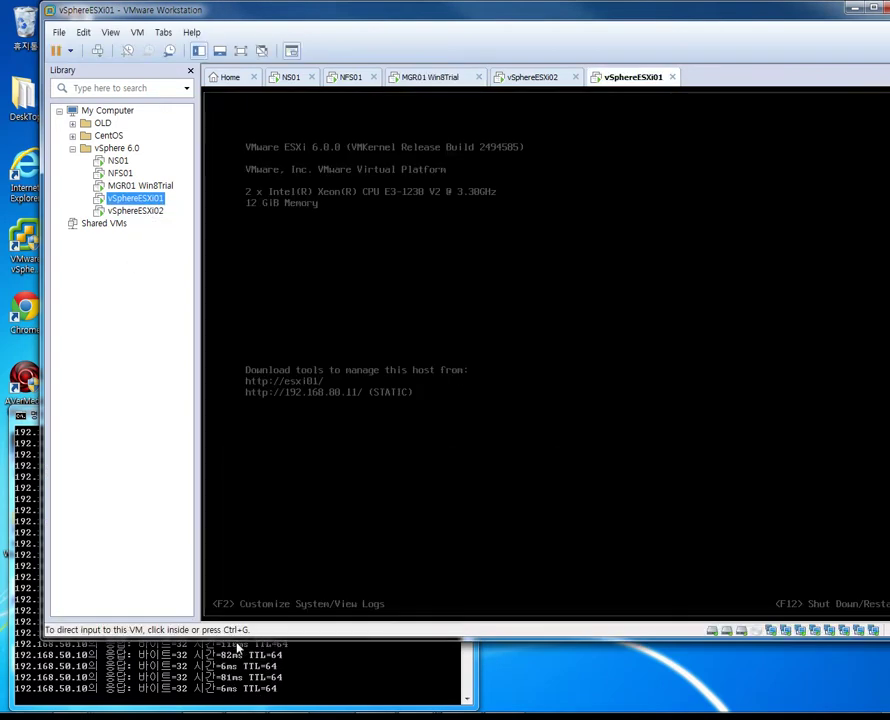
{"action": "left_click_drag", "start_coordinate": [238, 640], "coordinate": [238, 400]}
{"action": "right_click", "coordinate": [147, 201]}
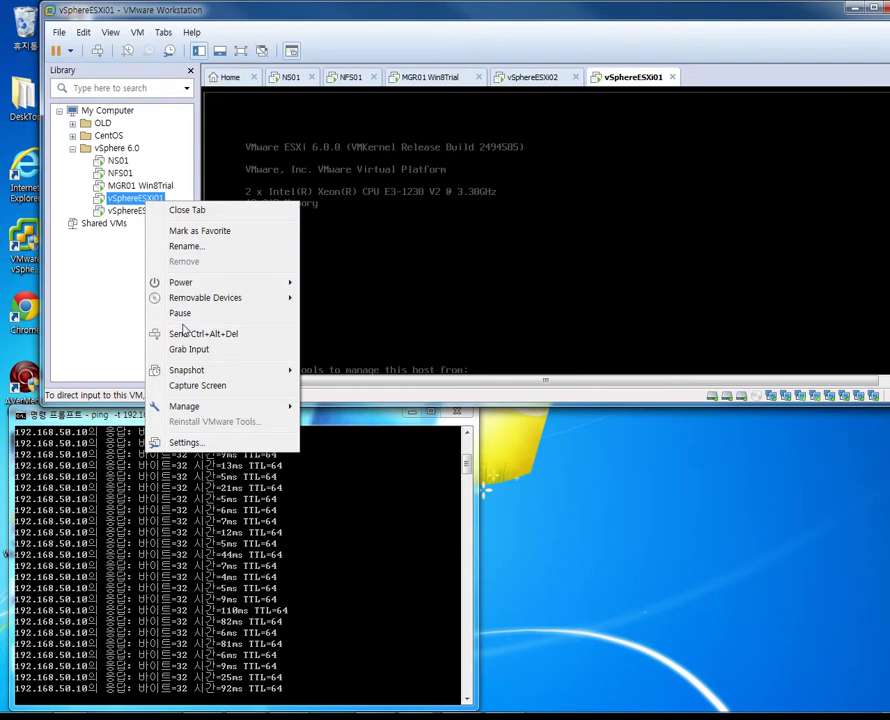
{"action": "mouse_move", "coordinate": [279, 285]}
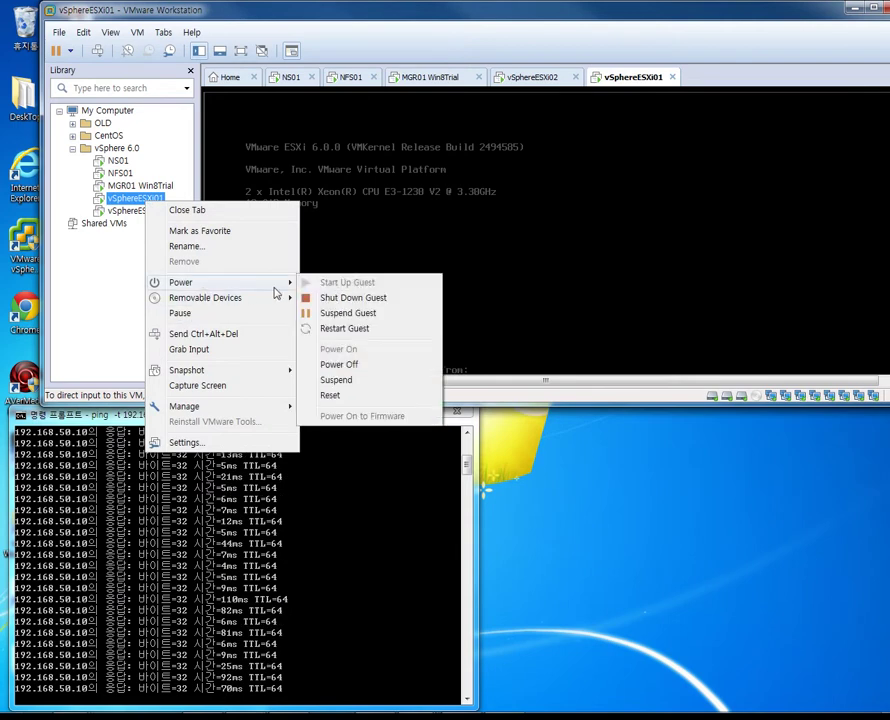
{"action": "left_click", "coordinate": [330, 366]}
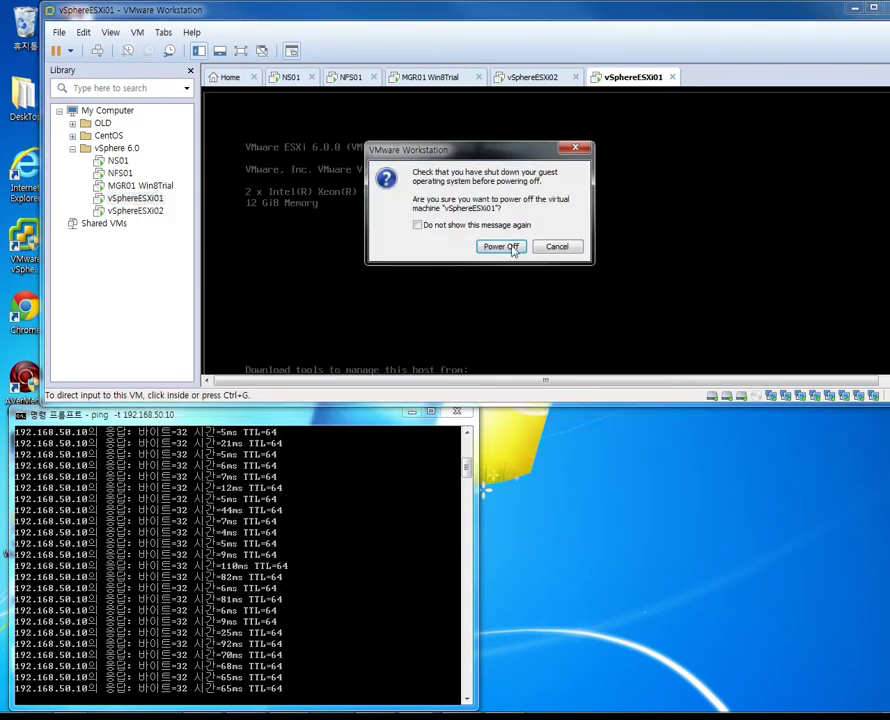
Confirm powering off vSphereESXi01, then switch back to MGR01 Win8Trial
{"action": "left_click", "coordinate": [502, 247]}
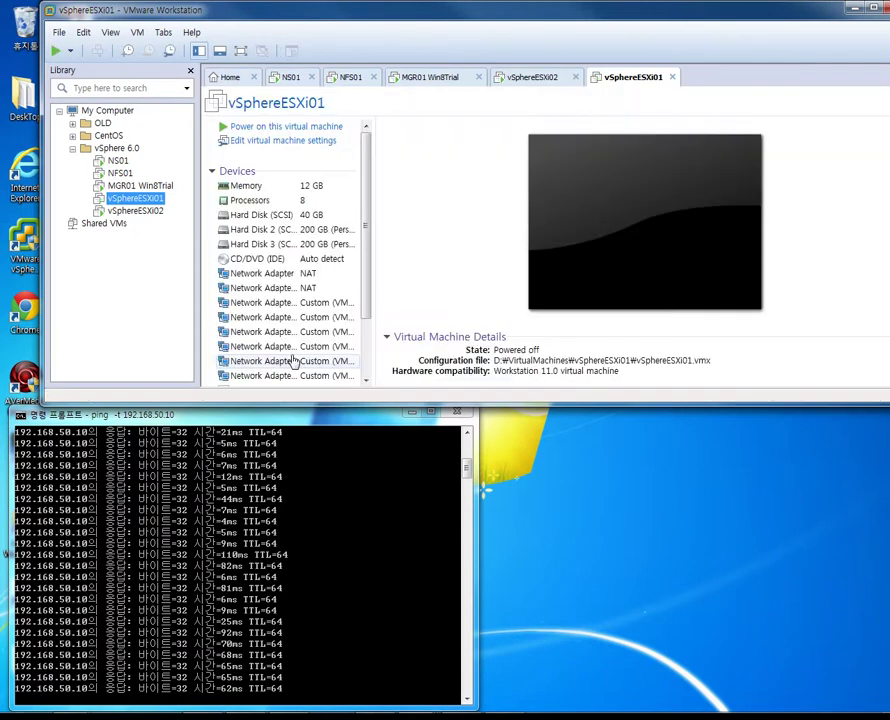
{"action": "left_click", "coordinate": [140, 187]}
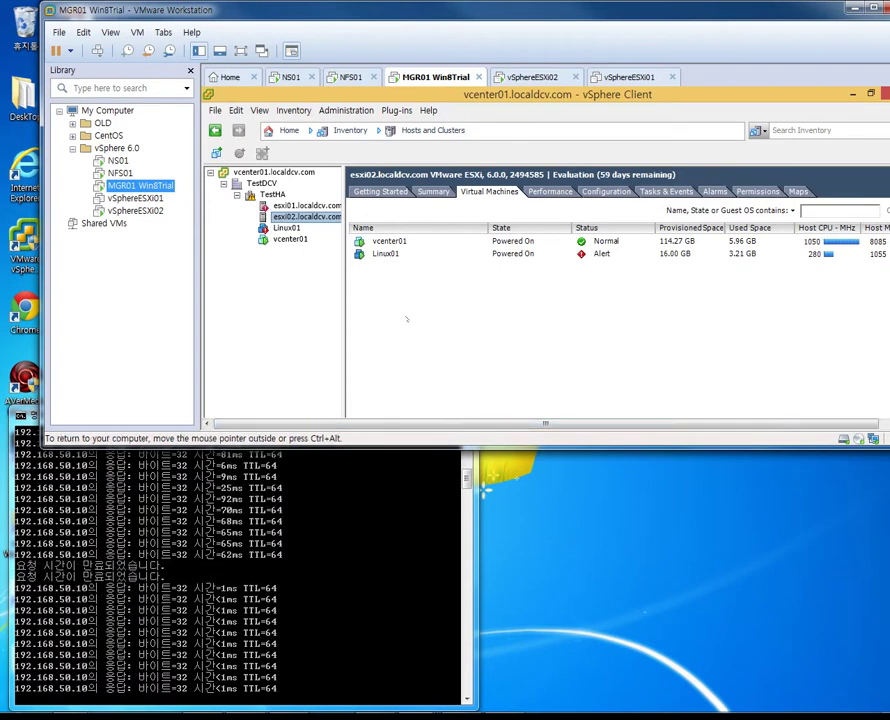
{"action": "key", "text": "Up"}
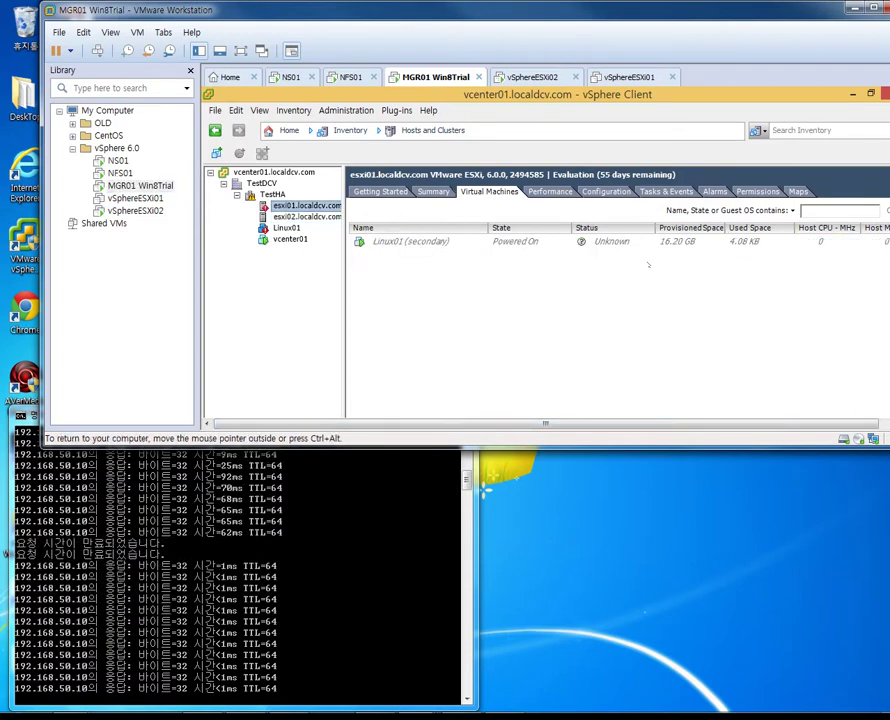
{"action": "left_click_drag", "start_coordinate": [735, 24], "coordinate": [700, 20]}
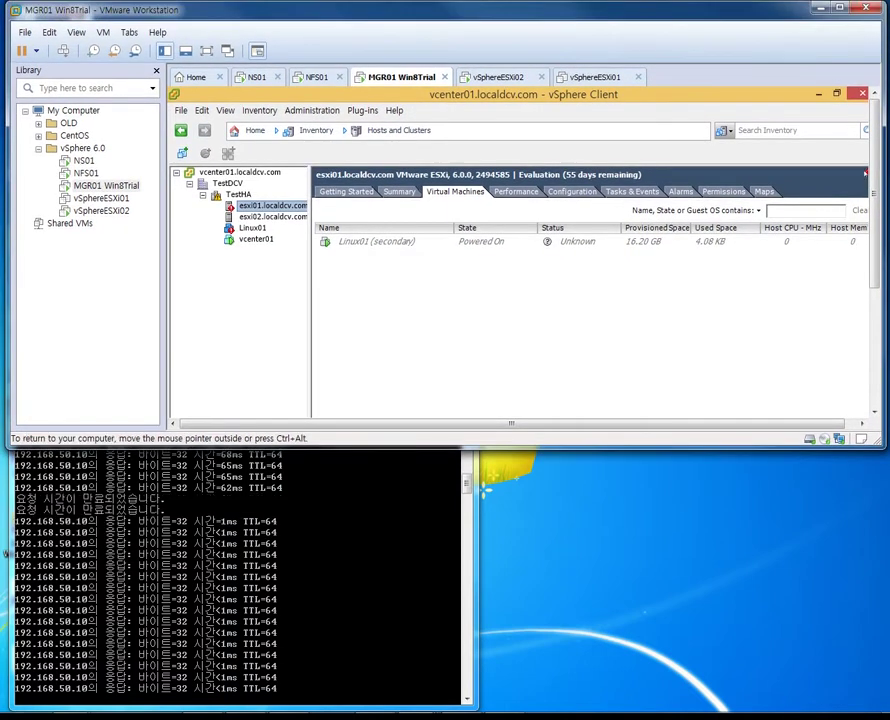
{"action": "left_click", "coordinate": [680, 191]}
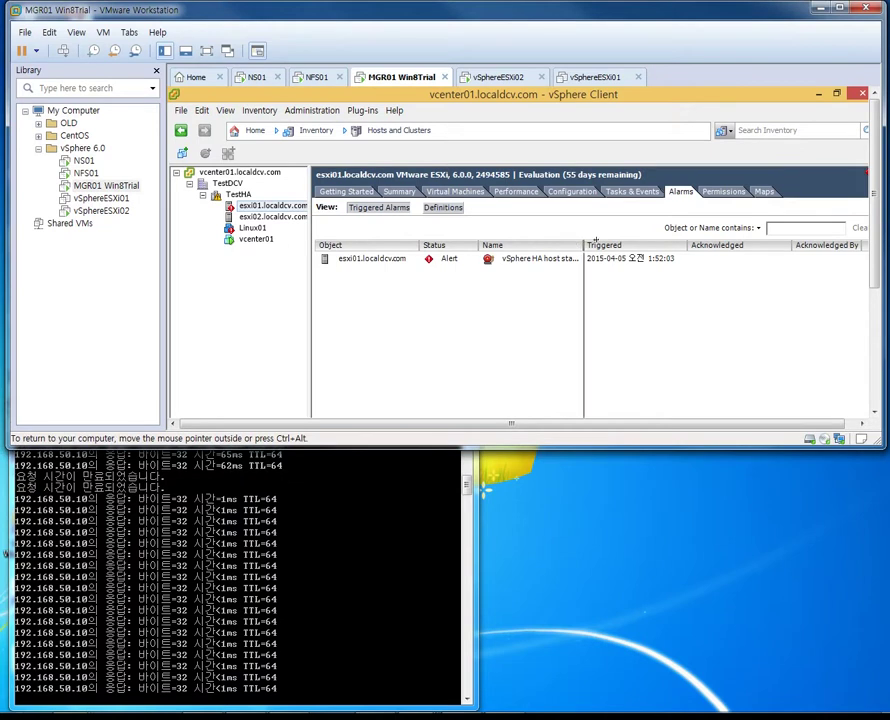
{"action": "left_click_drag", "start_coordinate": [582, 249], "coordinate": [662, 249]}
{"action": "left_click", "coordinate": [520, 258]}
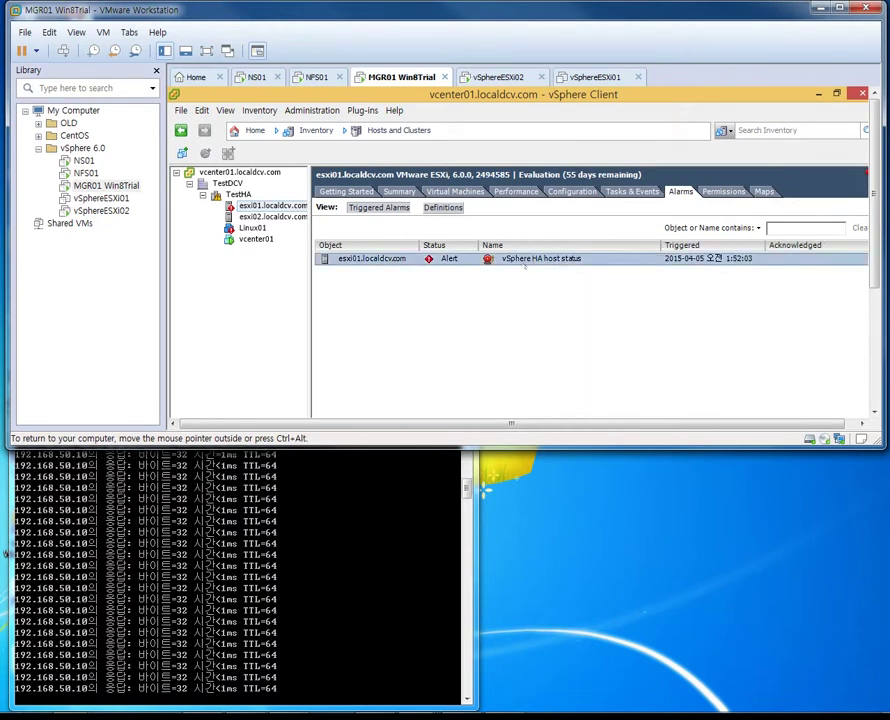
{"action": "left_click", "coordinate": [252, 227]}
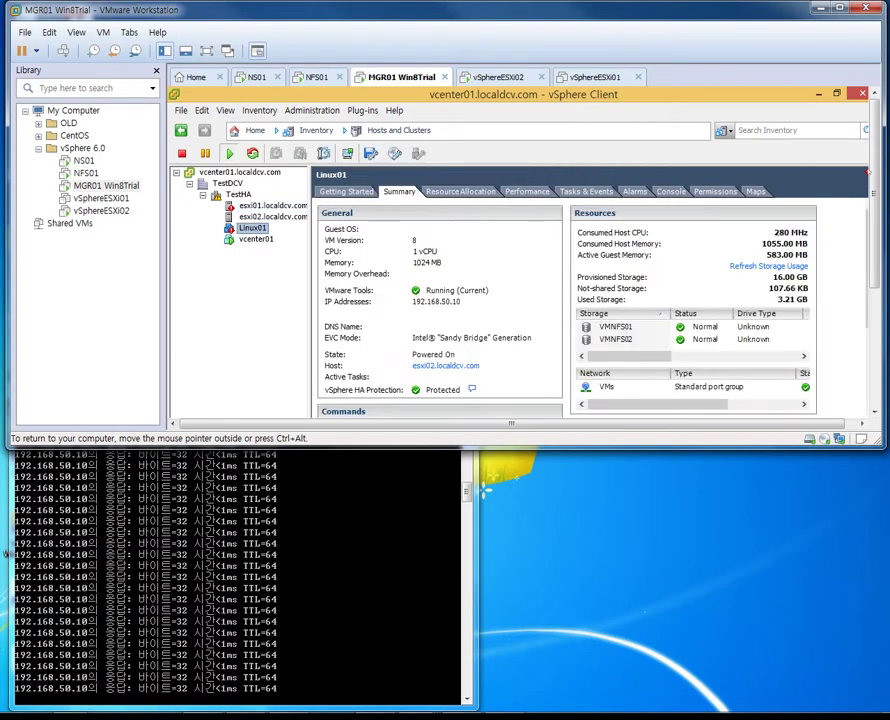
{"action": "left_click", "coordinate": [635, 191]}
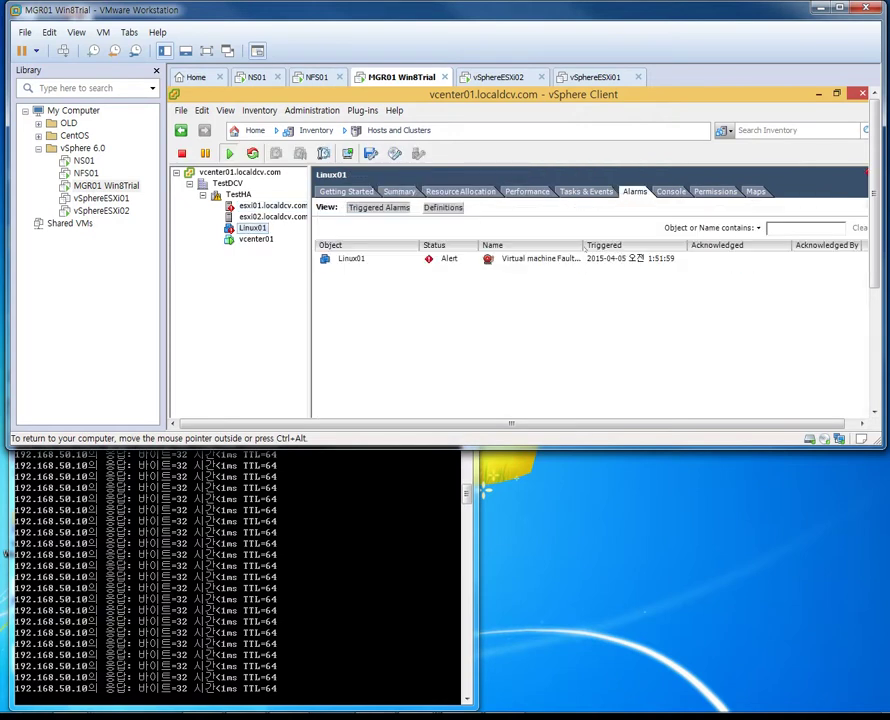
{"action": "left_click_drag", "start_coordinate": [582, 241], "coordinate": [706, 242]}
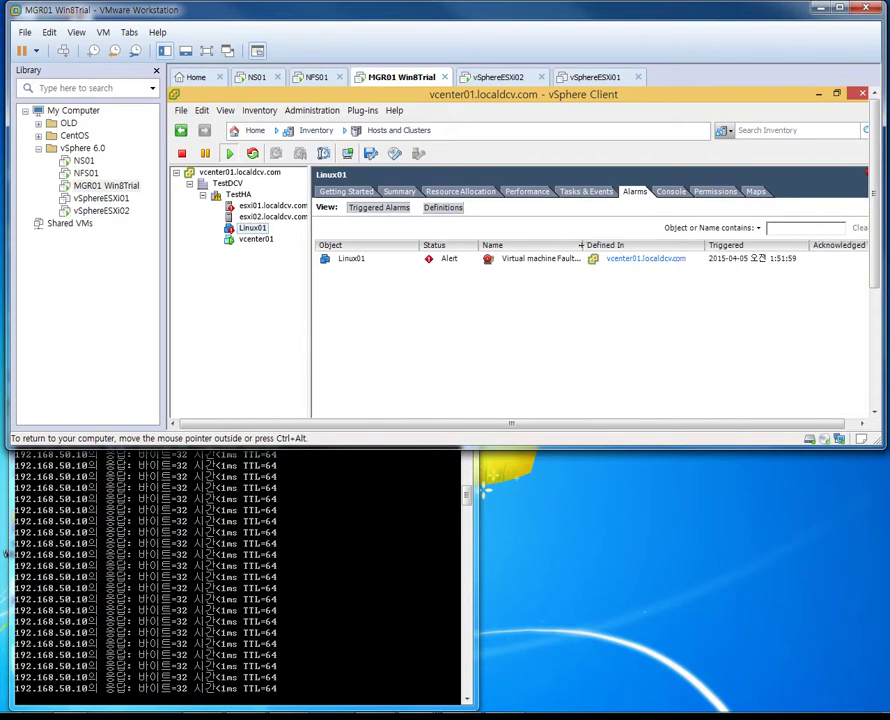
{"action": "double_click", "coordinate": [591, 244]}
{"action": "left_click", "coordinate": [575, 258]}
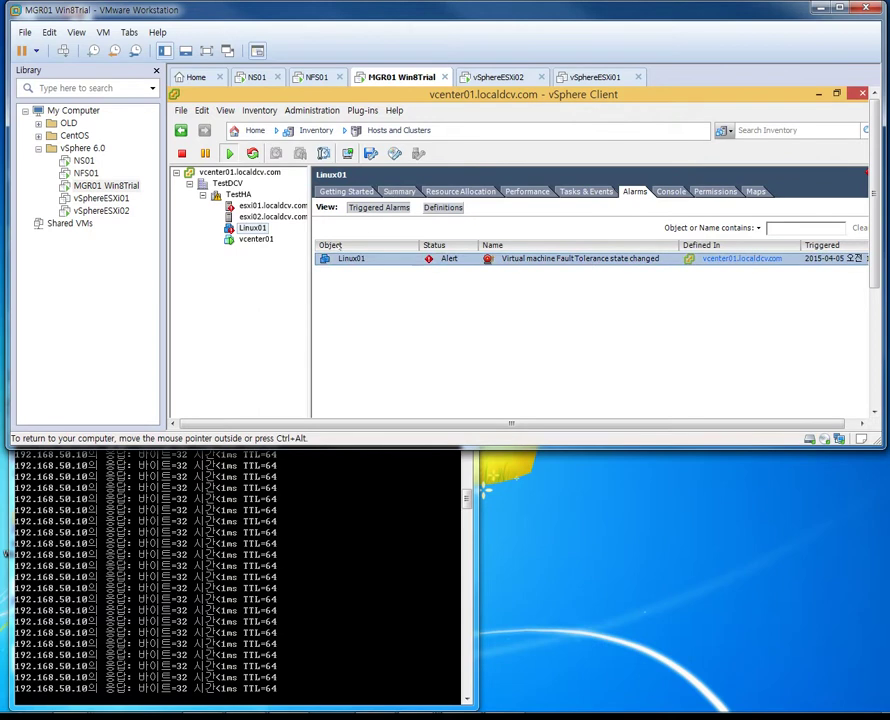
{"action": "left_click", "coordinate": [397, 191]}
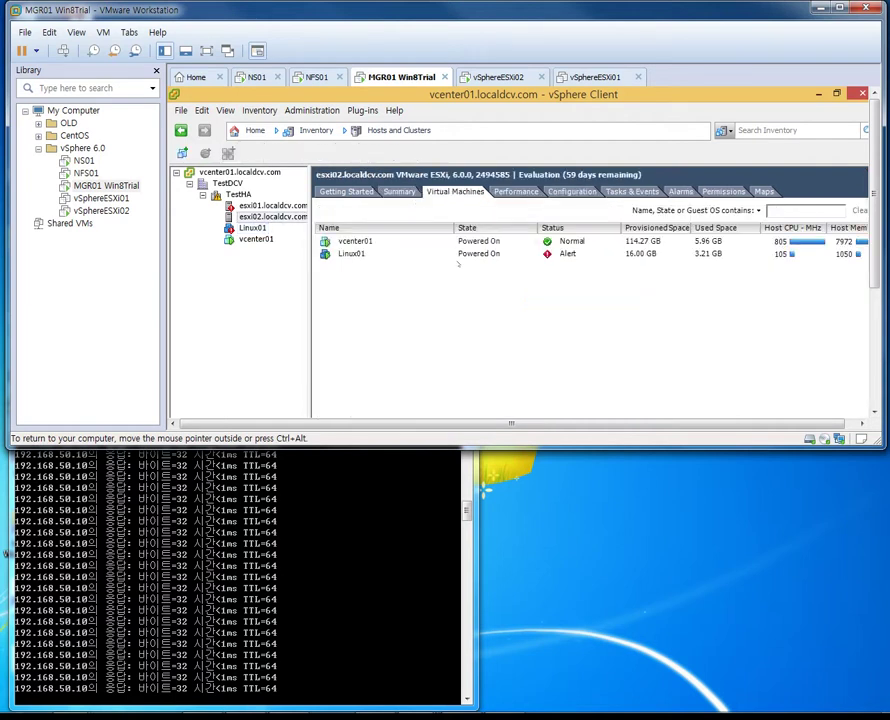
Power the vSphereESXi01 host back on in Workstation, then return to MGR01 Win8Trial
{"action": "left_click", "coordinate": [368, 253]}
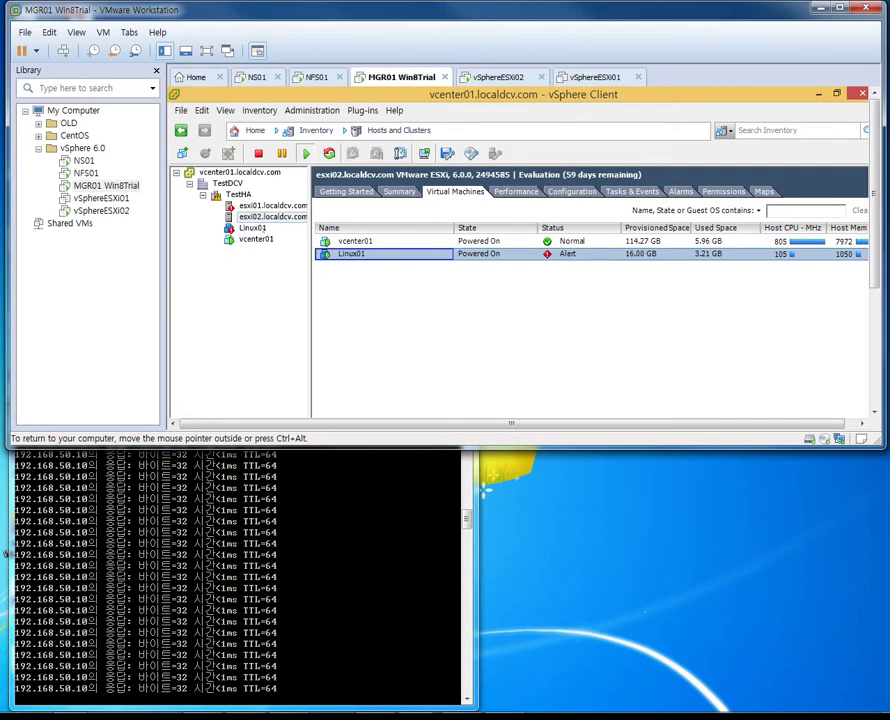
{"action": "key", "text": "ctrl+alt"}
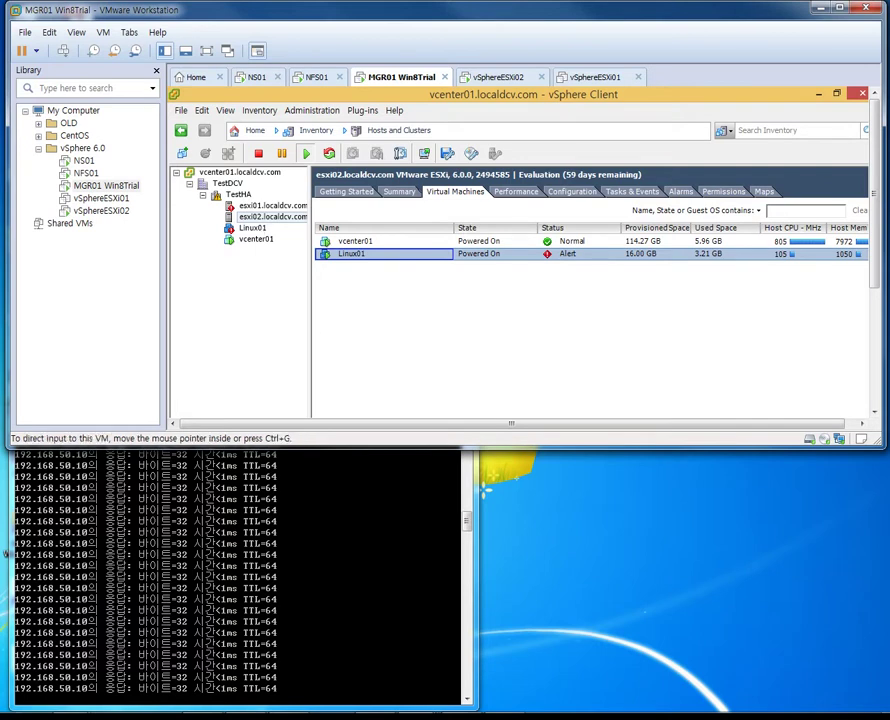
{"action": "left_click", "coordinate": [108, 199]}
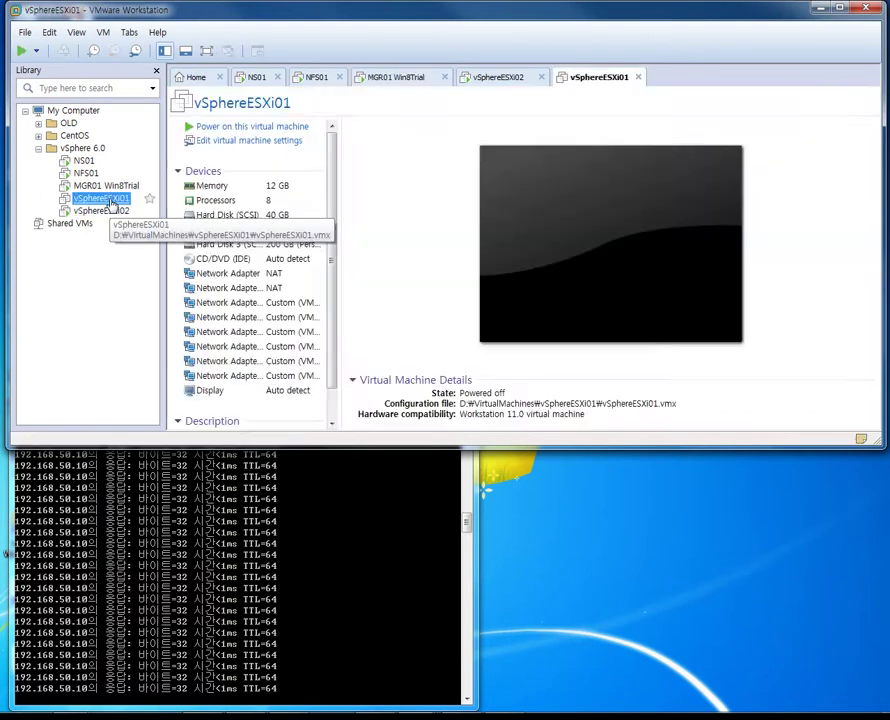
{"action": "left_click", "coordinate": [21, 51]}
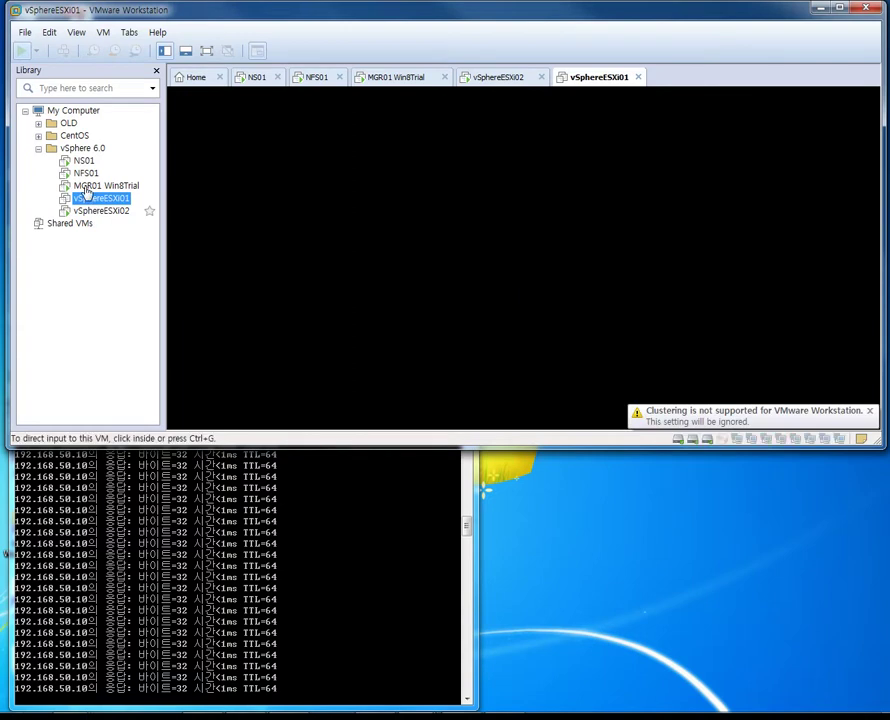
{"action": "left_click", "coordinate": [106, 186]}
Open the Linux01 console from esxi02's virtual machine list
{"action": "mouse_move", "coordinate": [350, 607]}
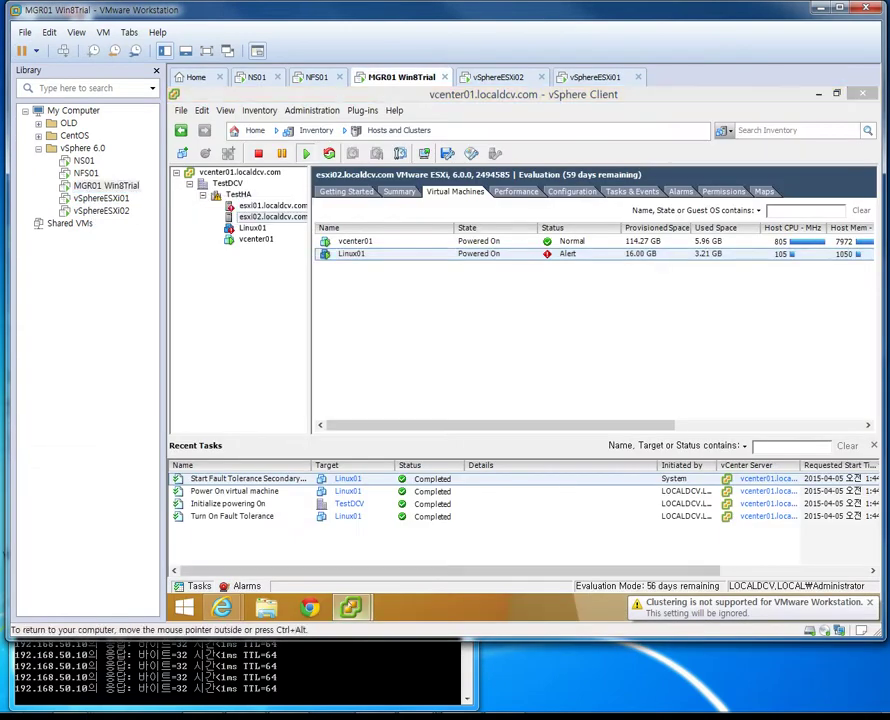
{"action": "left_click", "coordinate": [441, 560]}
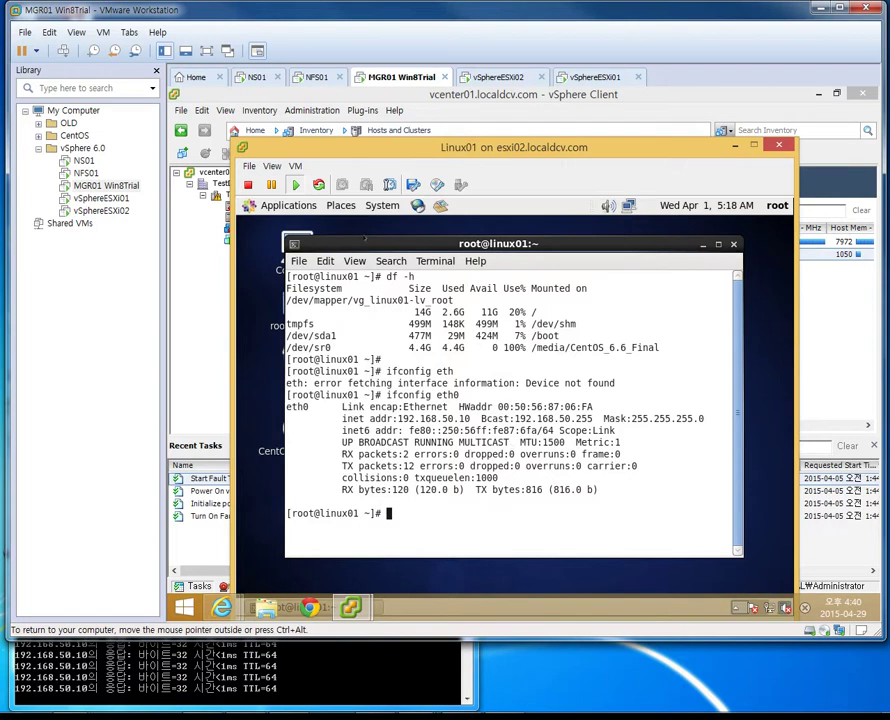
{"action": "left_click", "coordinate": [295, 166]}
{"action": "mouse_move", "coordinate": [322, 196]}
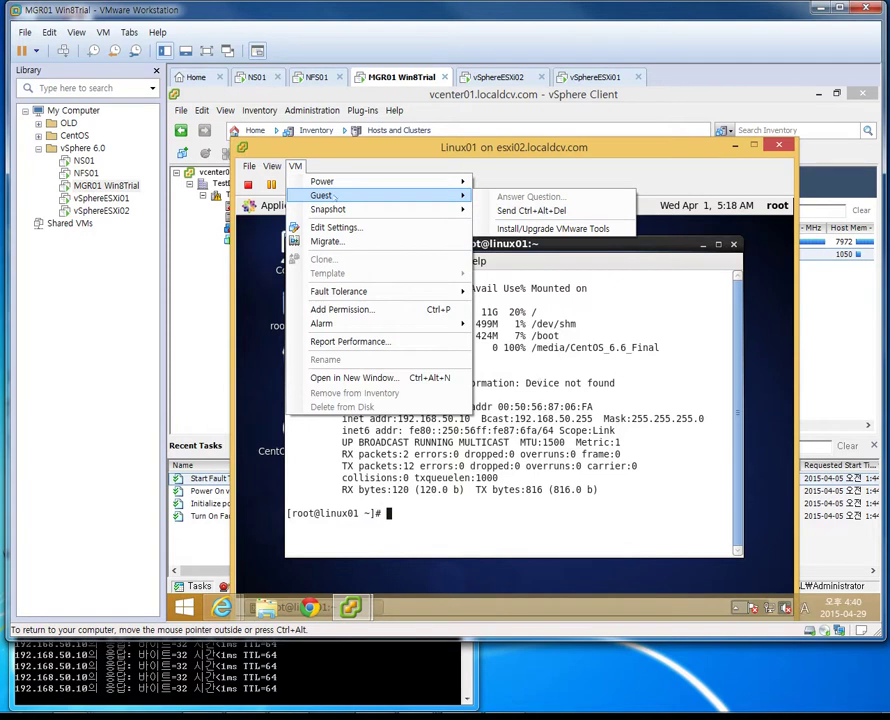
{"action": "key", "text": "Escape"}
{"action": "key", "text": "Escape"}
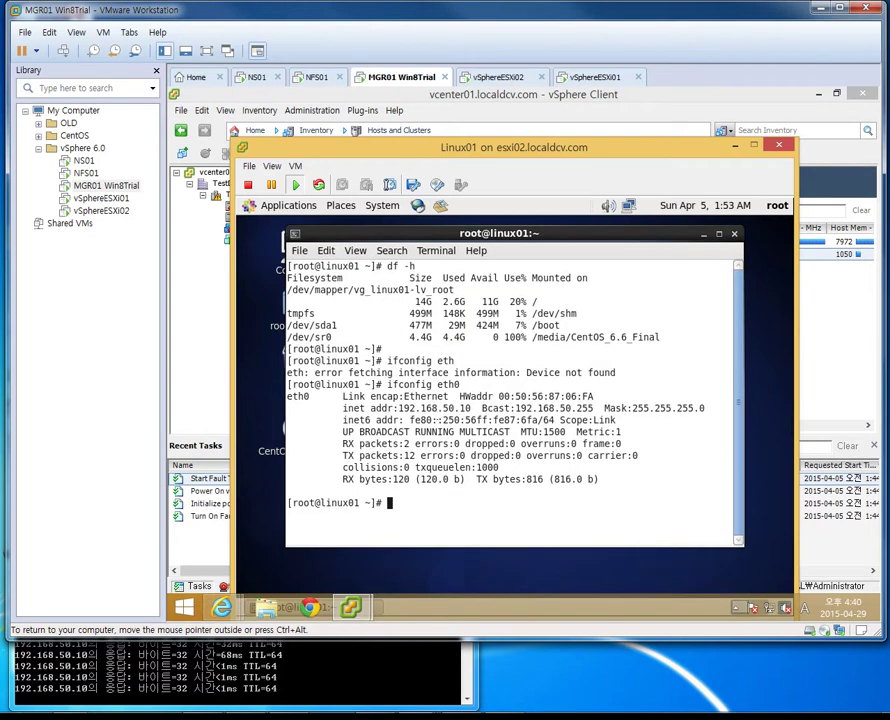
Run df -h and ls in the Linux01 console to confirm it responds, then close it
{"action": "key", "text": "Return"}
{"action": "key", "text": "Return"}
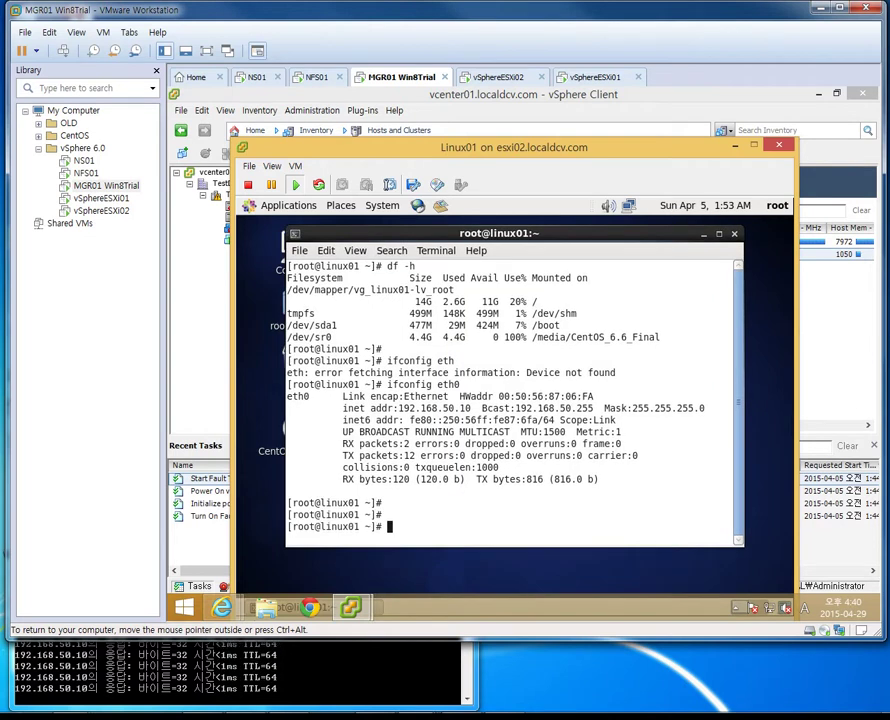
{"action": "type", "text": "df -h"}
{"action": "key", "text": "Return"}
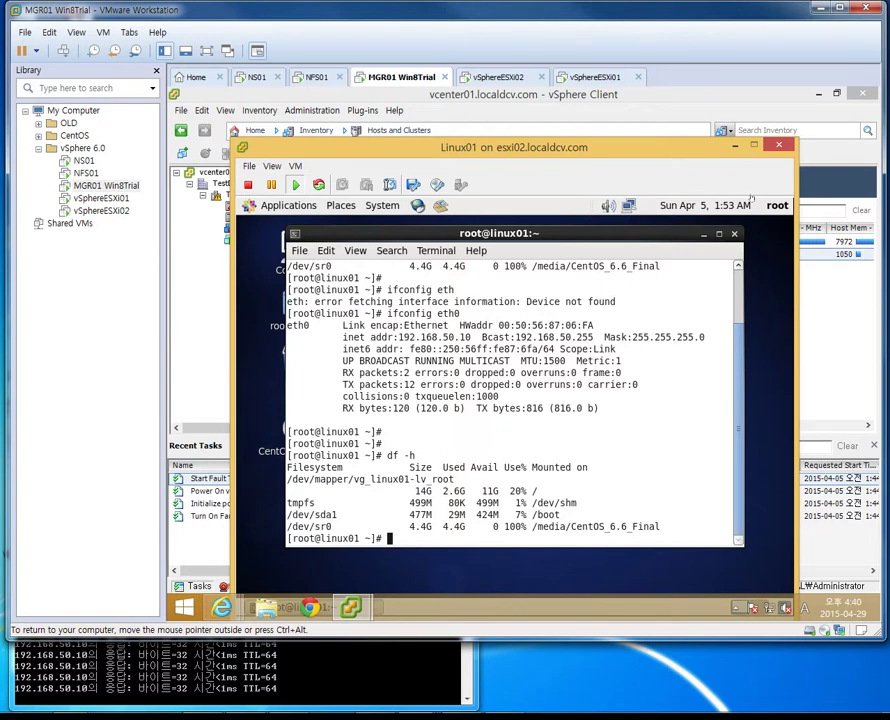
{"action": "key", "text": "Return"}
{"action": "key", "text": "Return"}
{"action": "type", "text": "ls"}
{"action": "key", "text": "Return"}
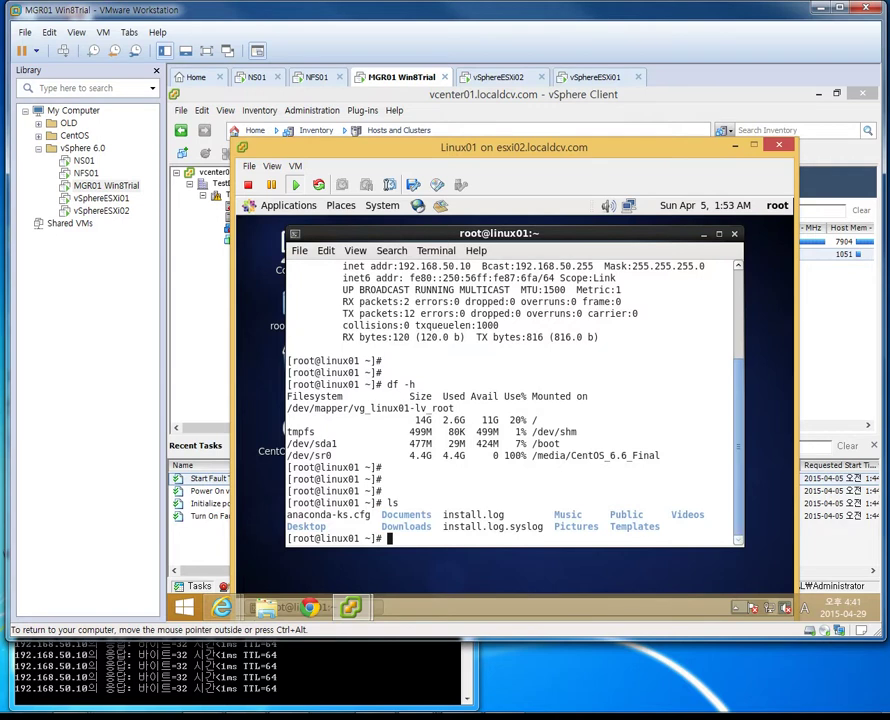
{"action": "left_click", "coordinate": [779, 146]}
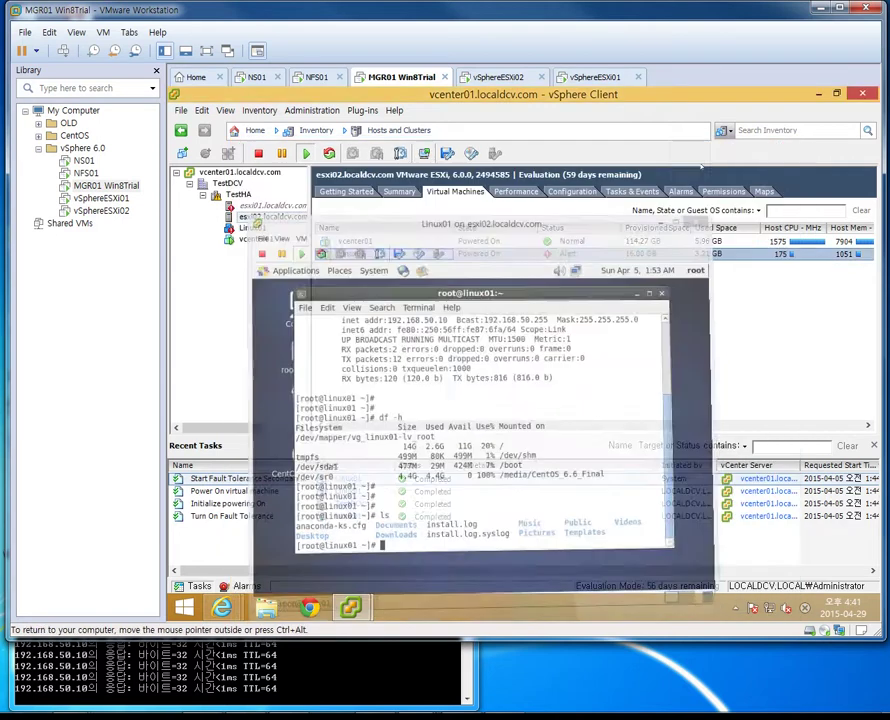
Check ESXi01's reboot progress, then view esxi01.localdcv.com's alarms and widen the inventory tree
{"action": "left_click", "coordinate": [90, 203]}
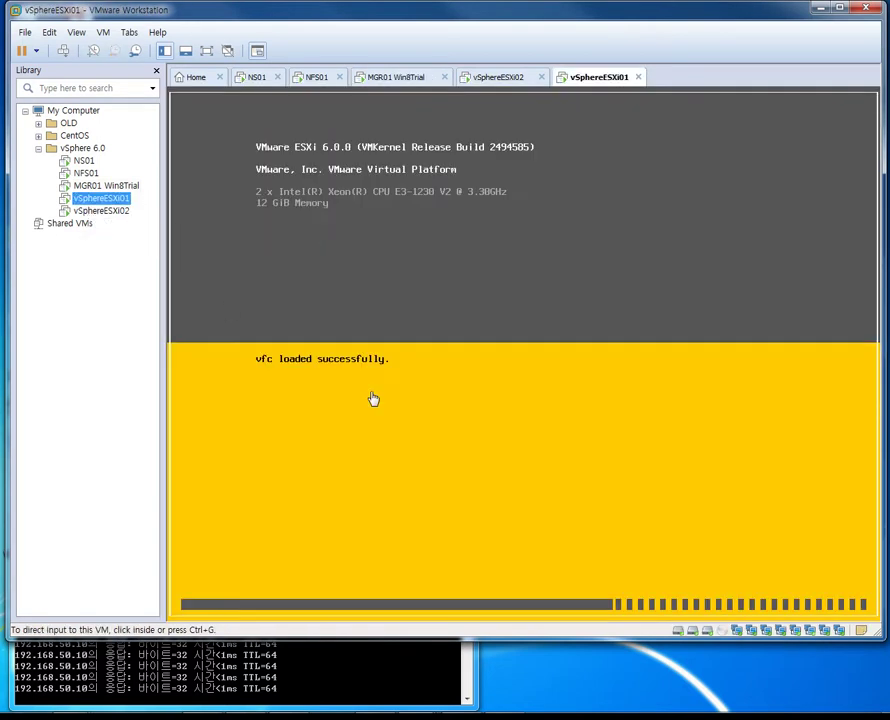
{"action": "left_click", "coordinate": [85, 211]}
{"action": "left_click", "coordinate": [85, 185]}
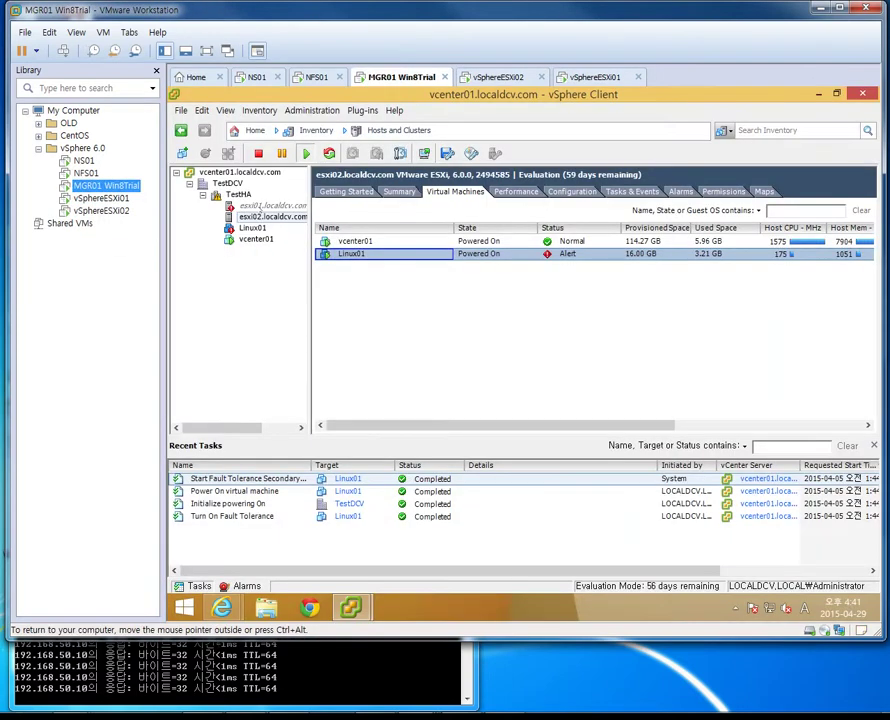
{"action": "left_click", "coordinate": [262, 206]}
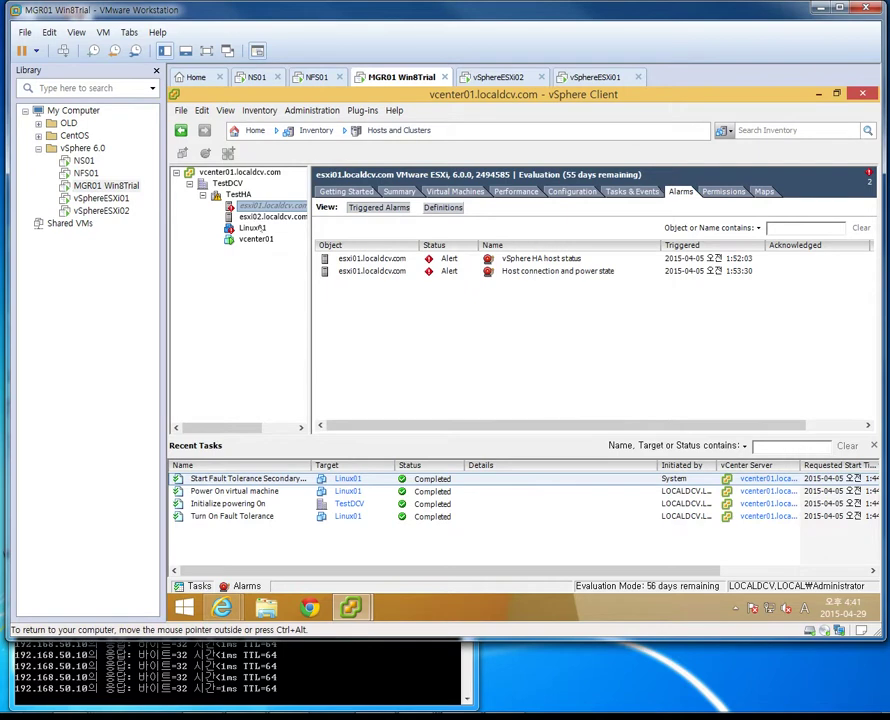
{"action": "left_click", "coordinate": [100, 198]}
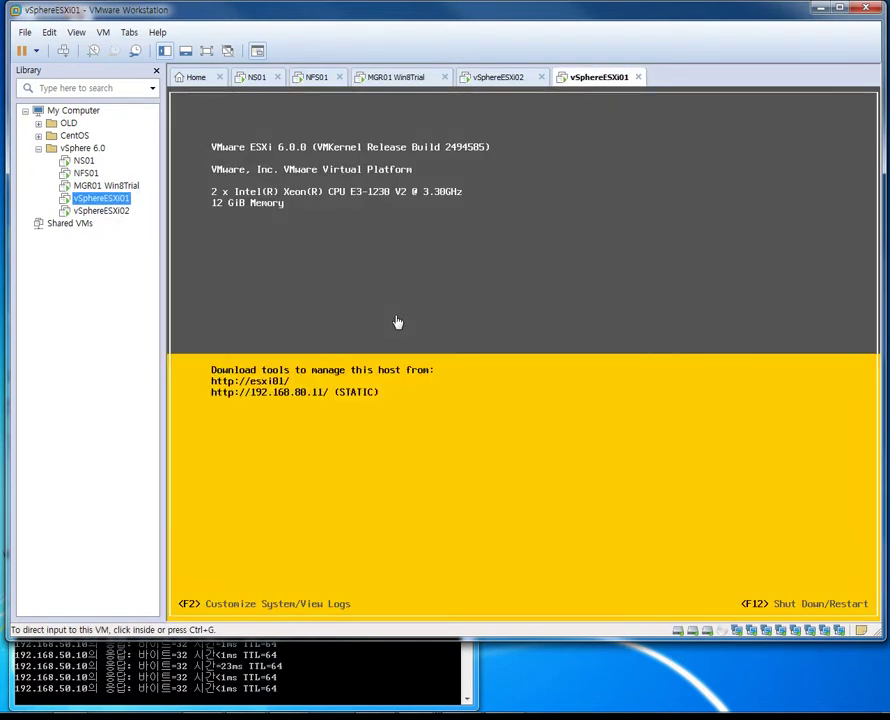
{"action": "left_click", "coordinate": [108, 190]}
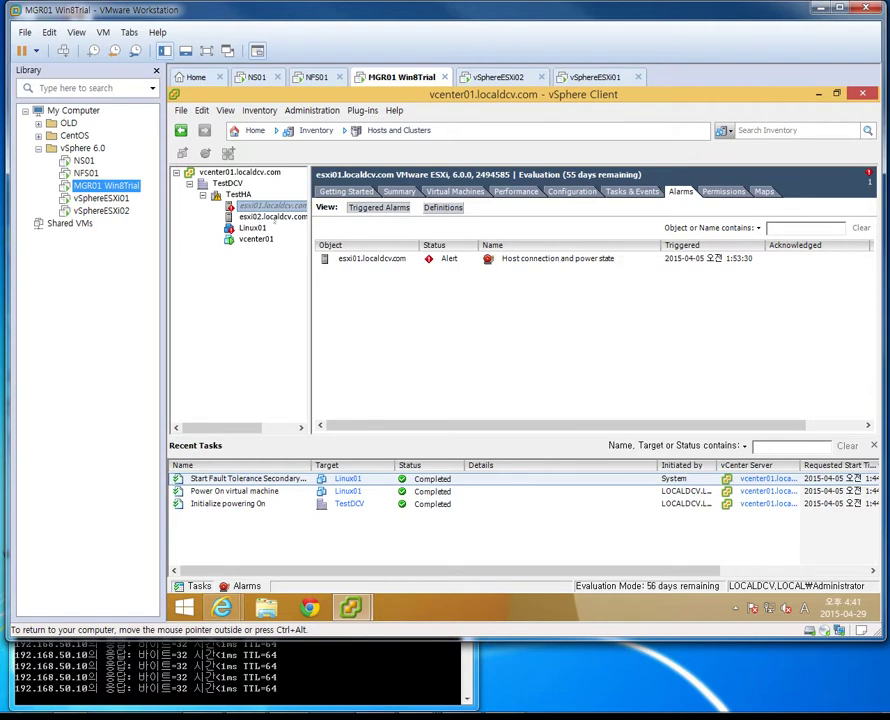
{"action": "left_click_drag", "start_coordinate": [308, 213], "coordinate": [370, 213]}
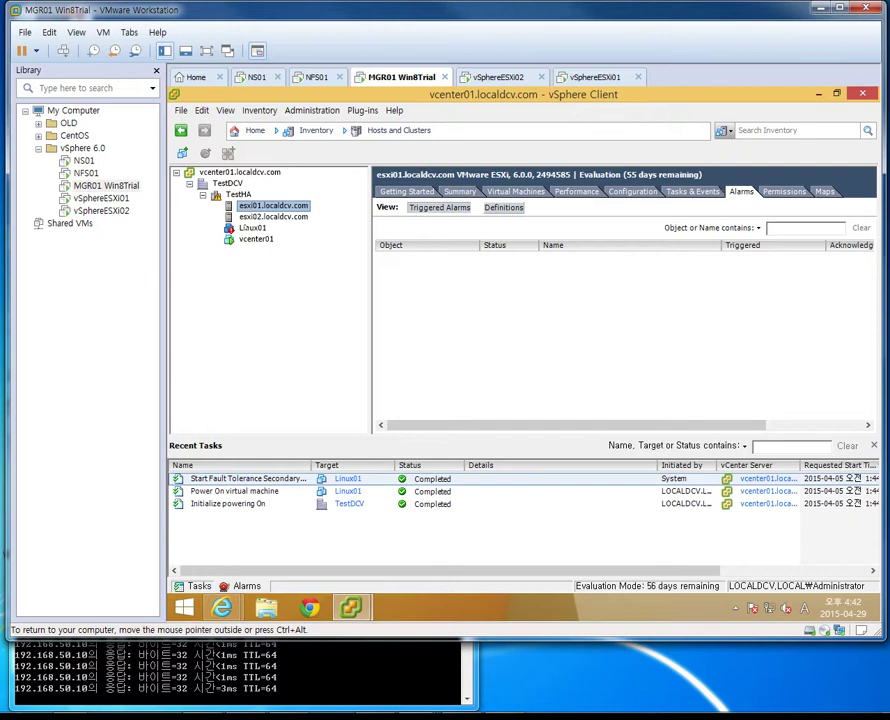
View Linux01's alarms and locate the Linux01 (secondary) VM on esxi01
{"action": "left_click", "coordinate": [252, 228]}
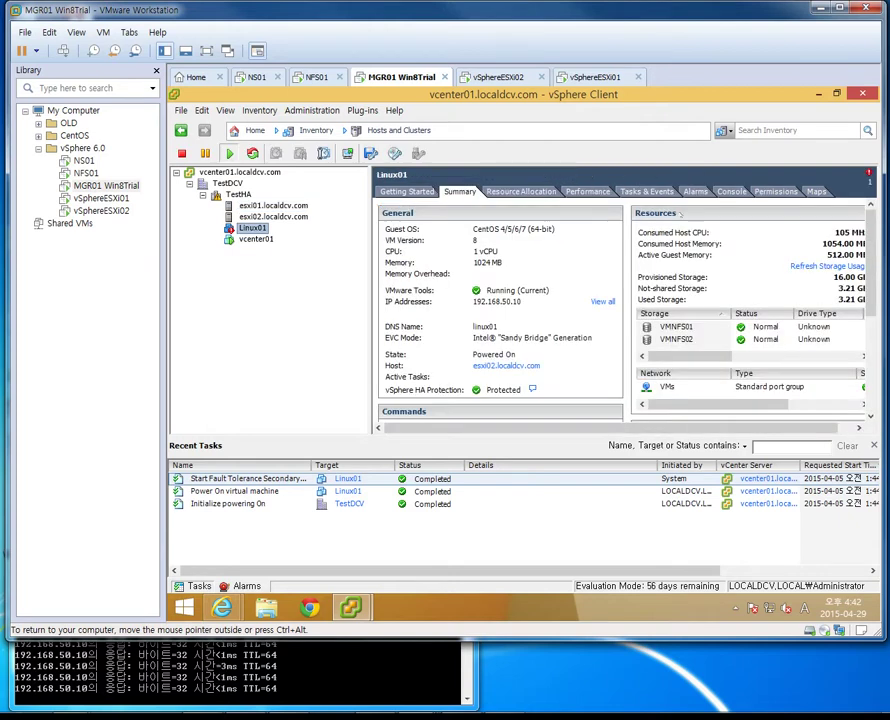
{"action": "left_click", "coordinate": [695, 191]}
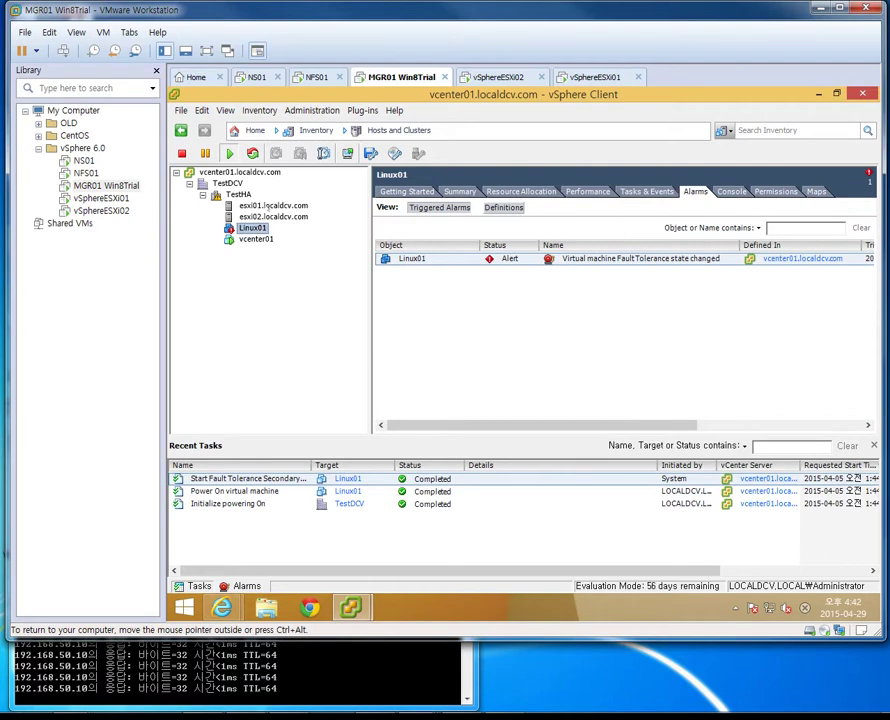
{"action": "left_click", "coordinate": [272, 205]}
{"action": "left_click", "coordinate": [515, 191]}
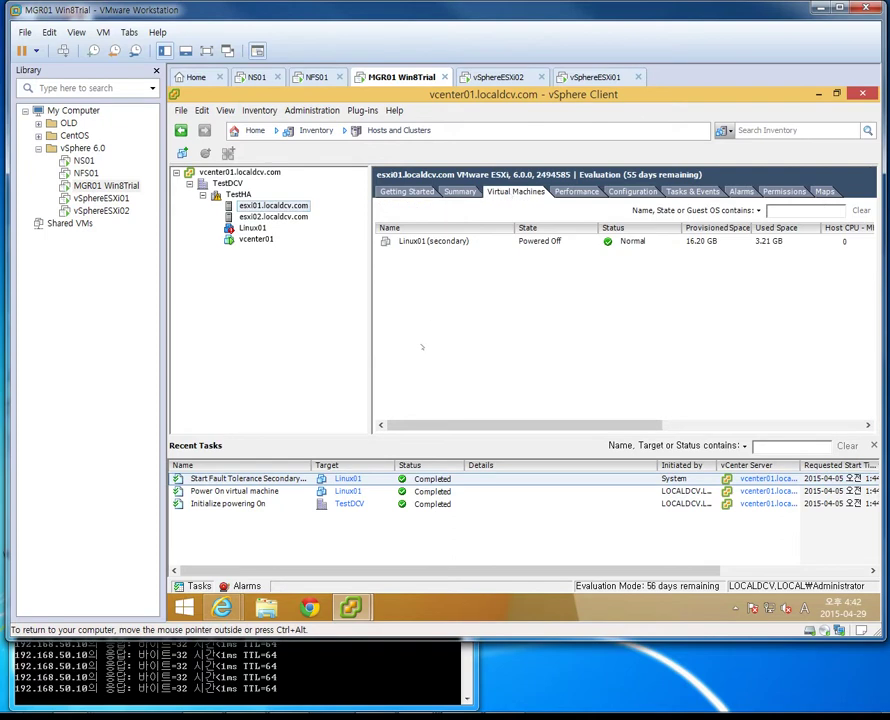
{"action": "left_click", "coordinate": [433, 241]}
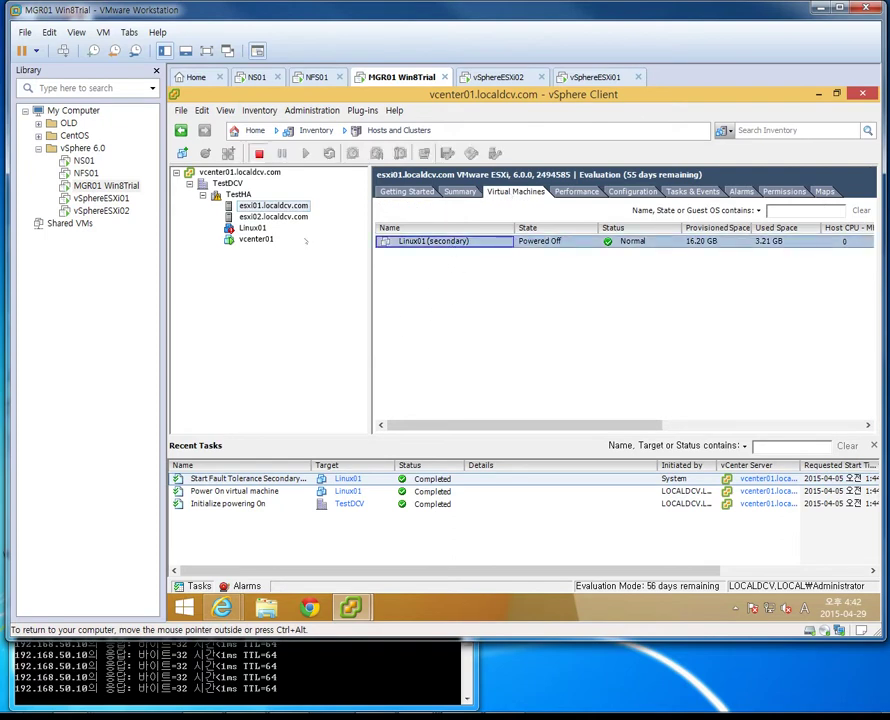
Return to Linux01's summary on esxi02 and drag the Fault Tolerance notes over the client
{"action": "left_click", "coordinate": [273, 216]}
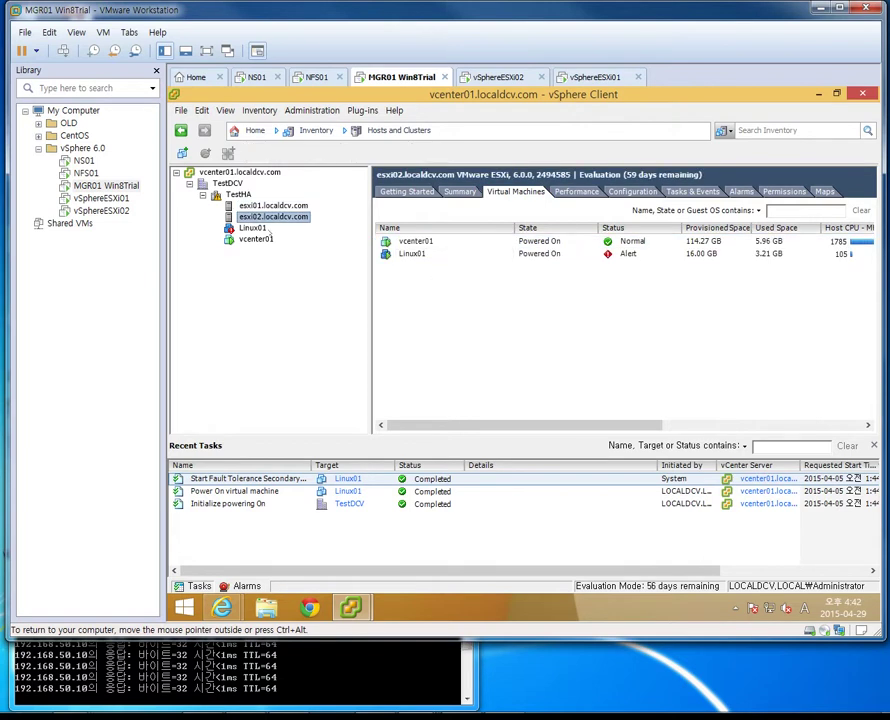
{"action": "left_click", "coordinate": [253, 228]}
{"action": "left_click", "coordinate": [460, 191]}
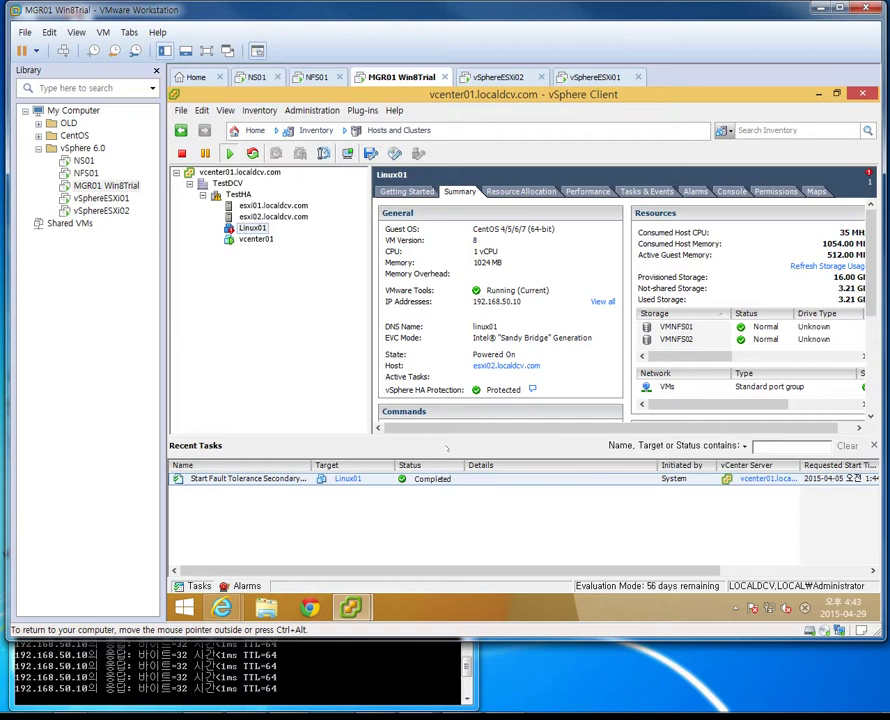
{"action": "left_click_drag", "start_coordinate": [889, 262], "coordinate": [394, 278]}
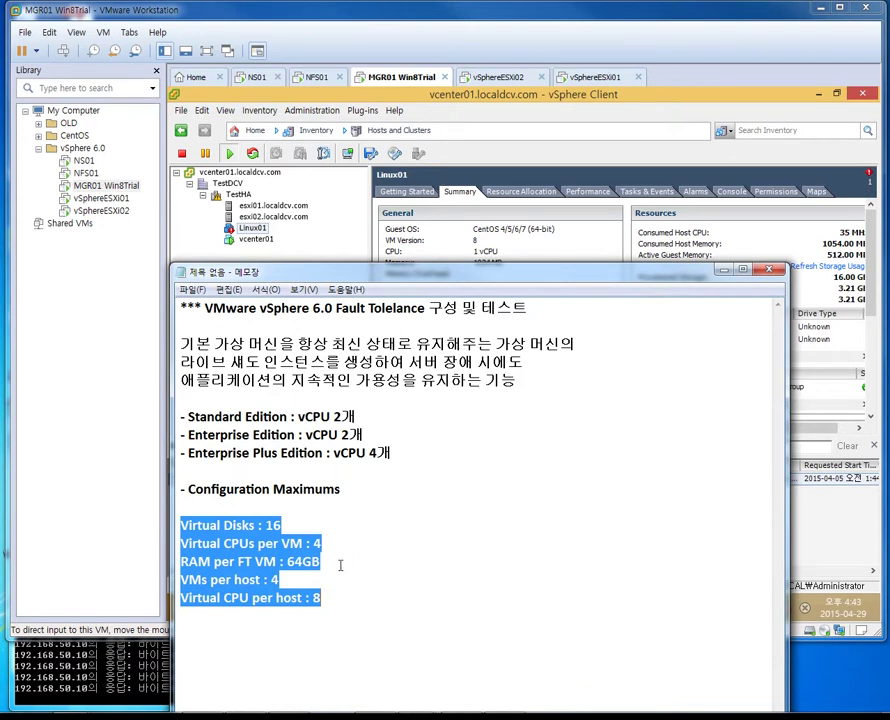
Highlight 'VMs per host : 4' and the Virtual CPU per host value 8 in the notes
{"action": "left_click_drag", "start_coordinate": [277, 580], "coordinate": [183, 585]}
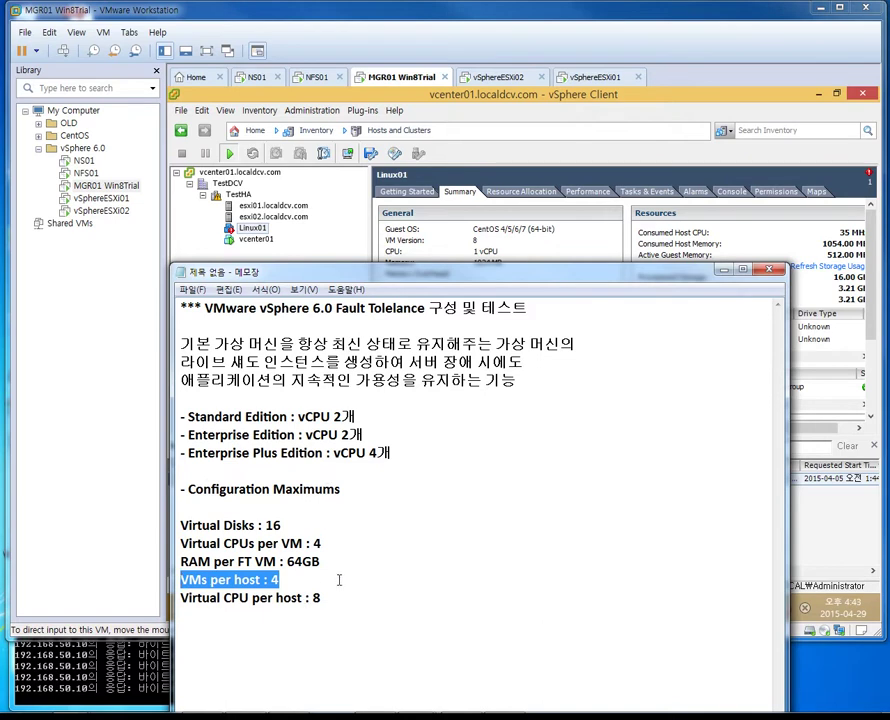
{"action": "left_click", "coordinate": [260, 562]}
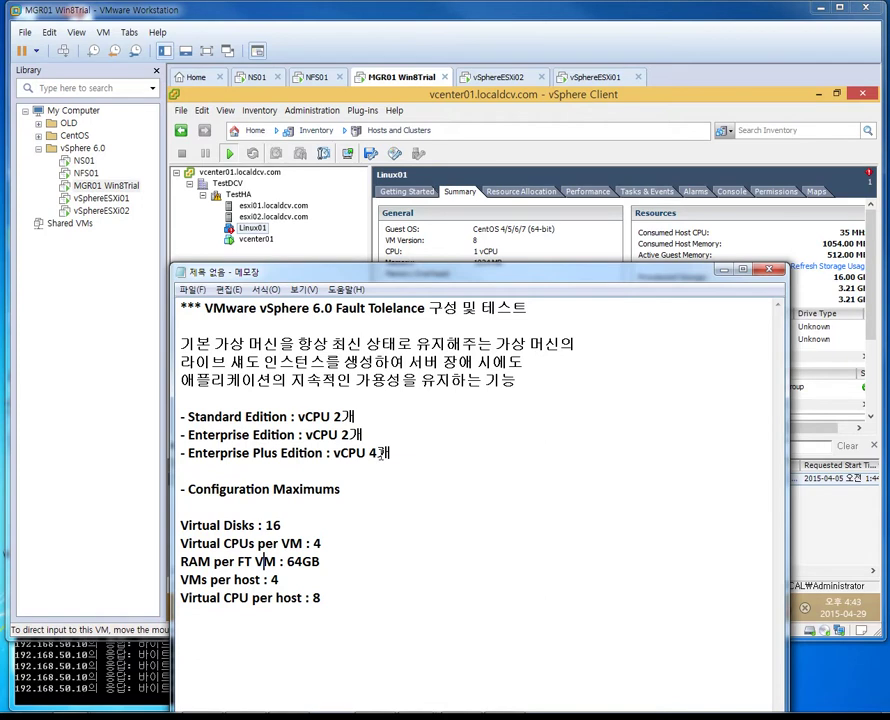
{"action": "left_click_drag", "start_coordinate": [249, 598], "coordinate": [180, 603]}
{"action": "left_click", "coordinate": [320, 598]}
{"action": "left_click_drag", "start_coordinate": [320, 598], "coordinate": [314, 598]}
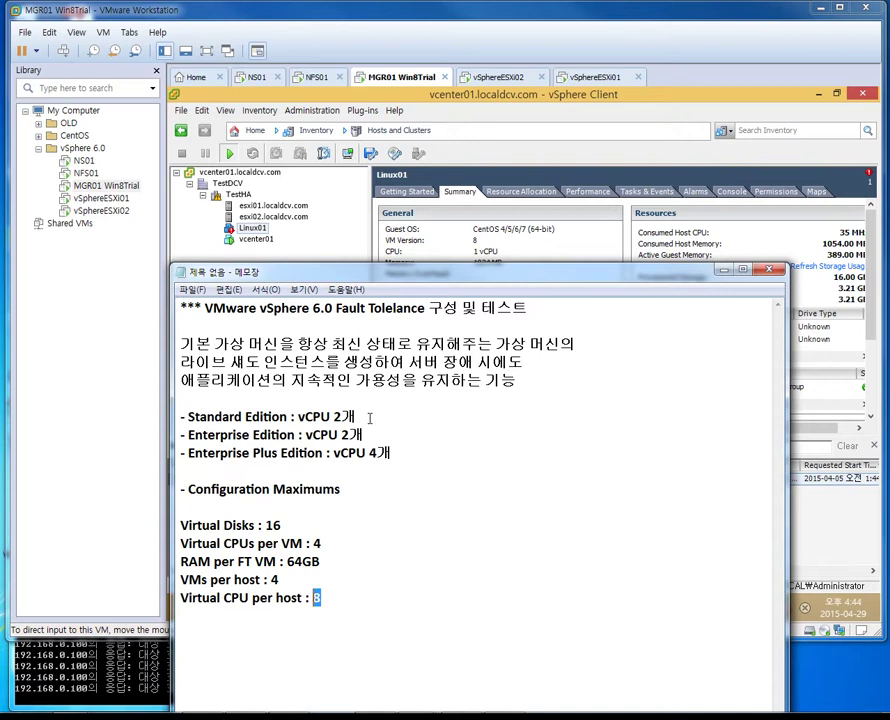
Highlight 'vCPU 4개' on the Enterprise Plus line and 'Virtual CPU per host : 8', then minimize Notepad
{"action": "left_click", "coordinate": [334, 454]}
{"action": "left_click_drag", "start_coordinate": [334, 454], "coordinate": [393, 454]}
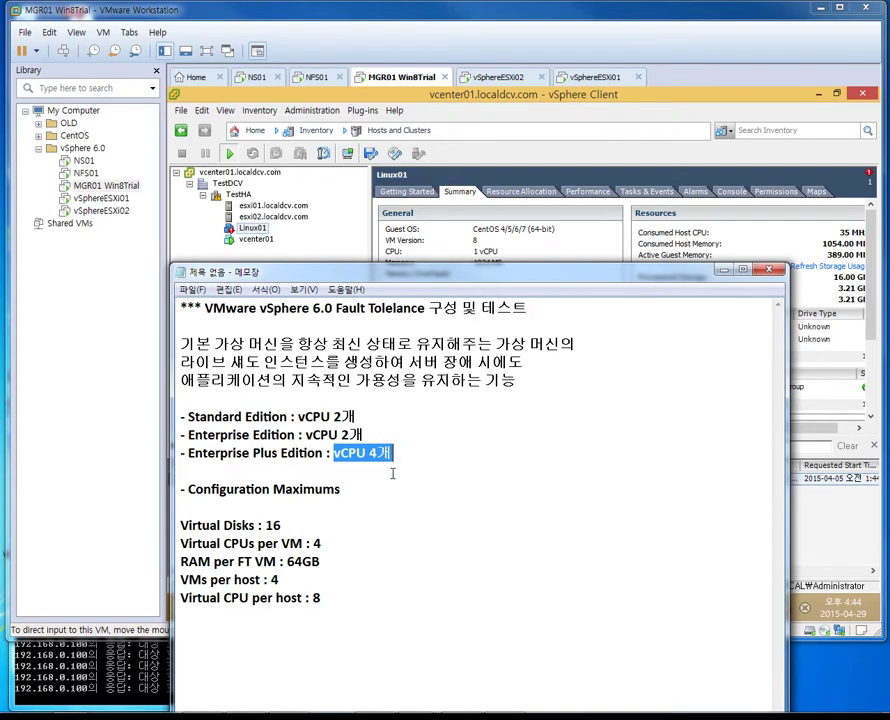
{"action": "left_click_drag", "start_coordinate": [344, 596], "coordinate": [180, 597]}
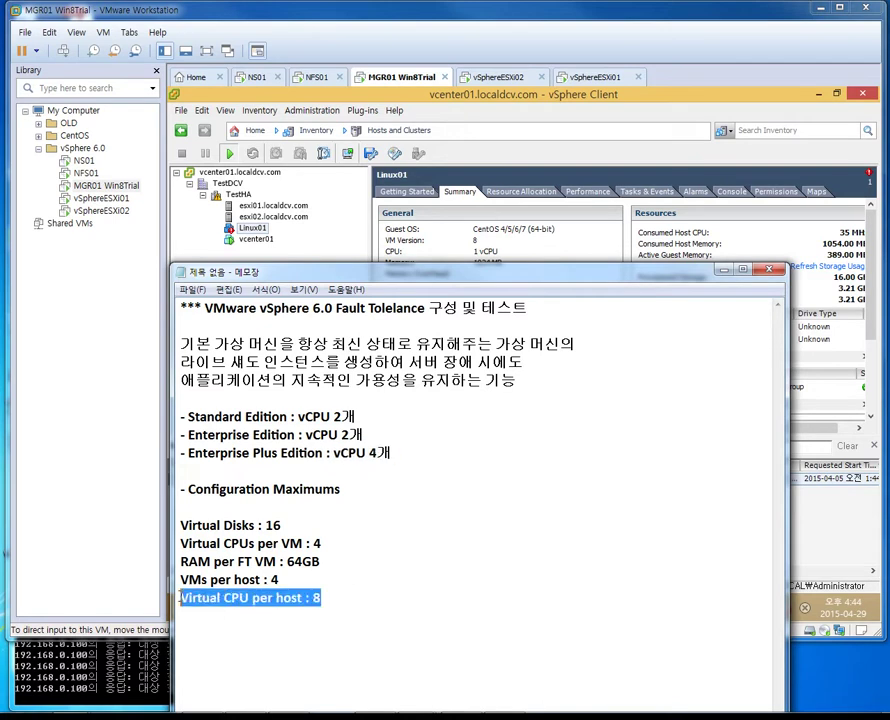
{"action": "left_click_drag", "start_coordinate": [681, 274], "coordinate": [700, 253]}
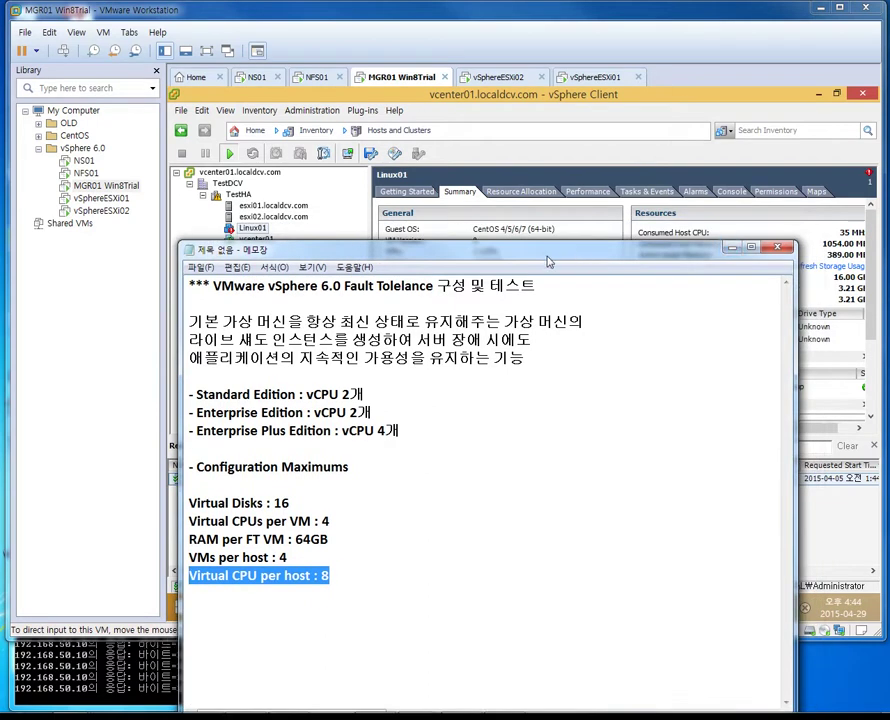
{"action": "left_click", "coordinate": [733, 247]}
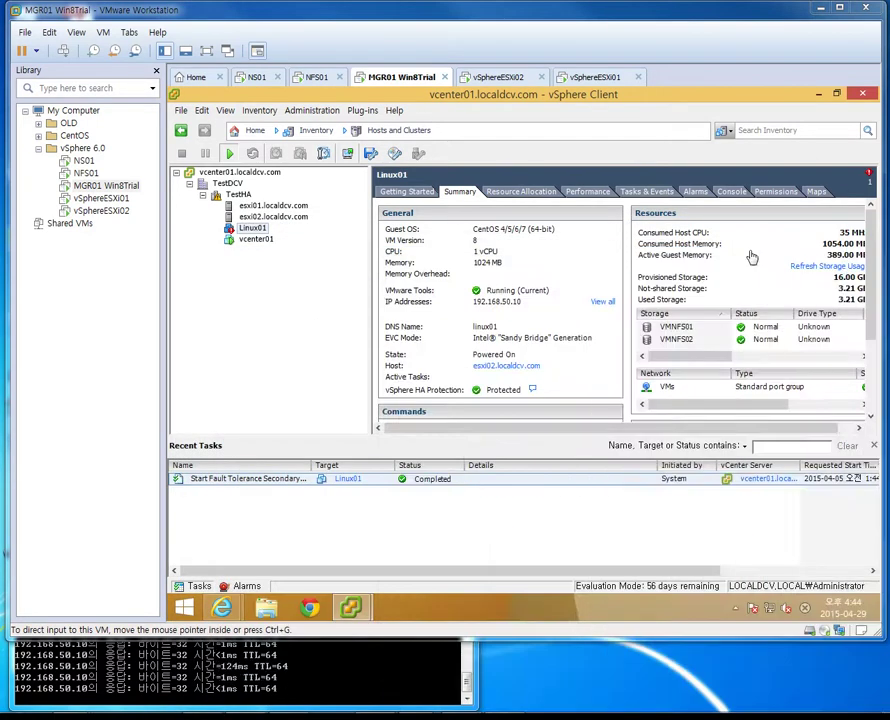
Check the VMs on esxi01 and esxi02, then show Linux01's 'Fault Tolerance state changed' alarm
{"action": "left_click", "coordinate": [250, 268]}
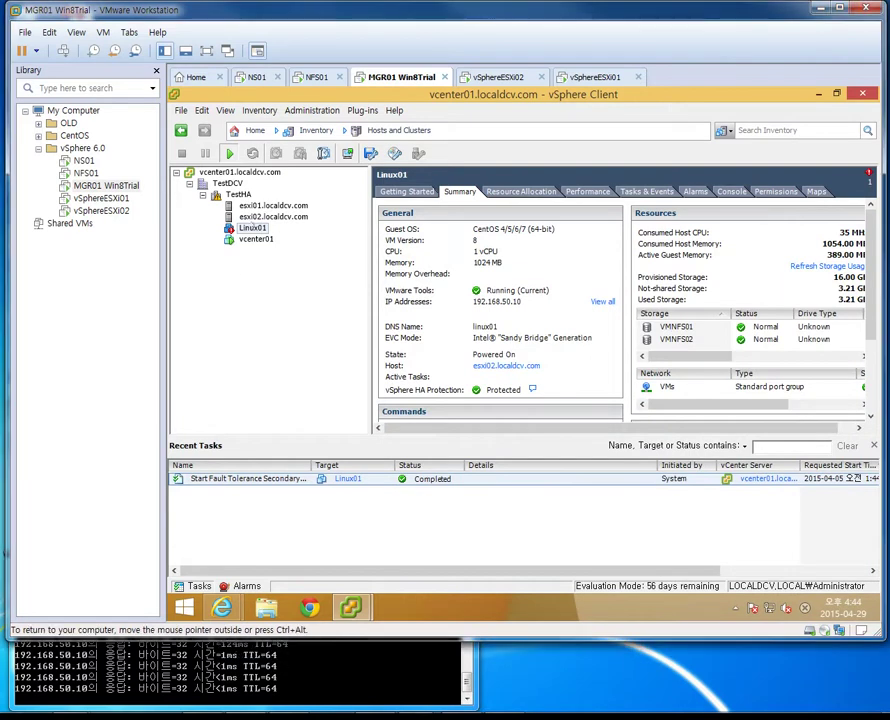
{"action": "left_click", "coordinate": [273, 205]}
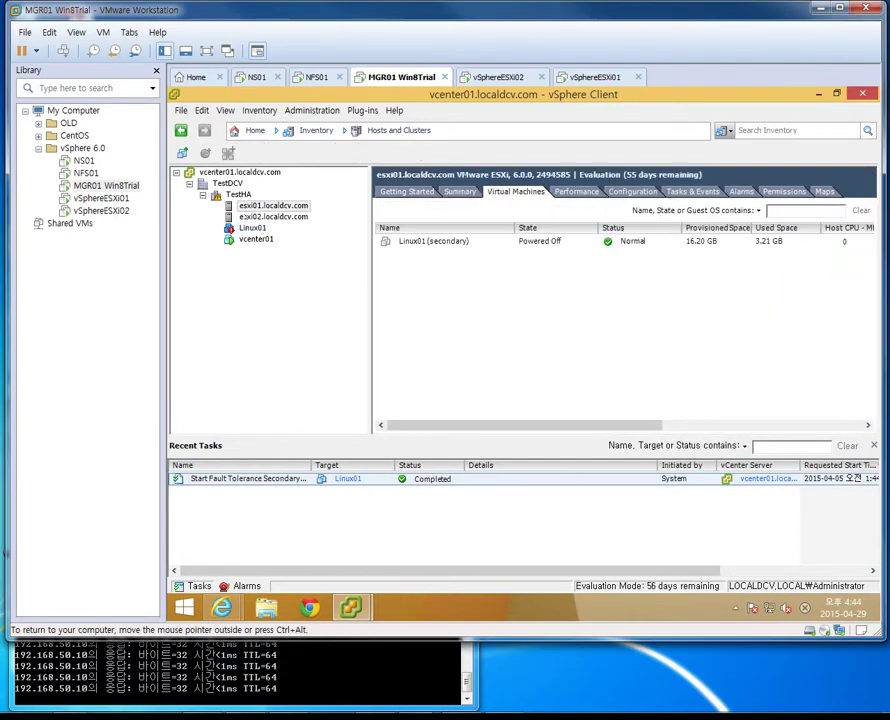
{"action": "left_click", "coordinate": [273, 216]}
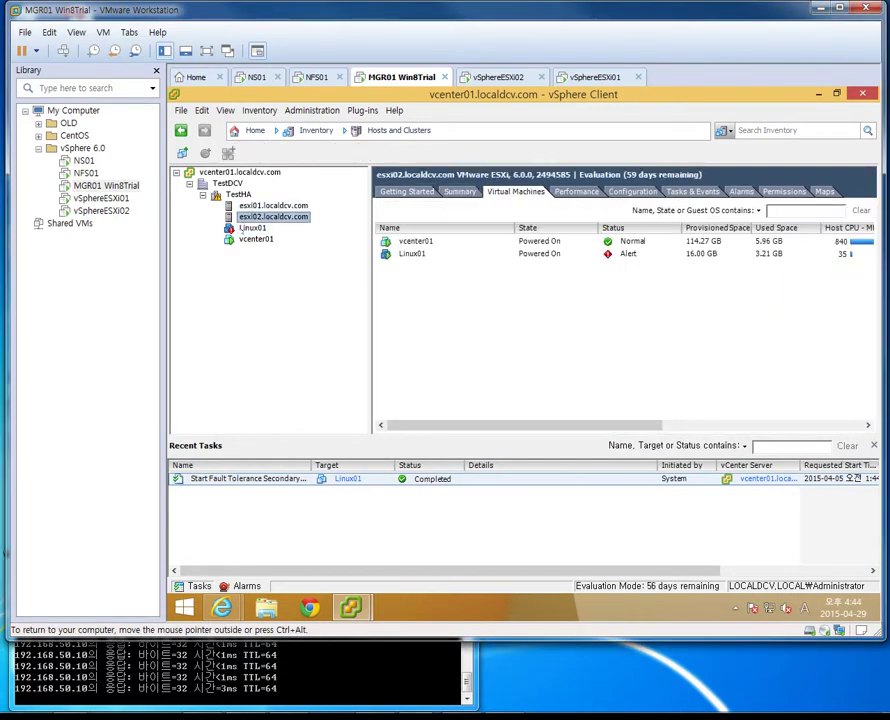
{"action": "left_click", "coordinate": [252, 228]}
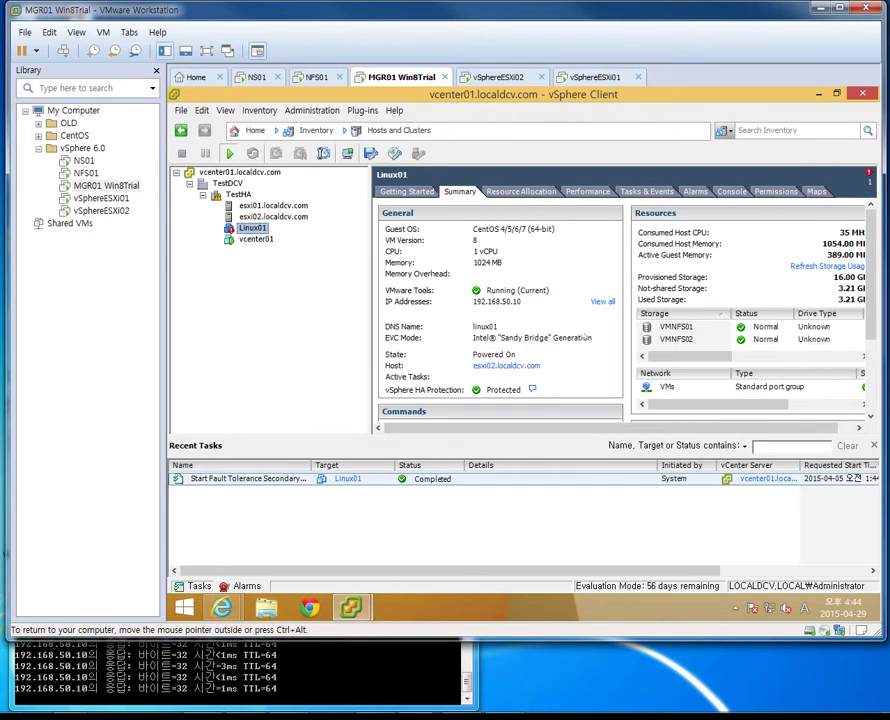
{"action": "left_click", "coordinate": [695, 191]}
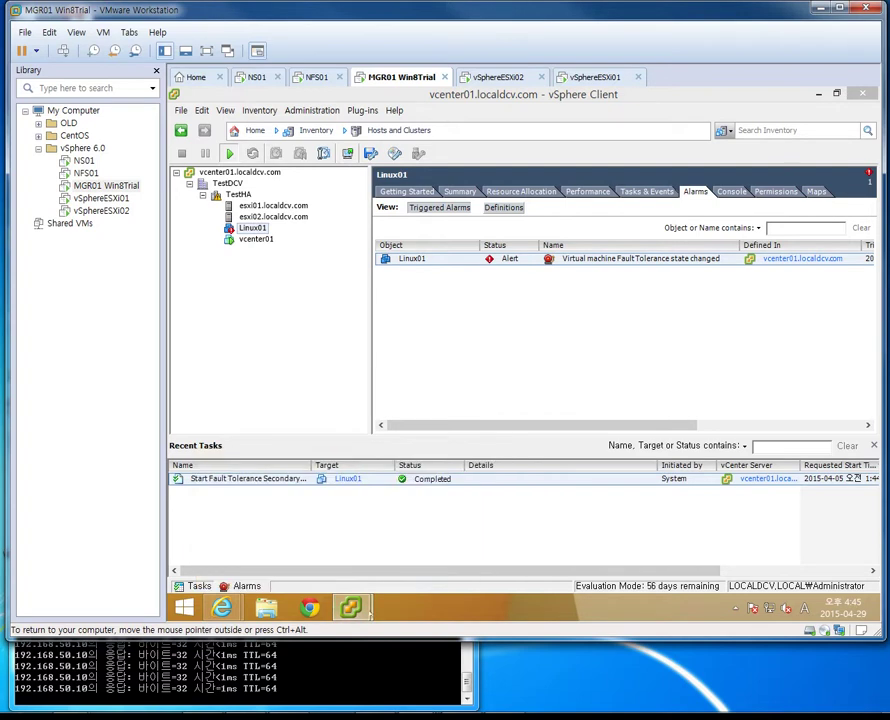
{"action": "mouse_move", "coordinate": [350, 607]}
{"action": "left_click", "coordinate": [492, 466]}
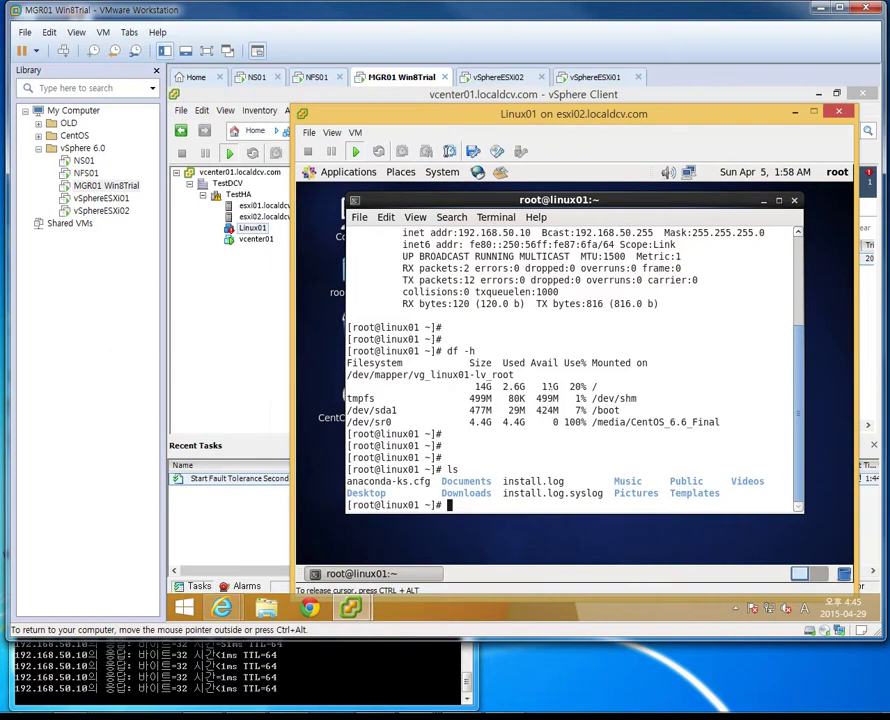
{"action": "key", "text": "Return"}
{"action": "key", "text": "Return"}
{"action": "key", "text": "Return"}
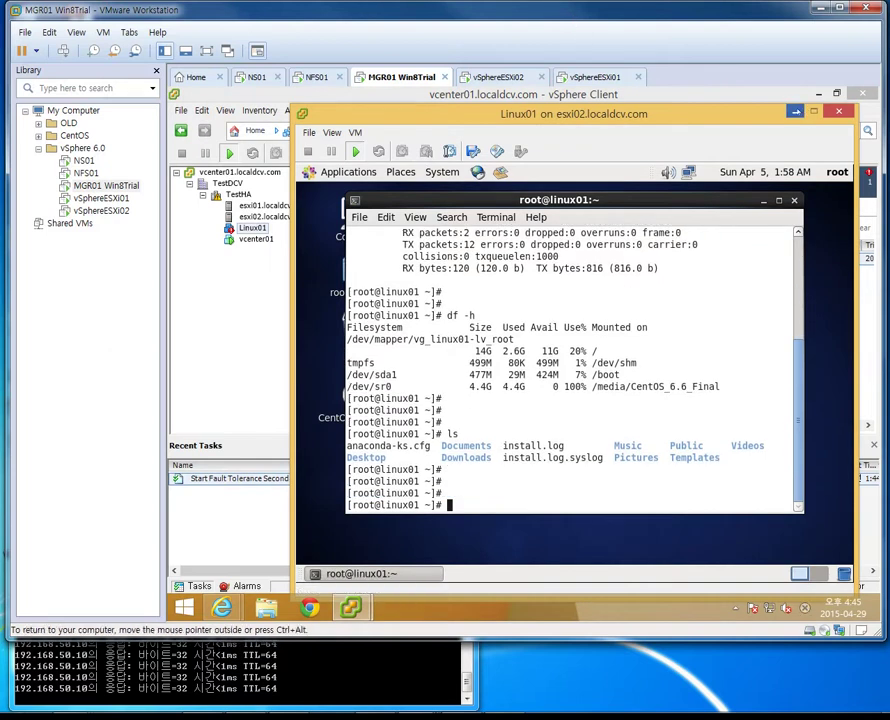
{"action": "left_click", "coordinate": [796, 111]}
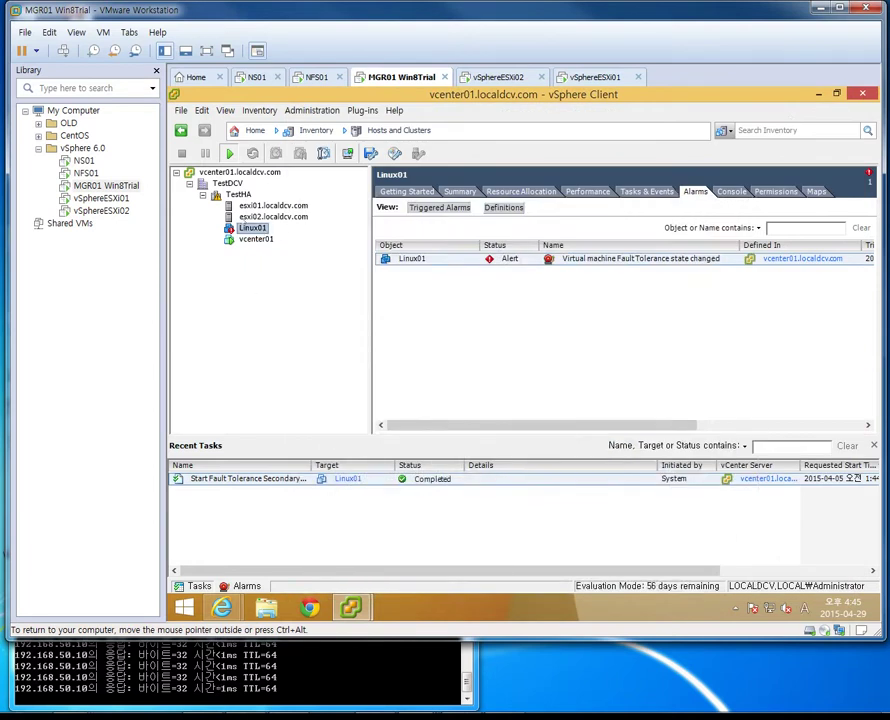
{"action": "left_click", "coordinate": [238, 194]}
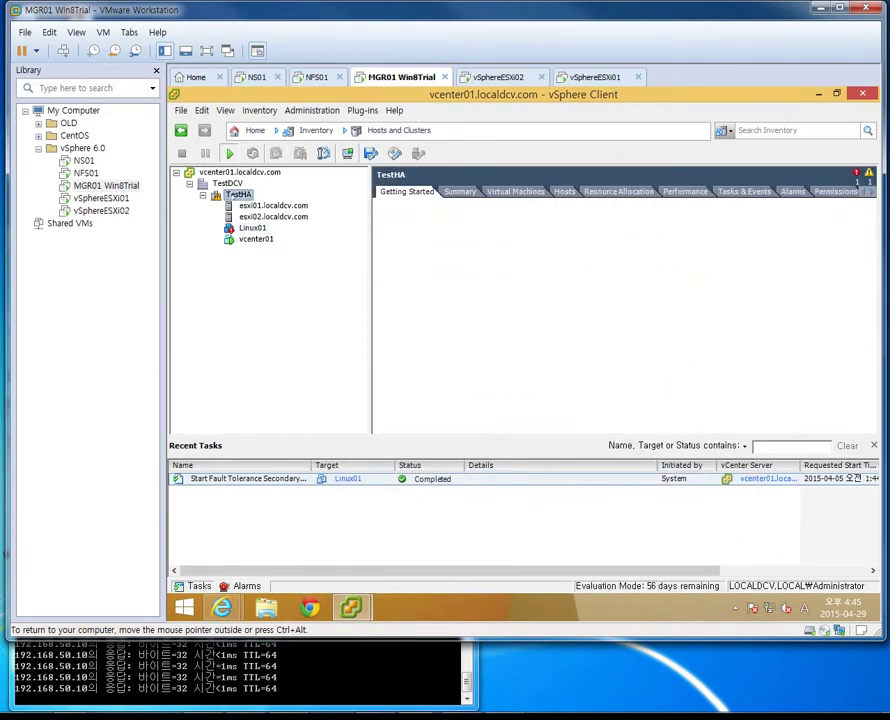
{"action": "left_click", "coordinate": [792, 191]}
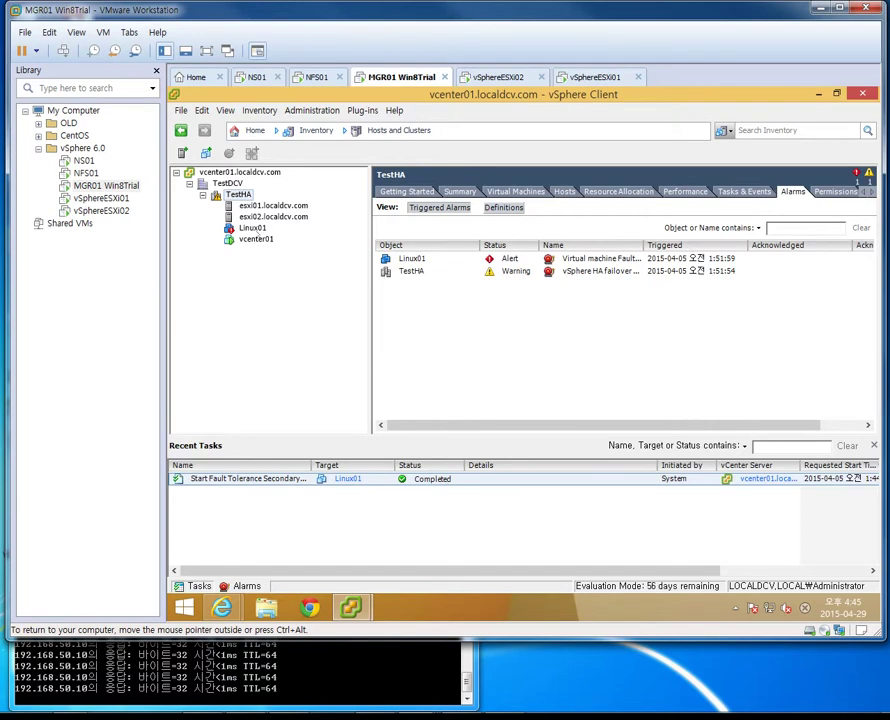
{"action": "left_click", "coordinate": [252, 228]}
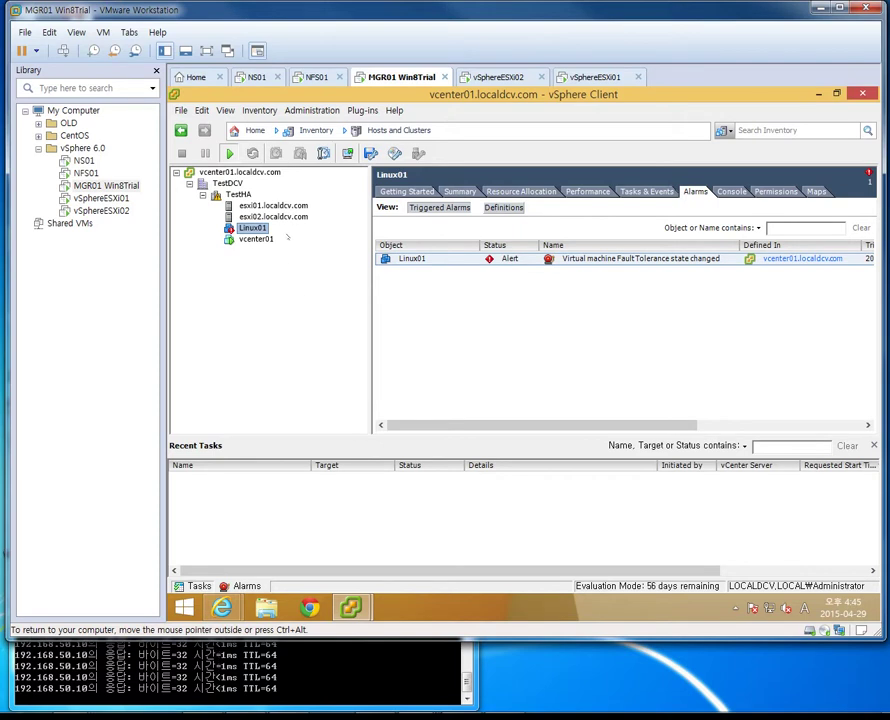
{"action": "left_click", "coordinate": [280, 216]}
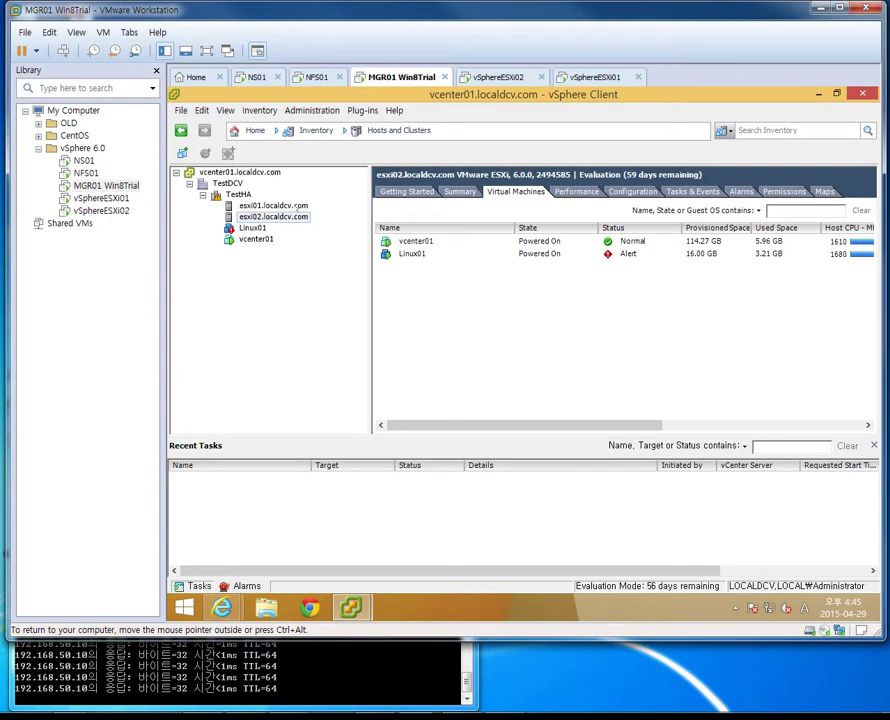
{"action": "left_click", "coordinate": [300, 205]}
{"action": "key", "text": "Down"}
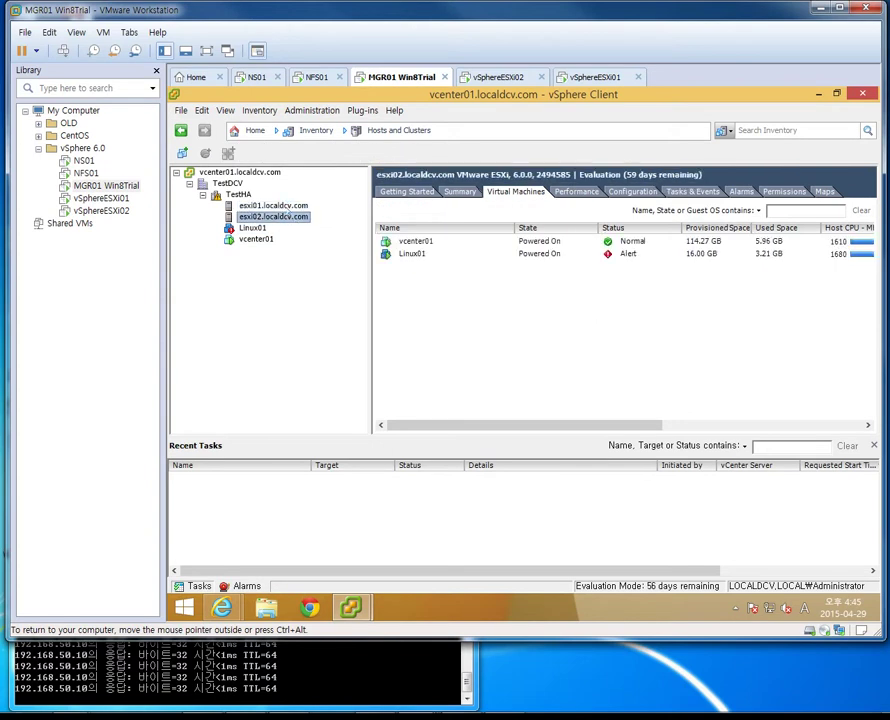
{"action": "key", "text": "Up"}
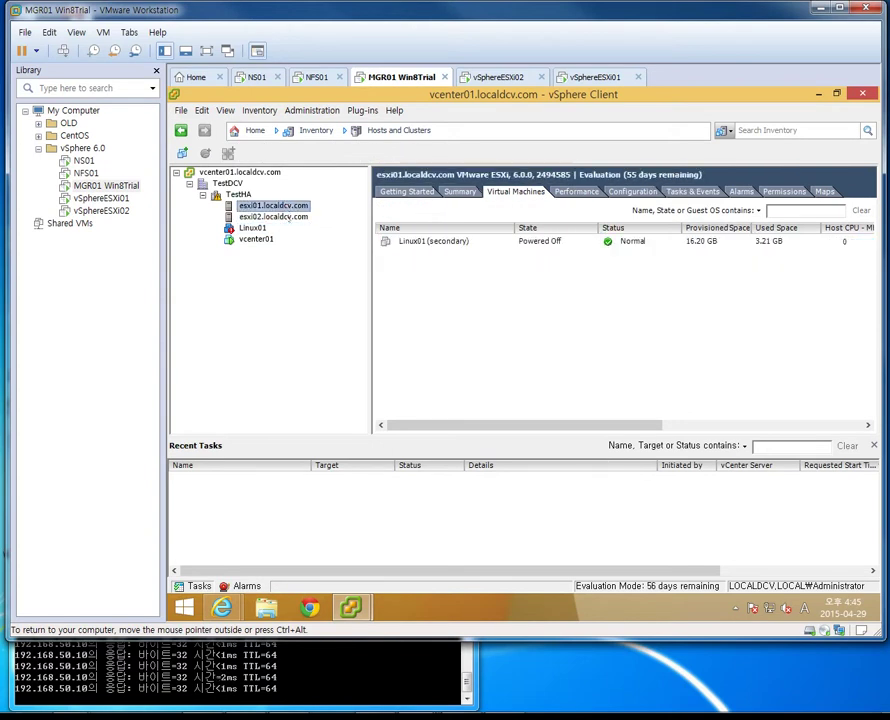
{"action": "key", "text": "Down"}
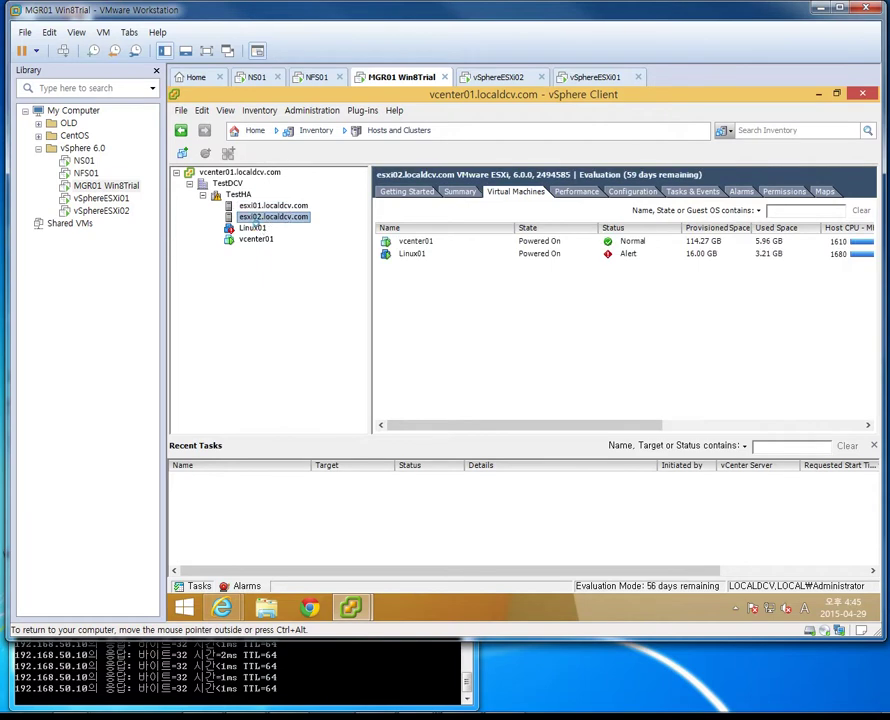
{"action": "key", "text": "Down"}
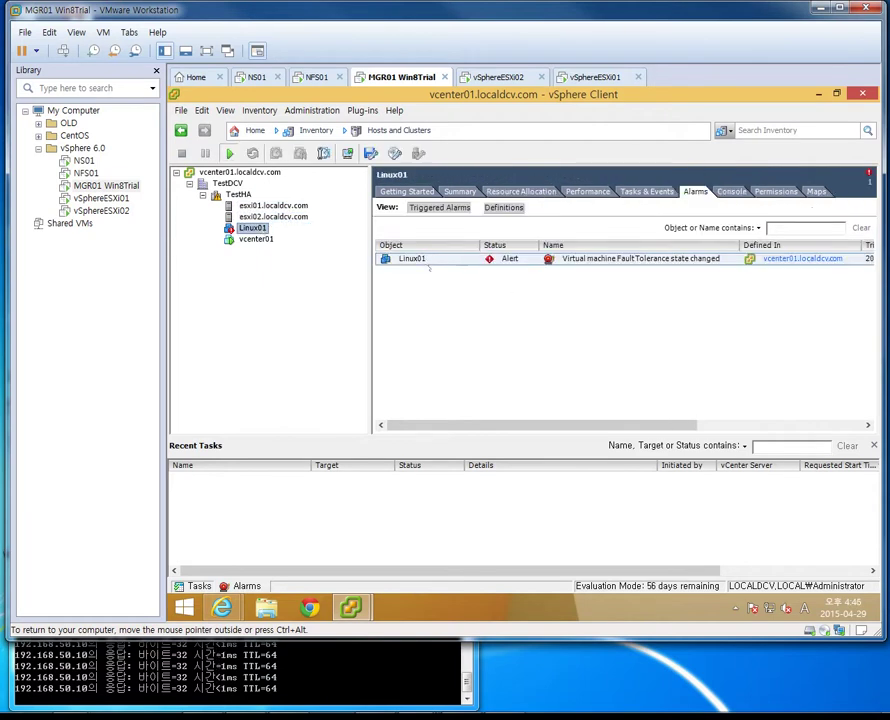
{"action": "left_click", "coordinate": [287, 219]}
{"action": "left_click", "coordinate": [273, 205]}
{"action": "left_click", "coordinate": [273, 216]}
{"action": "key", "text": "Up"}
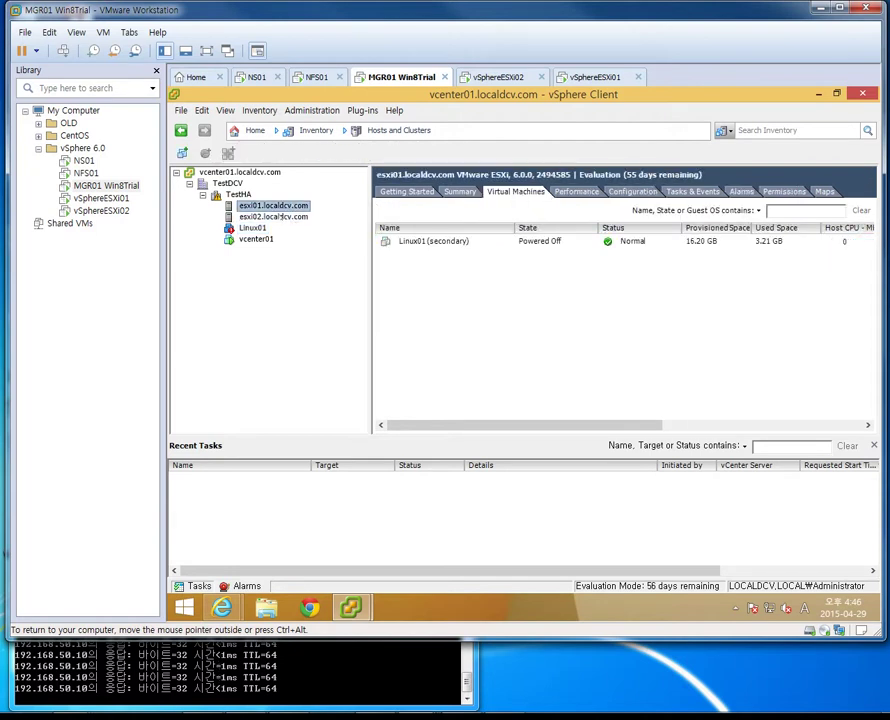
{"action": "left_click", "coordinate": [279, 217]}
{"action": "key", "text": "Up"}
{"action": "left_click", "coordinate": [401, 245]}
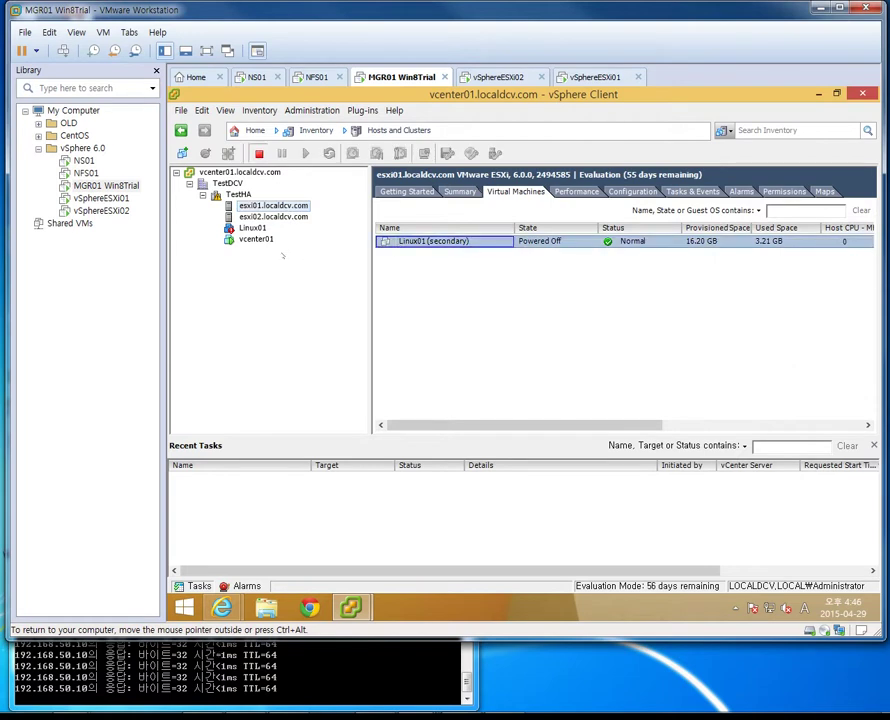
{"action": "left_click", "coordinate": [277, 217]}
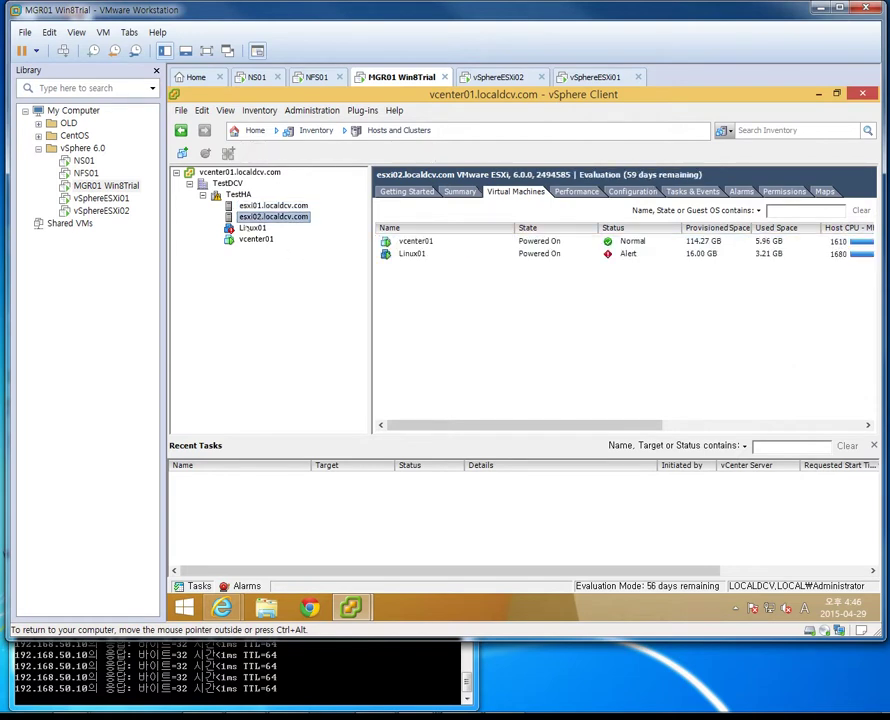
{"action": "left_click", "coordinate": [250, 228]}
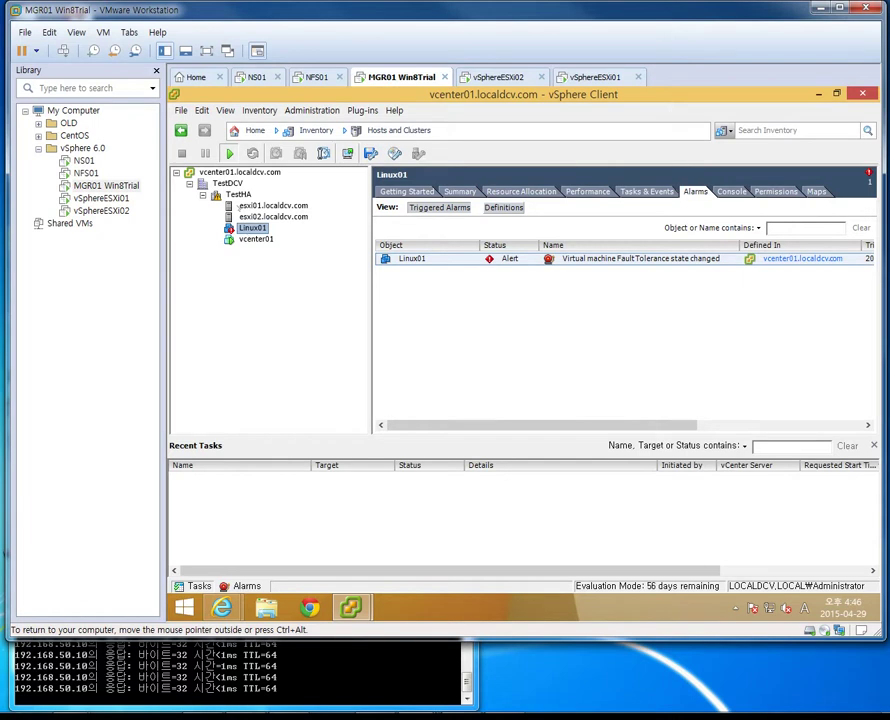
Open Triggered Alarms, widen the Name column for all three alarms, then view Linux01's Summary
{"action": "left_click", "coordinate": [238, 194]}
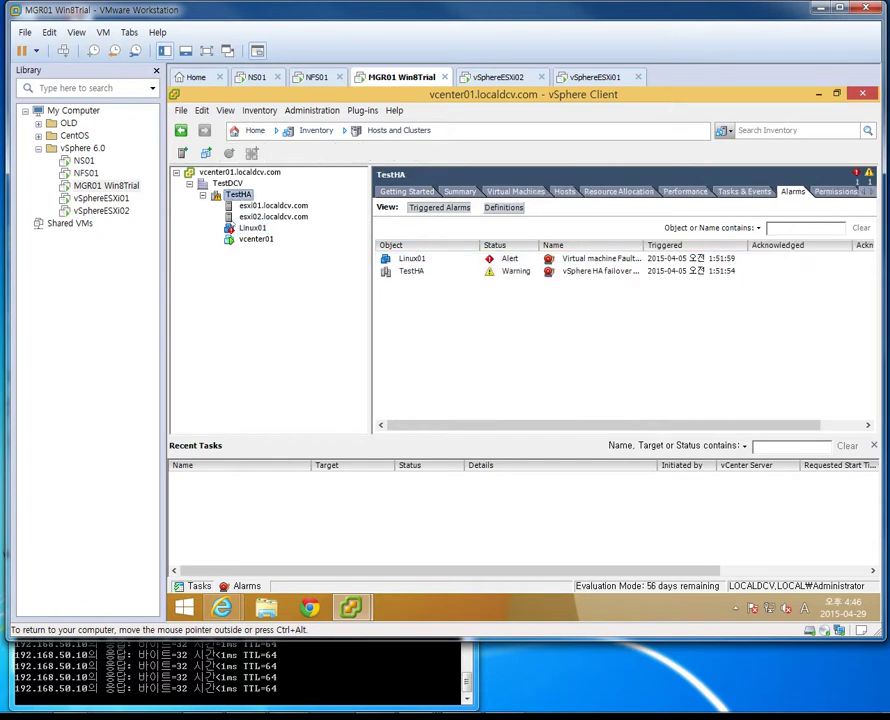
{"action": "left_click", "coordinate": [252, 228]}
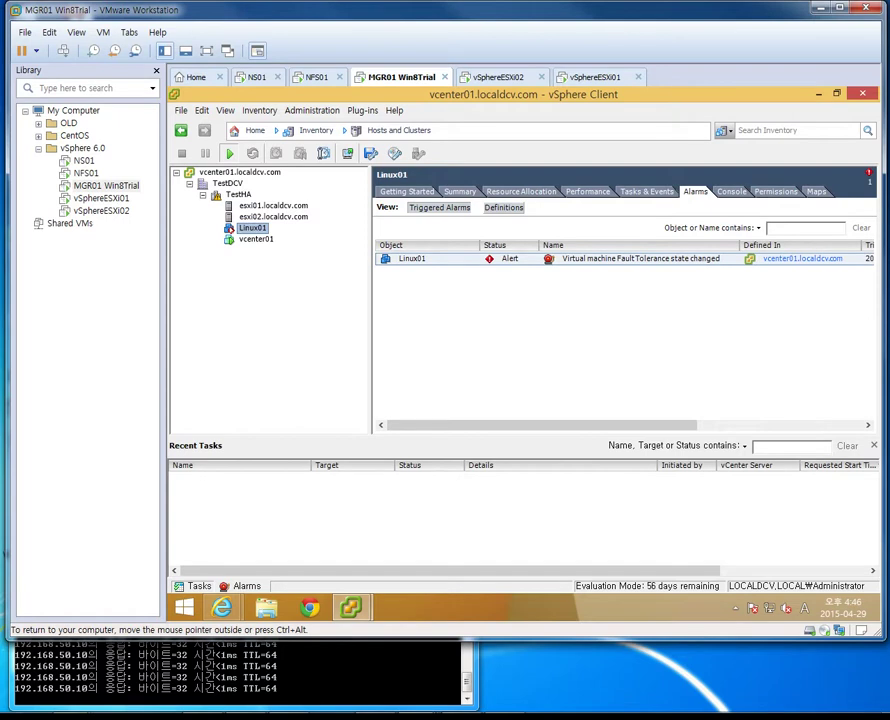
{"action": "left_click", "coordinate": [243, 586]}
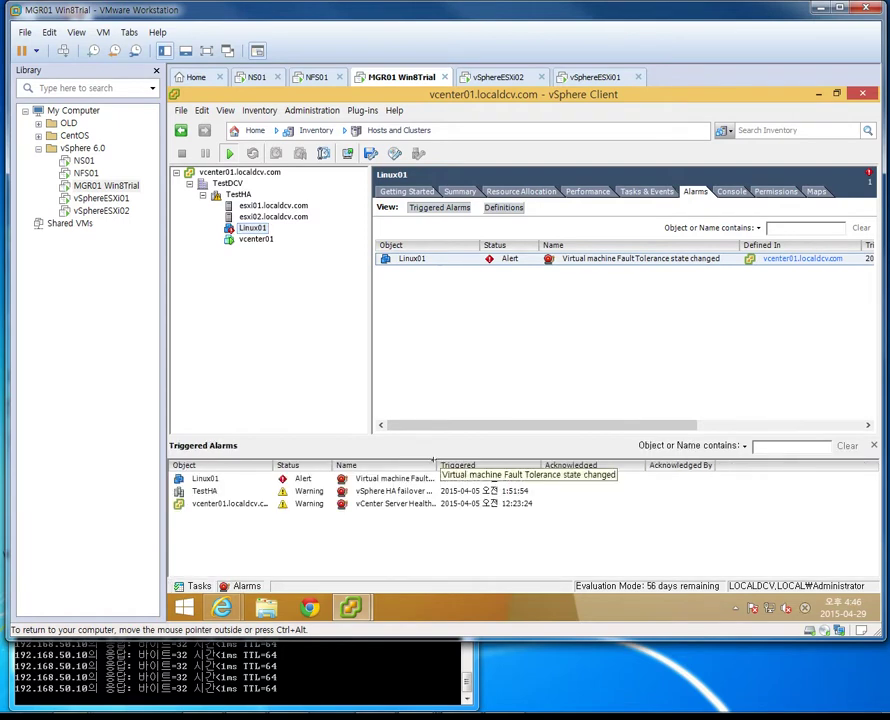
{"action": "left_click_drag", "start_coordinate": [437, 465], "coordinate": [500, 463]}
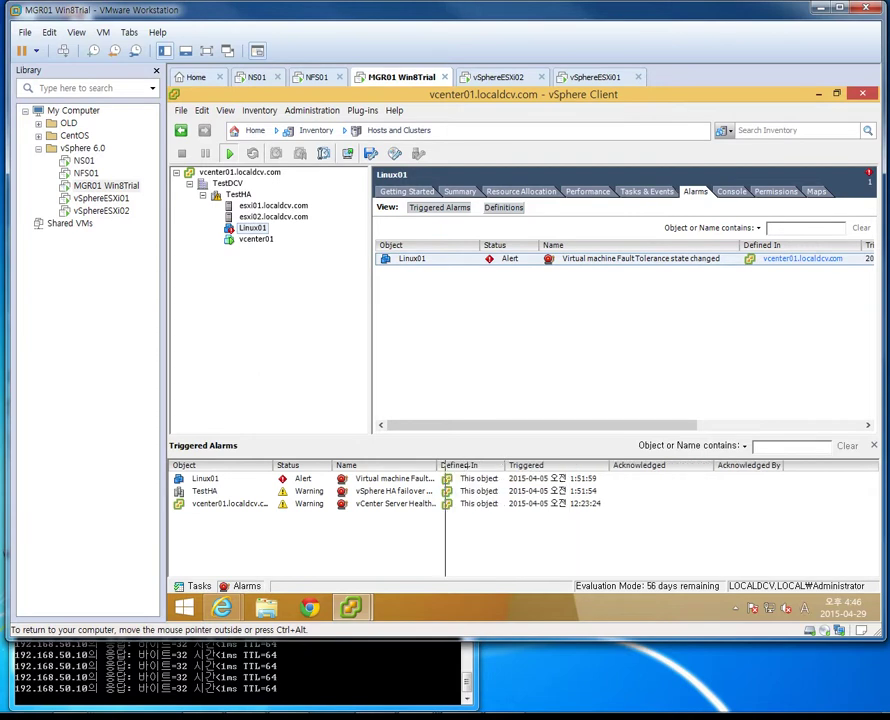
{"action": "left_click_drag", "start_coordinate": [435, 465], "coordinate": [479, 465]}
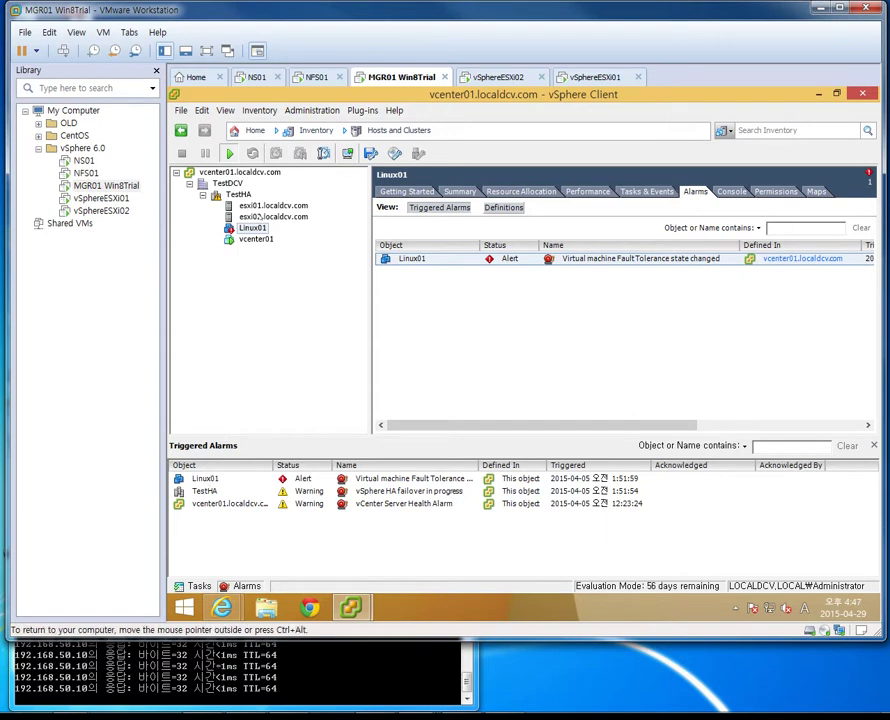
{"action": "left_click", "coordinate": [460, 191]}
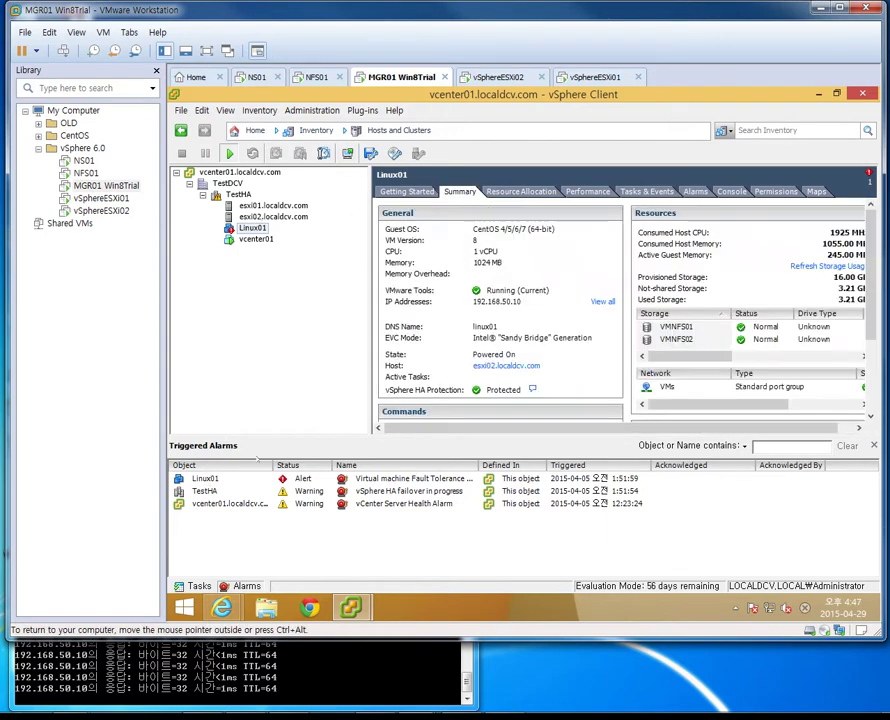
Confirm Linux01 runs on esxi02 and its Linux01 (secondary) is on esxi01
{"action": "left_click", "coordinate": [273, 216]}
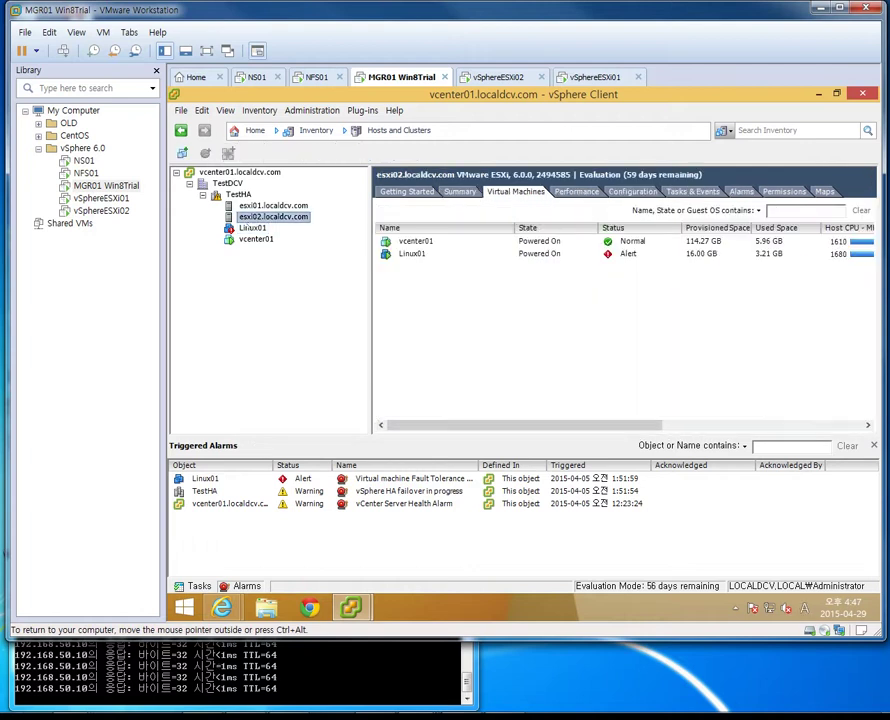
{"action": "left_click", "coordinate": [252, 228]}
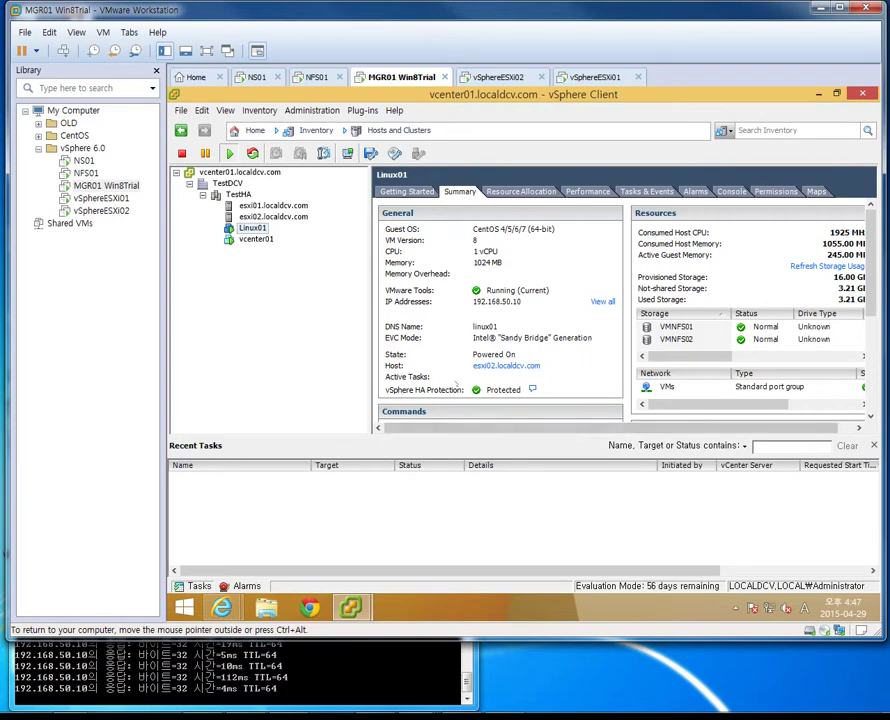
{"action": "left_click", "coordinate": [273, 205]}
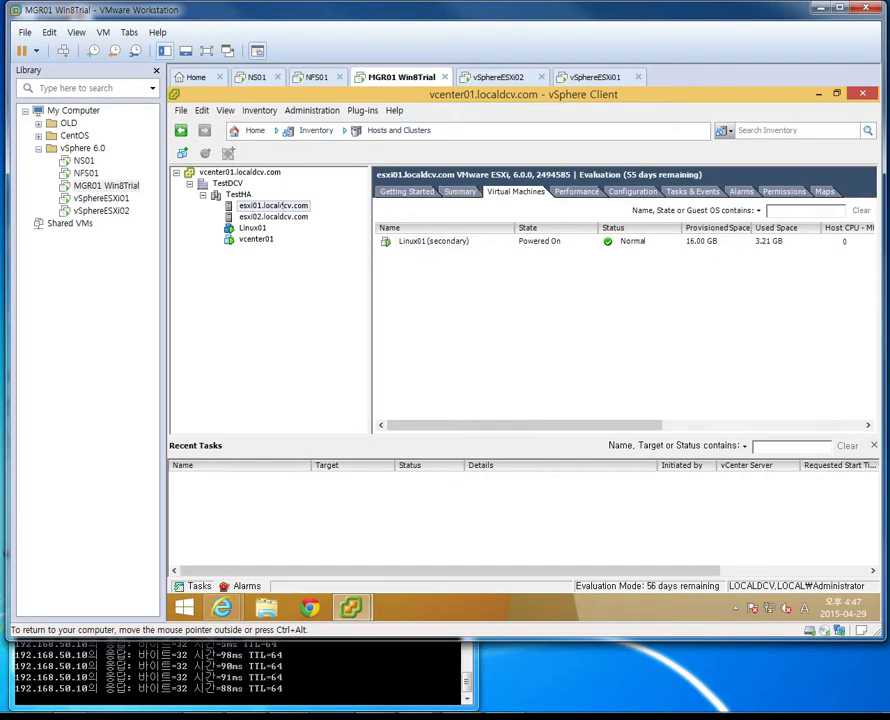
{"action": "left_click", "coordinate": [400, 241]}
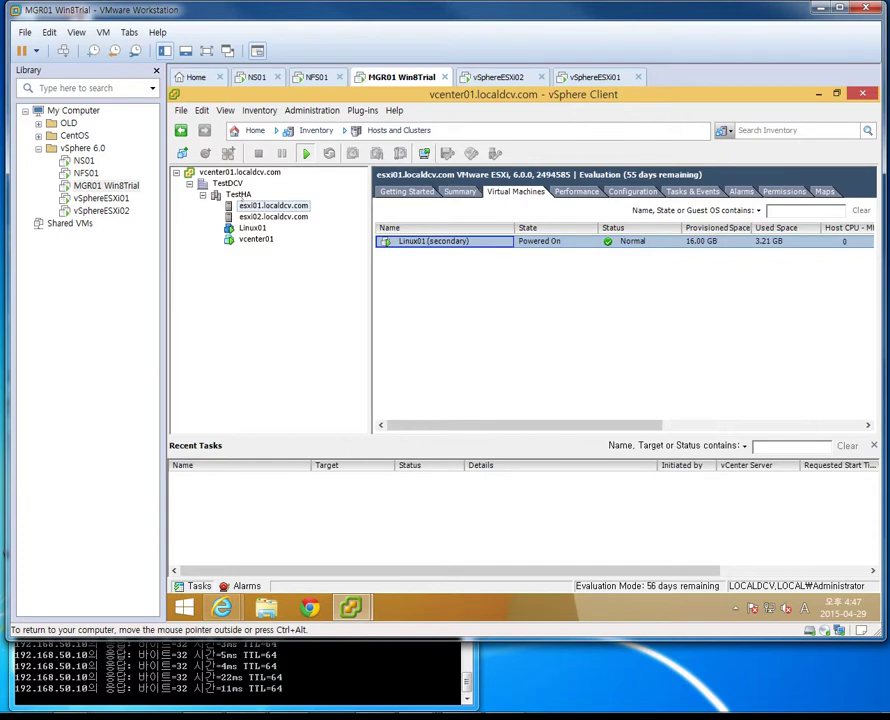
{"action": "left_click", "coordinate": [273, 216]}
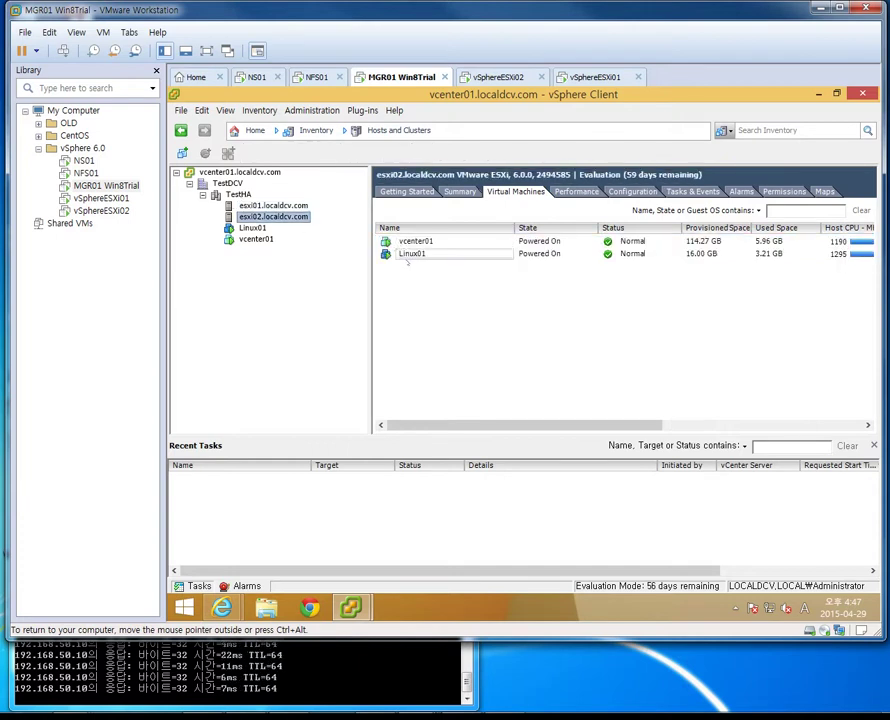
{"action": "left_click", "coordinate": [404, 255]}
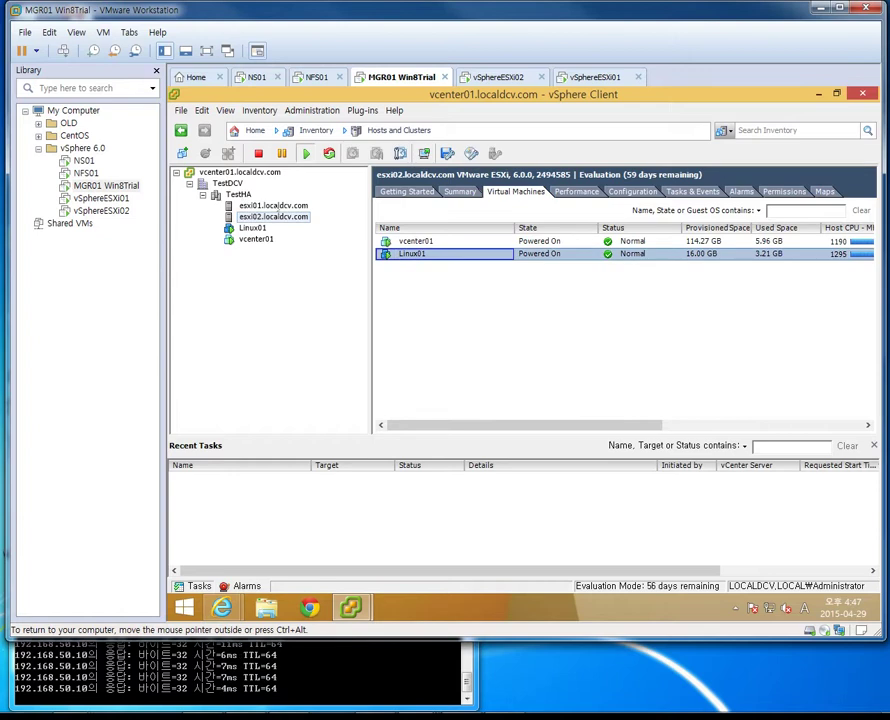
Show esxi01's virtual machines once more, then bring the Fault Tolerance notes to the front
{"action": "left_click", "coordinate": [273, 205]}
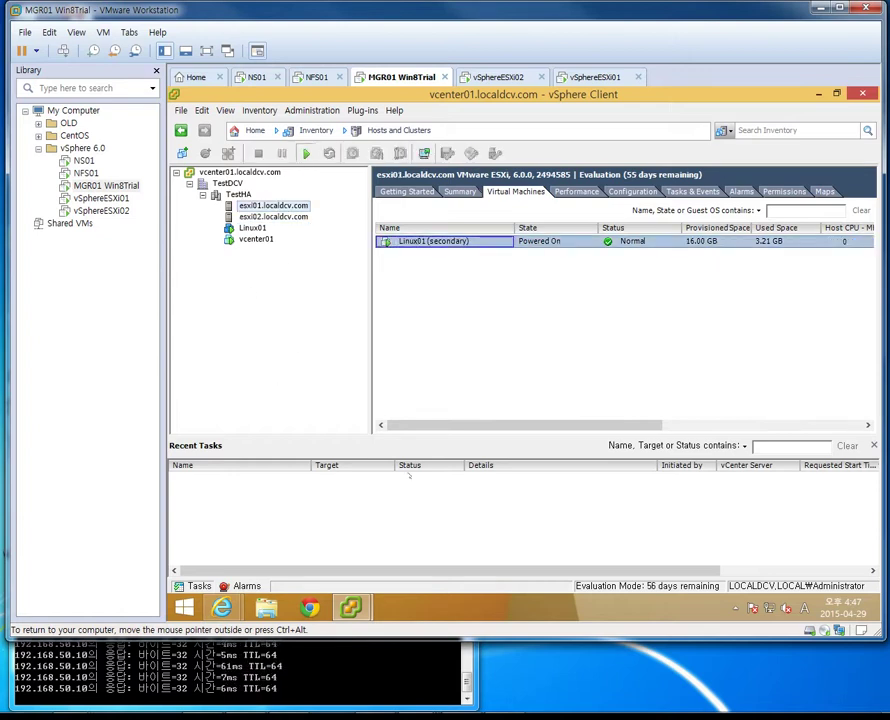
{"action": "key", "text": "alt+Tab"}
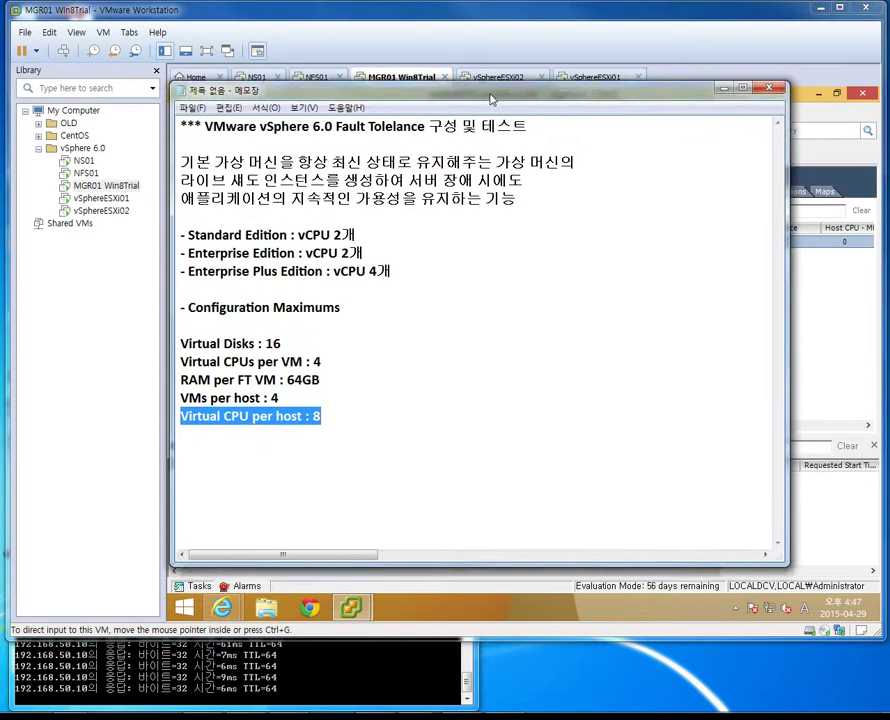
{"action": "left_click", "coordinate": [350, 431]}
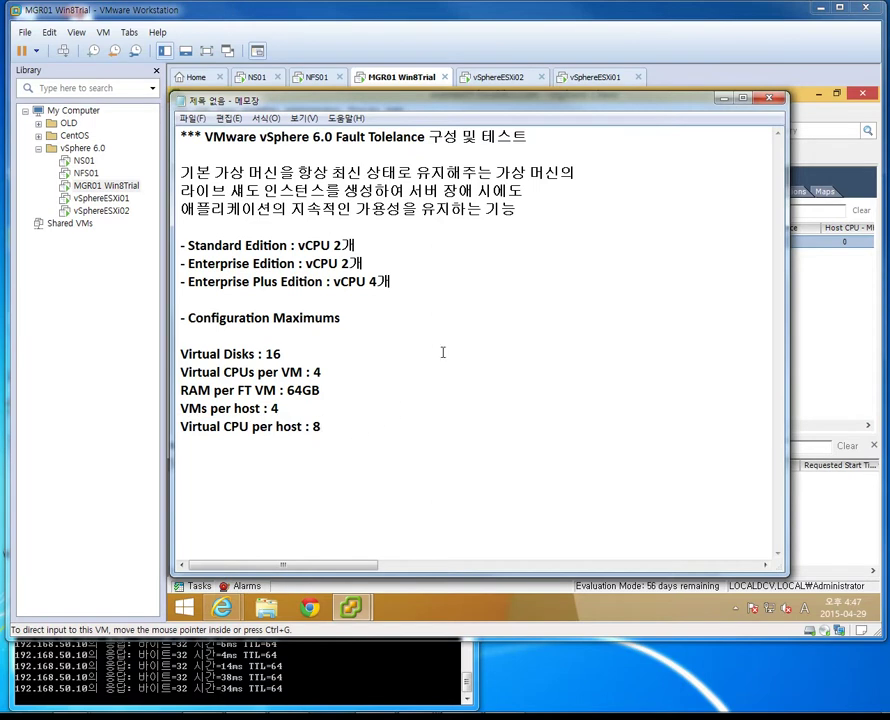